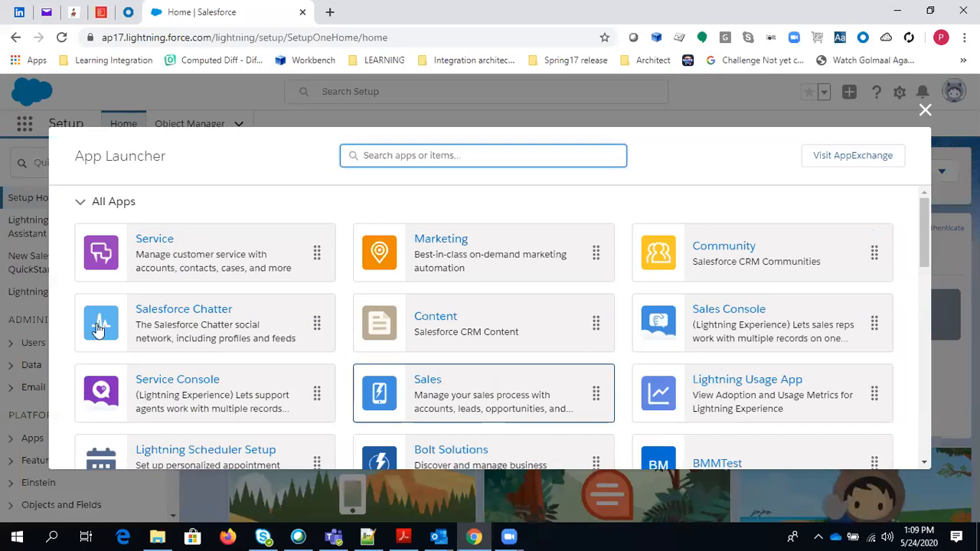
Switch to the Sales app and open the Edge Emergency Generator opportunity.
scroll(513, 366, "up", 2)
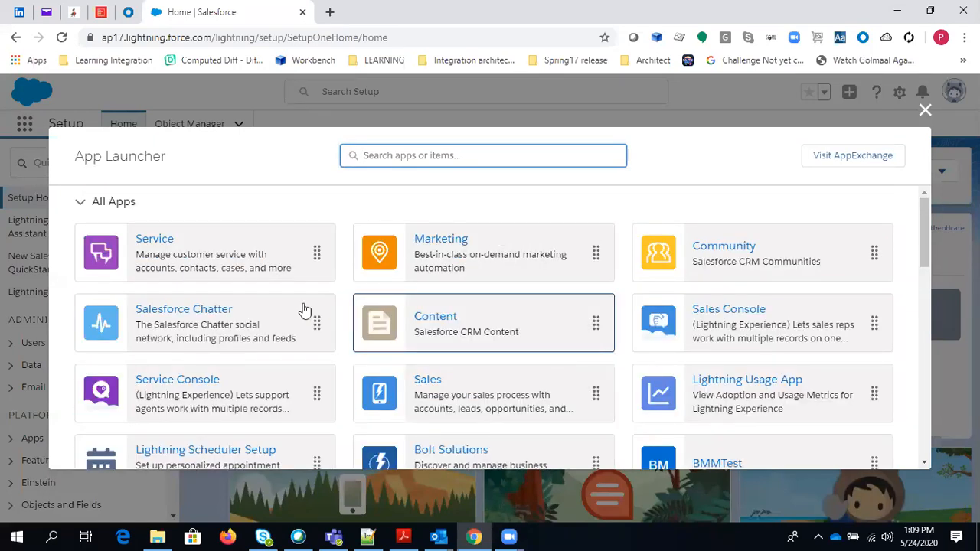
left_click(453, 379)
left_click(453, 379)
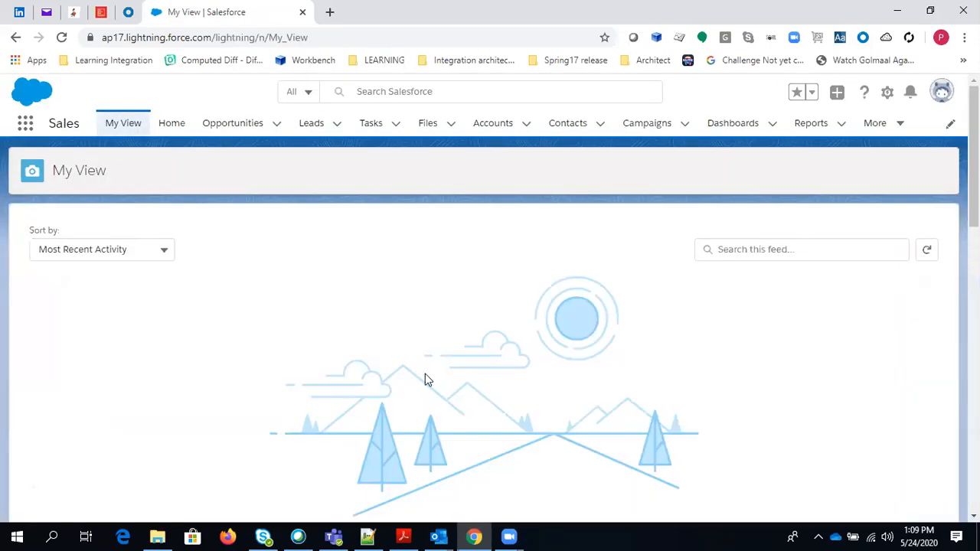
left_click(210, 126)
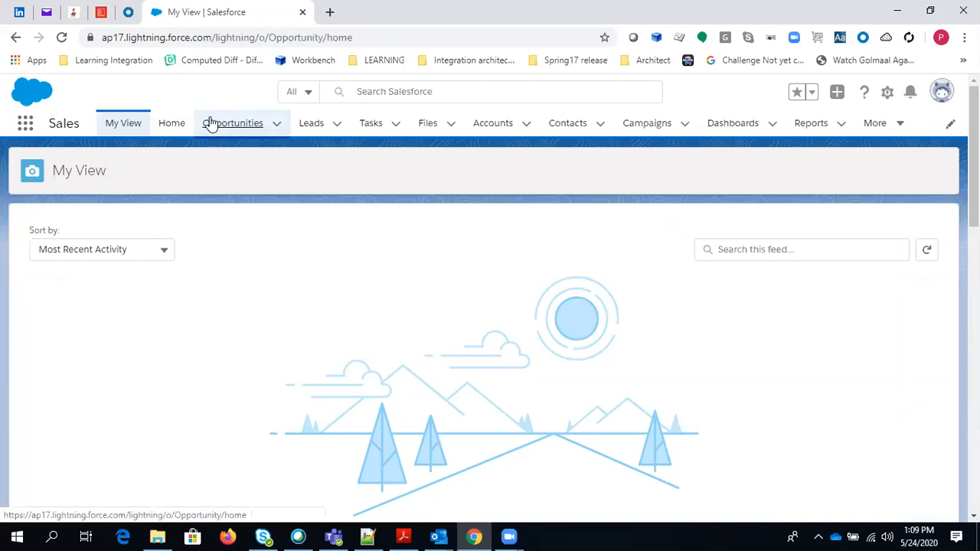
left_click(162, 252)
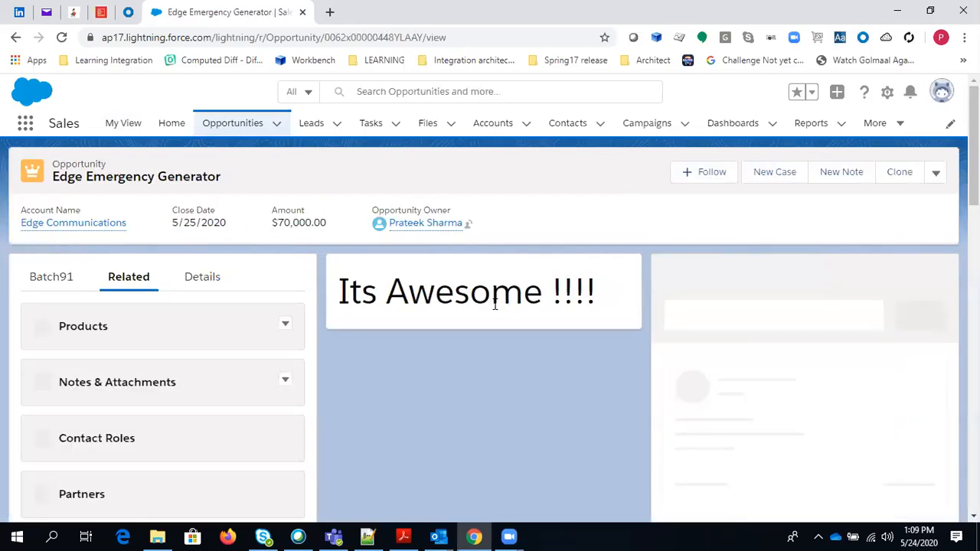
Examine the opportunity's related lists, its details and the stage path under Batch91.
scroll(42, 287, "down", 2)
scroll(284, 376, "down", 5)
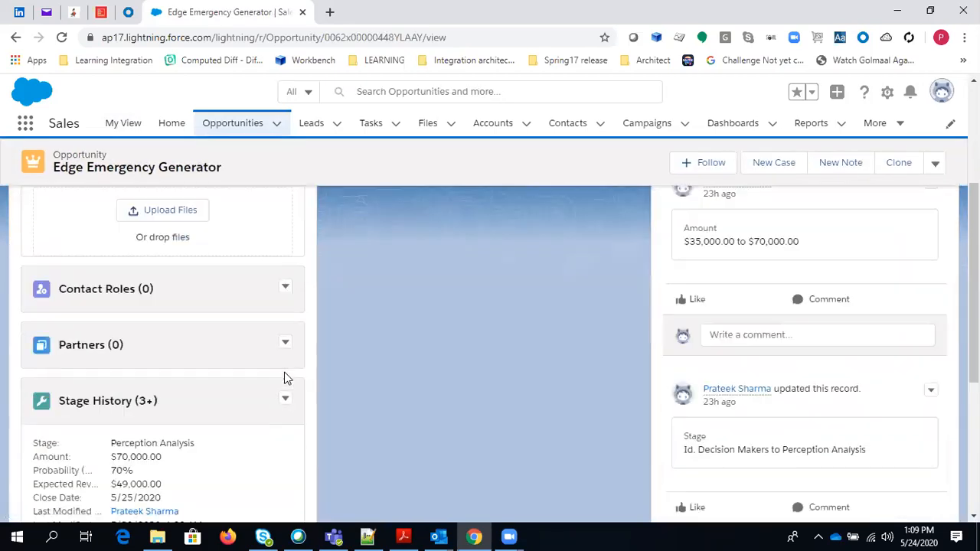
scroll(582, 290, "up", 7)
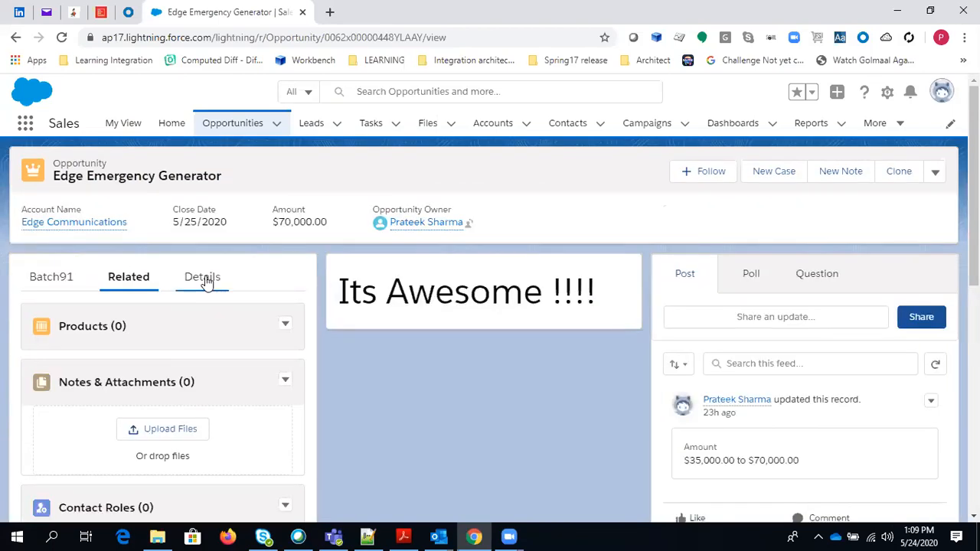
left_click(204, 278)
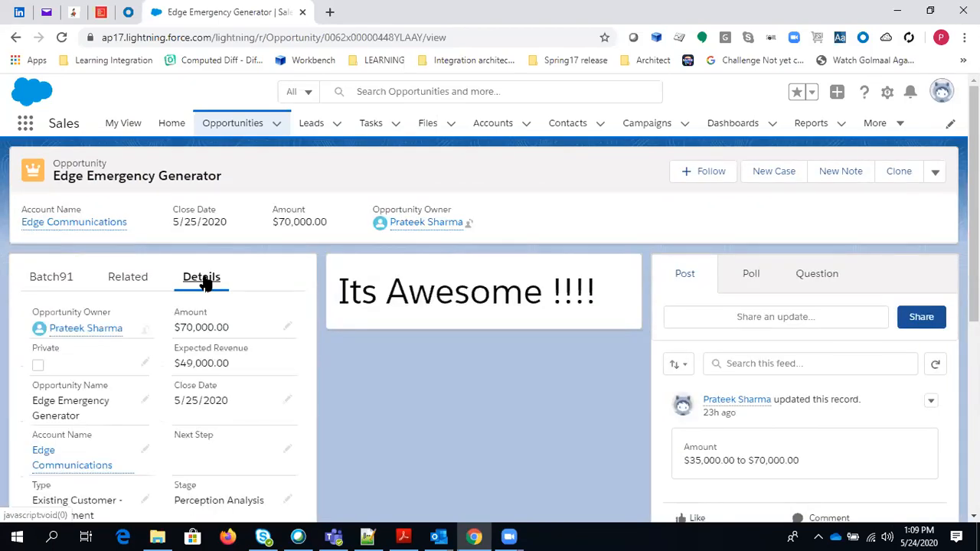
scroll(206, 355, "down", 8)
scroll(205, 354, "up", 10)
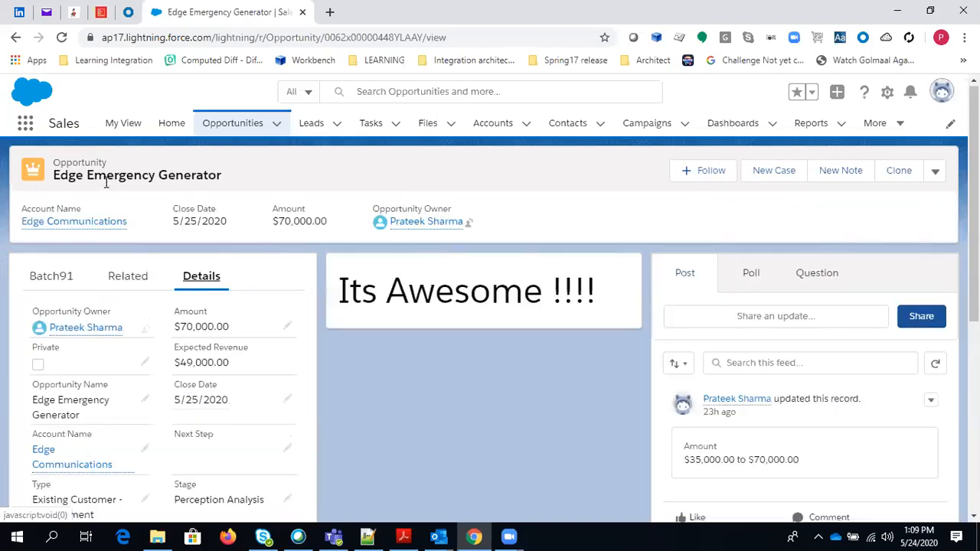
left_click(55, 275)
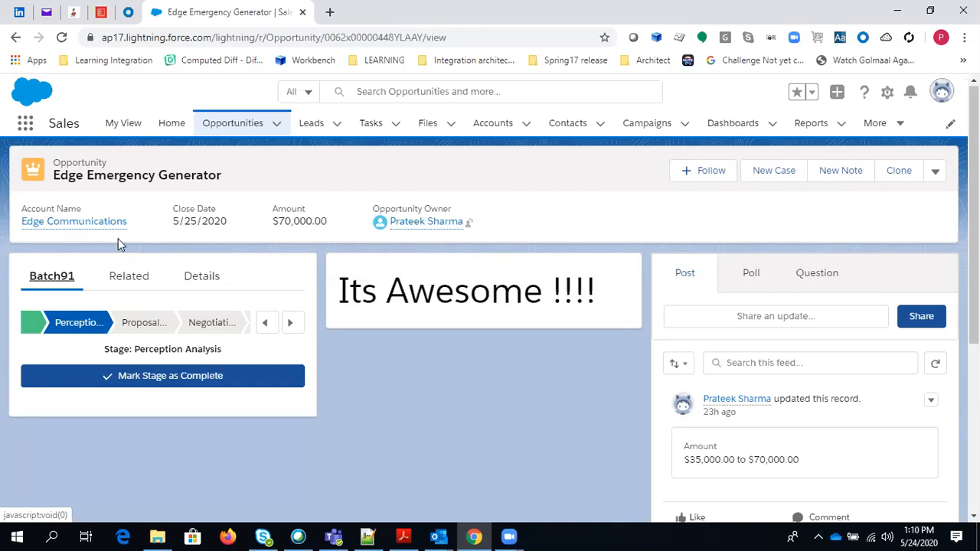
mouse_move(79, 326)
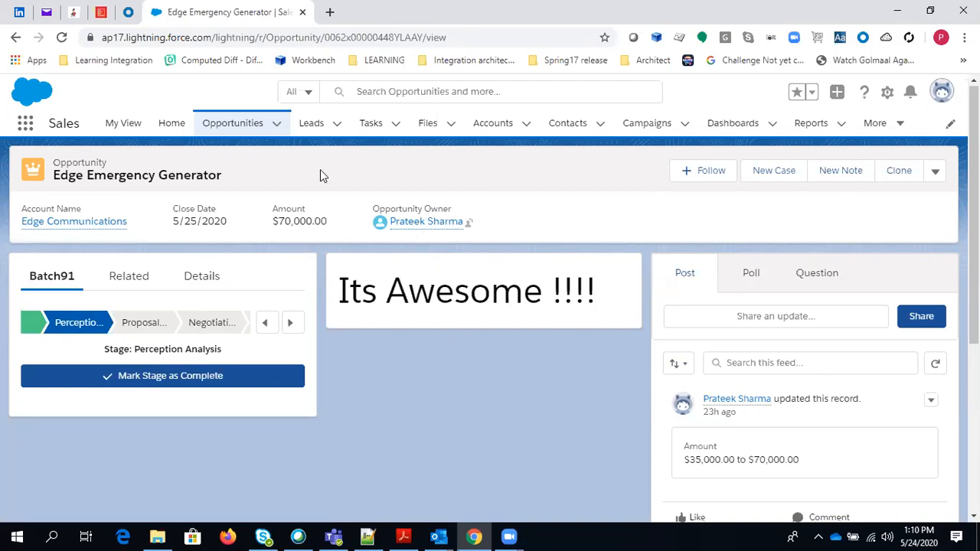
Show the All Open Leads list and open the Farmers Coop. of Florida lead to see its status path.
left_click(314, 124)
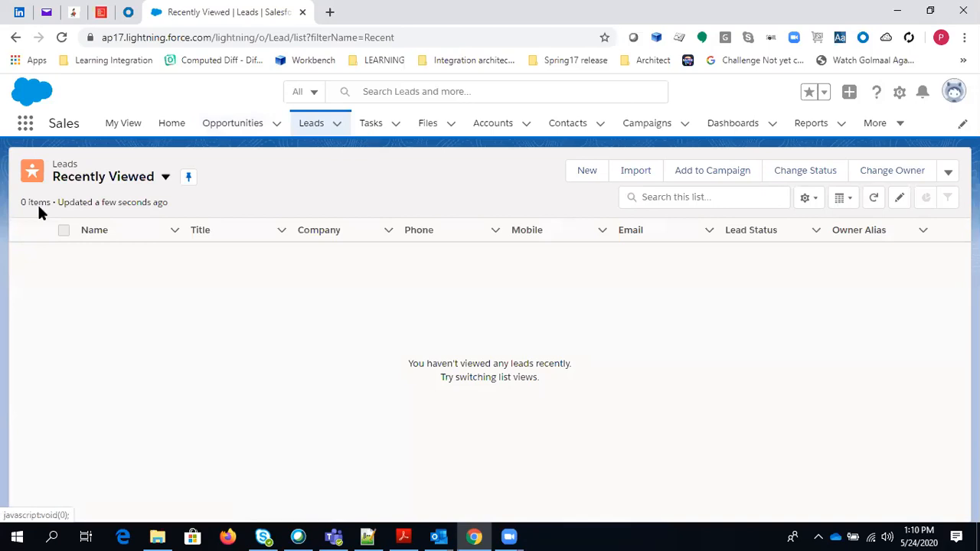
left_click(166, 178)
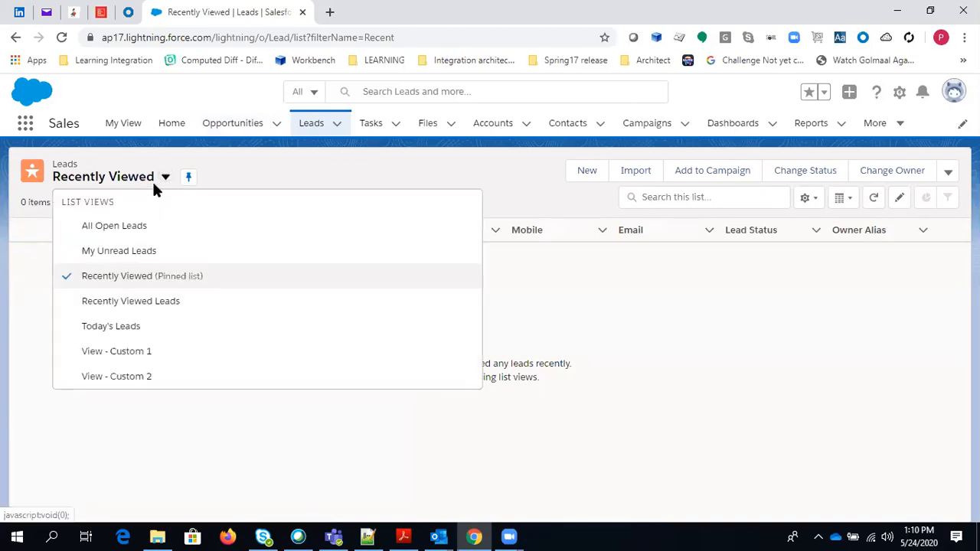
left_click(122, 227)
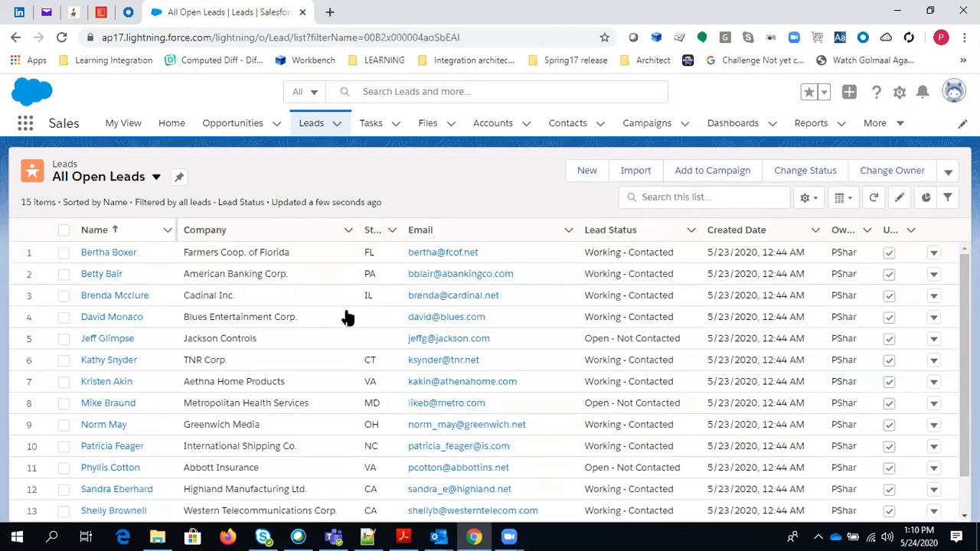
left_click(107, 257)
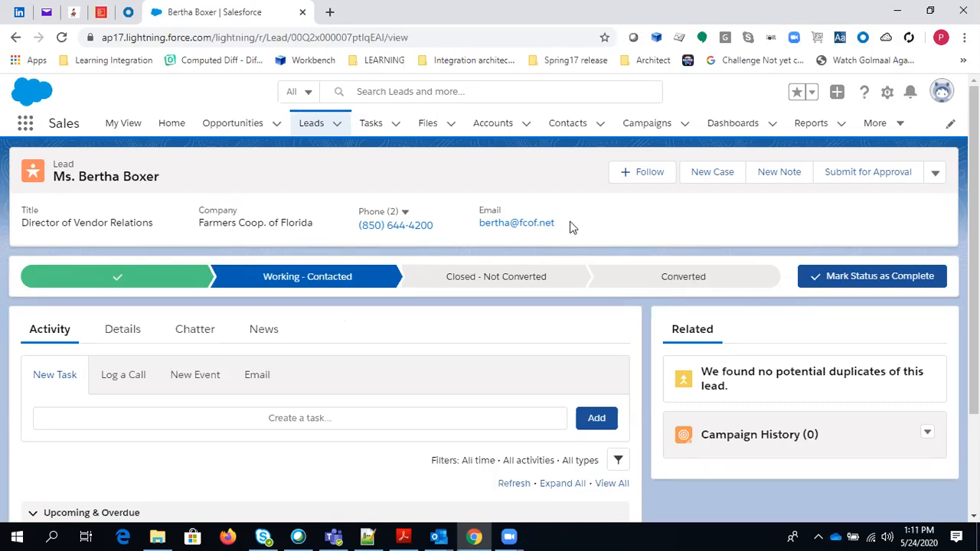
Open the Express Logistics and Transport account and check its related lists and details for a path.
left_click(487, 124)
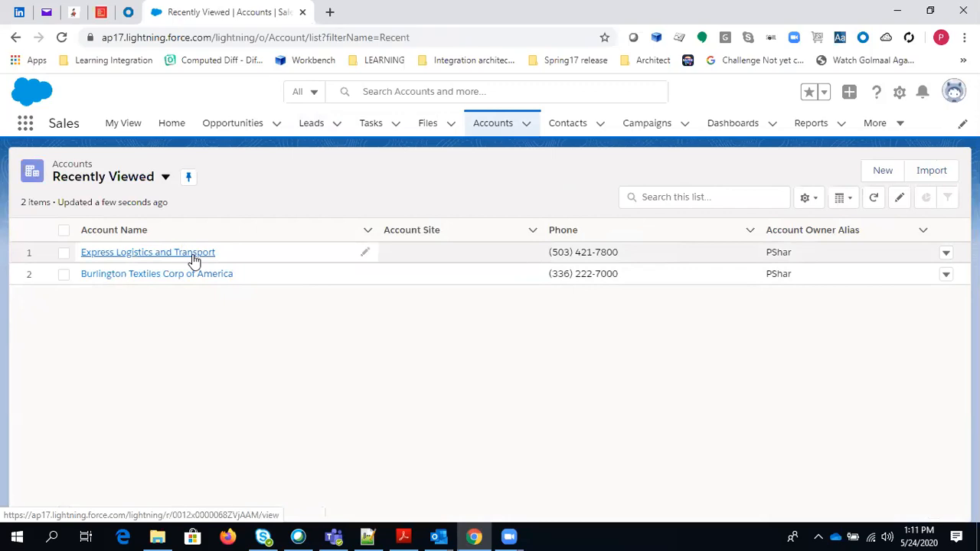
left_click(192, 258)
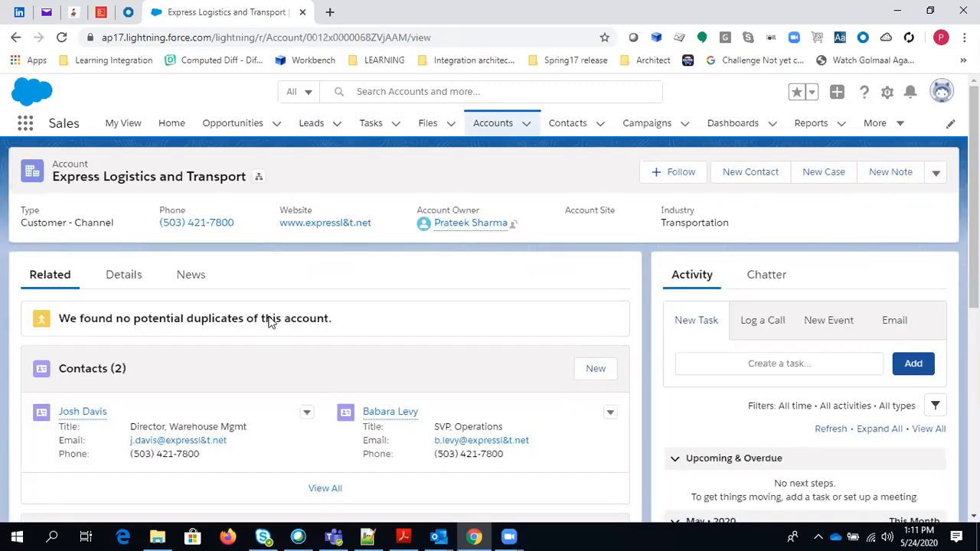
scroll(272, 322, "down", 3)
scroll(283, 317, "down", 3)
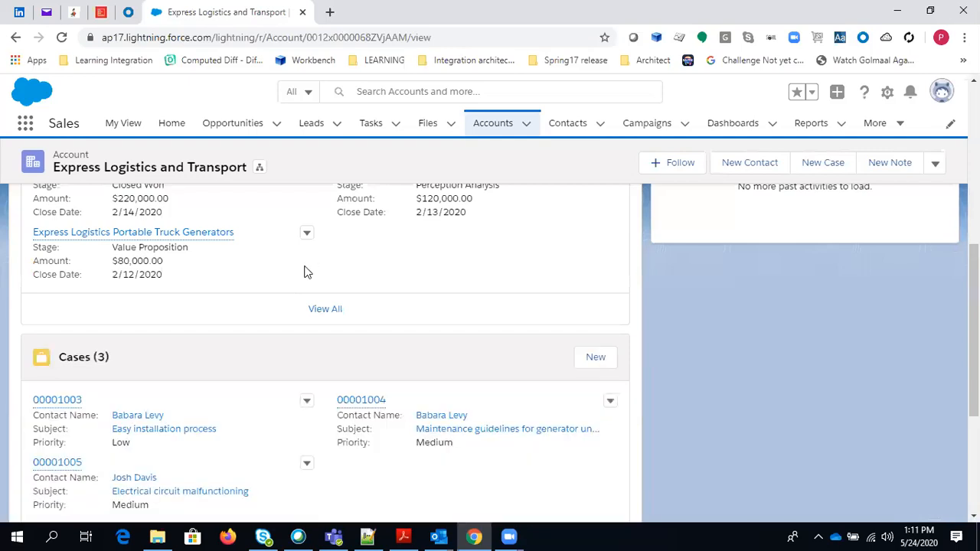
scroll(298, 306, "down", 3)
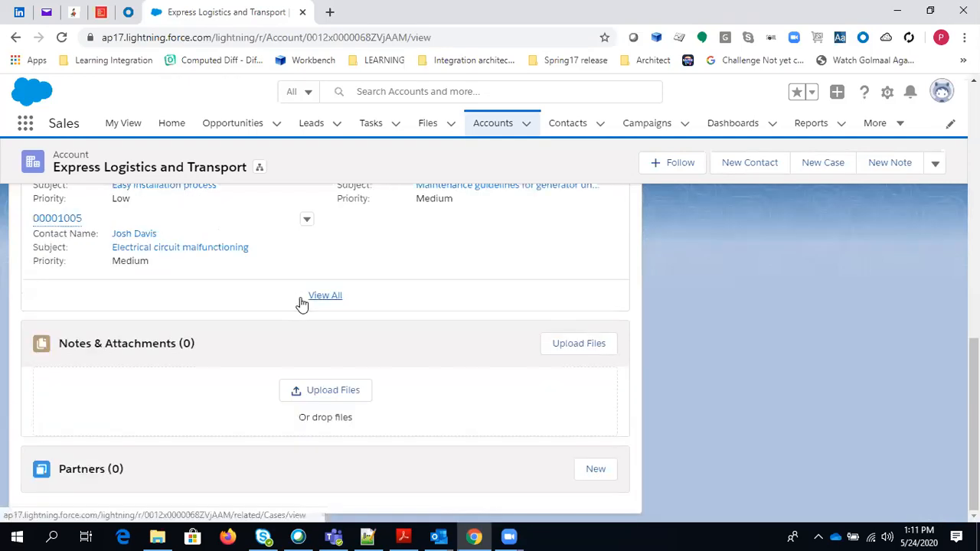
scroll(300, 306, "up", 10)
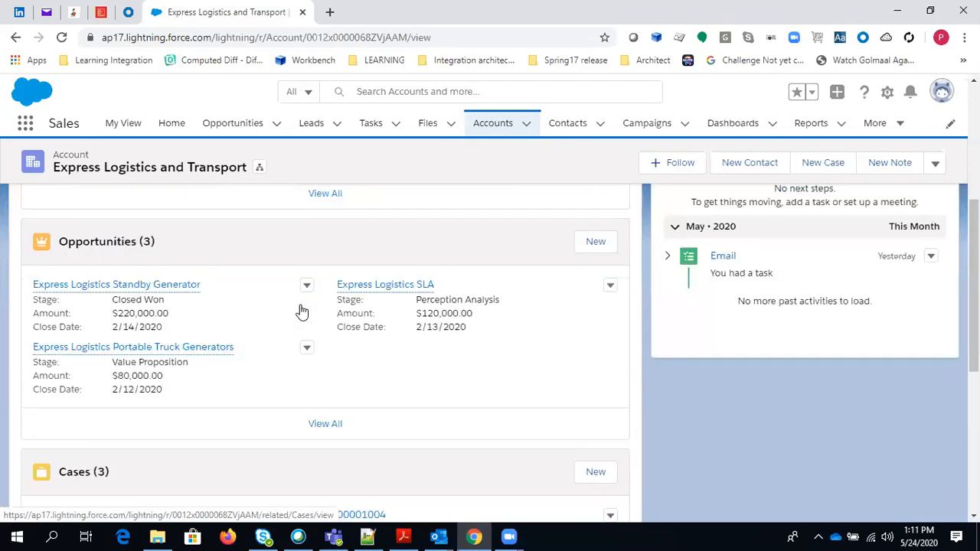
scroll(298, 306, "up", 2)
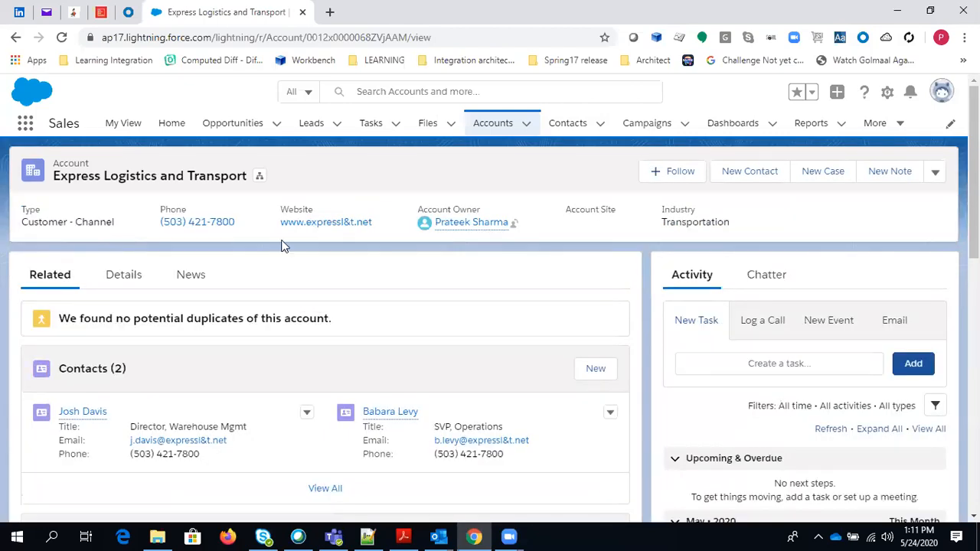
left_click(114, 277)
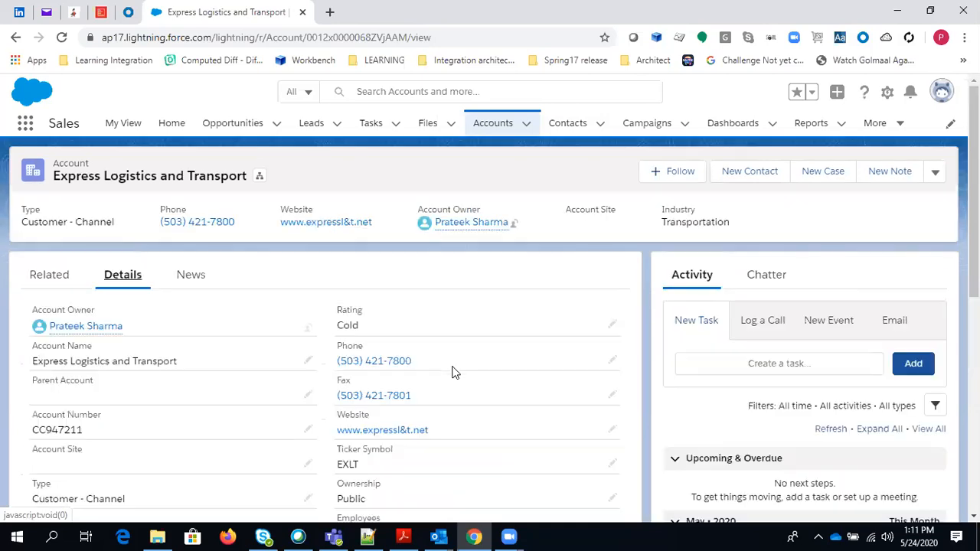
scroll(468, 356, "down", 10)
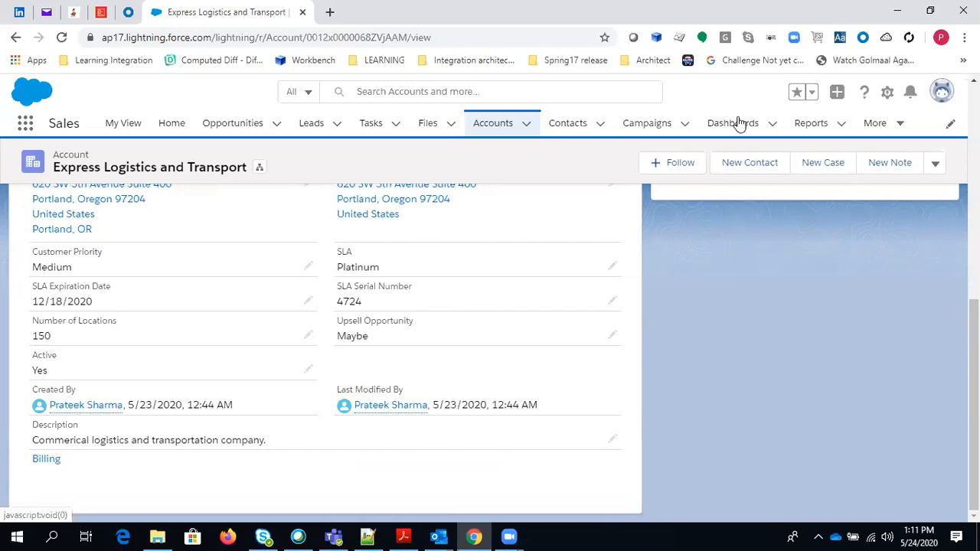
Go to Setup, find Path Settings by searching for "path", and enable Path.
left_click(885, 95)
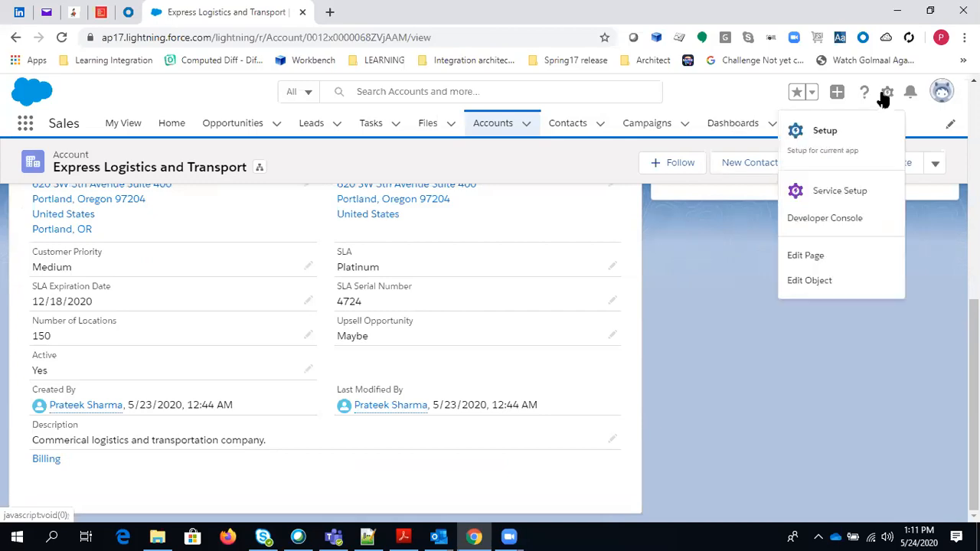
left_click(837, 146)
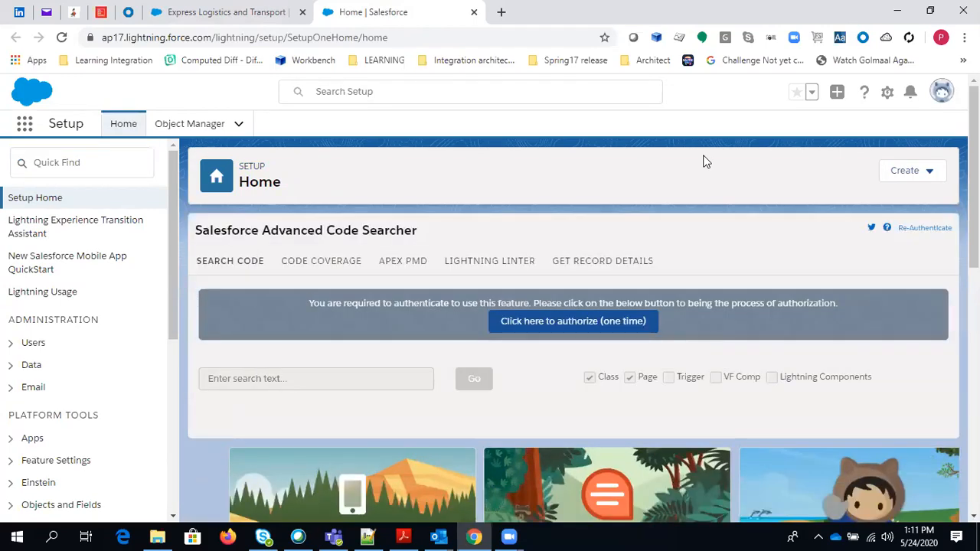
left_click(75, 150)
type("pa")
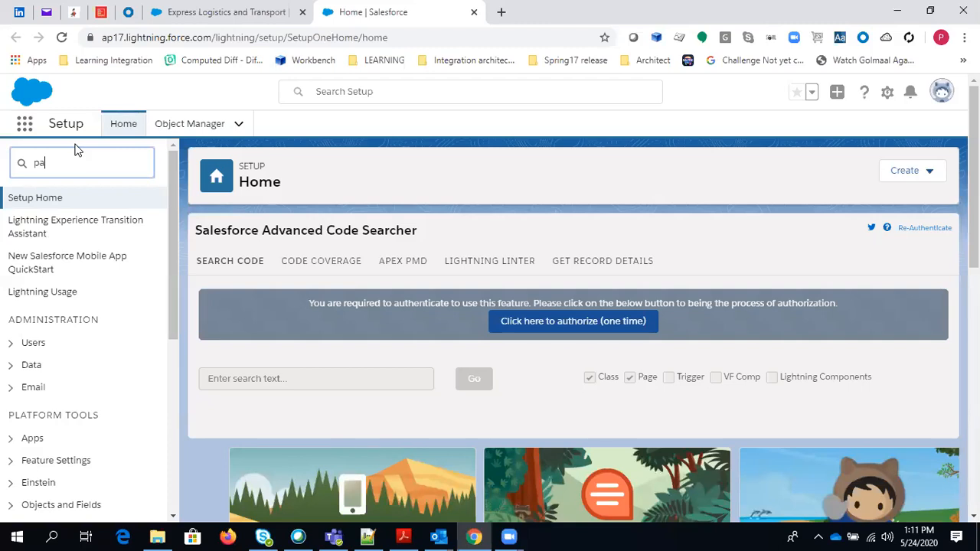
type("th")
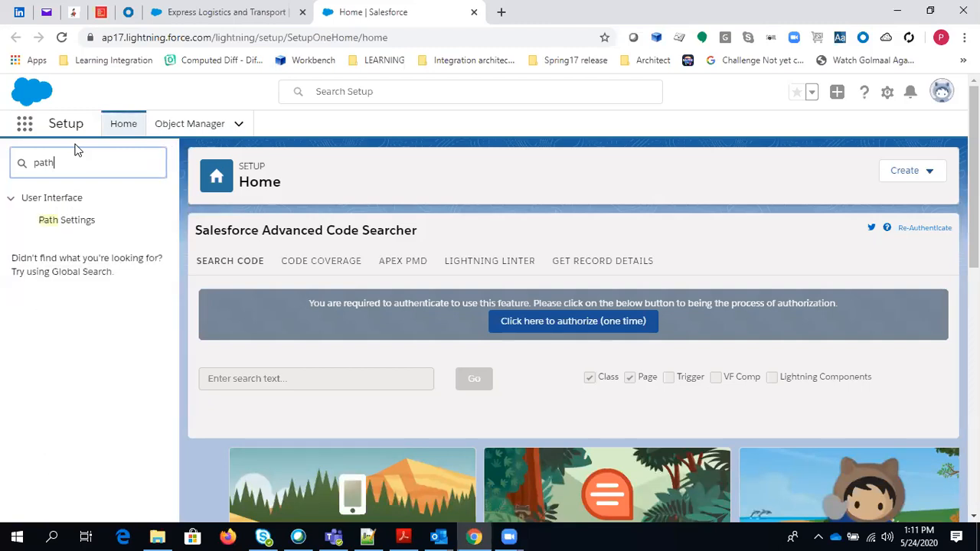
left_click(76, 220)
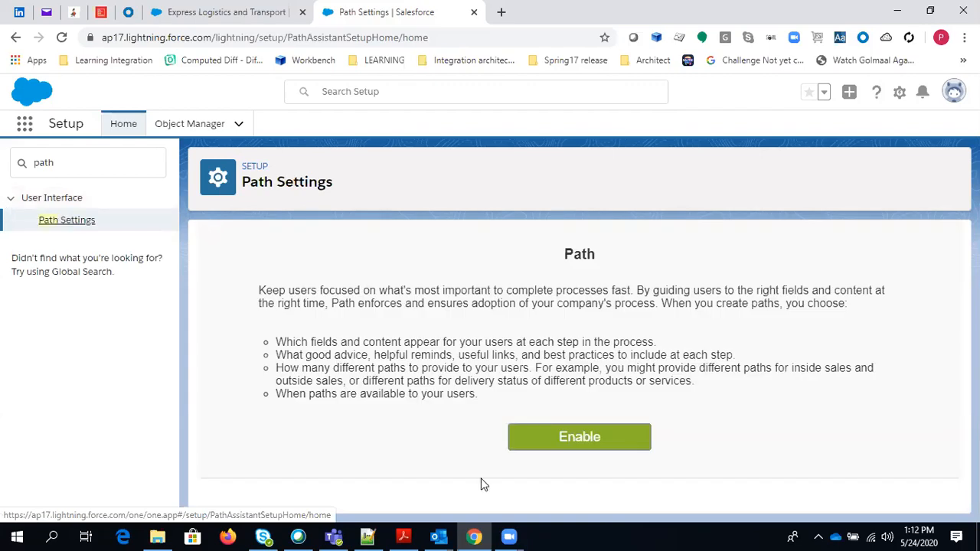
left_click(618, 438)
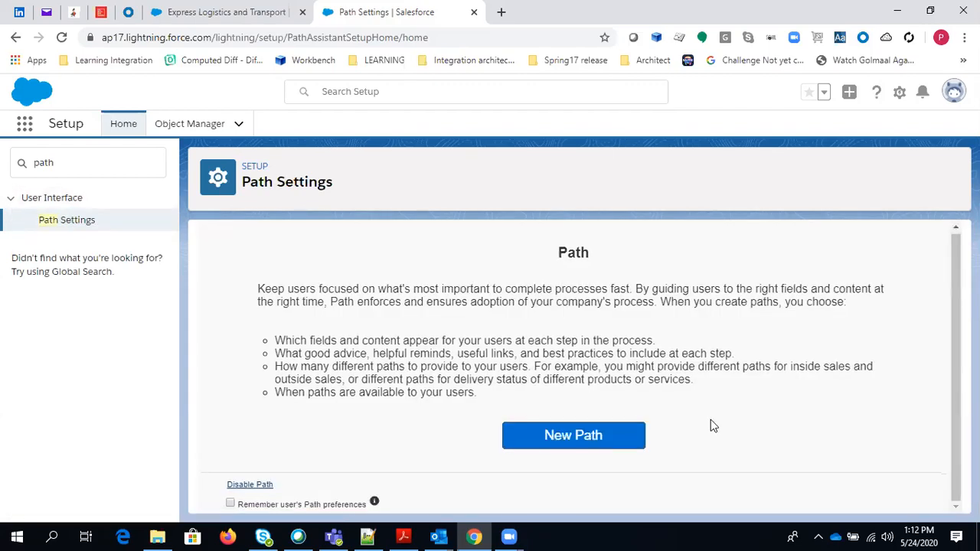
Start a new path named TestingPath and choose Account as its object.
left_click(600, 450)
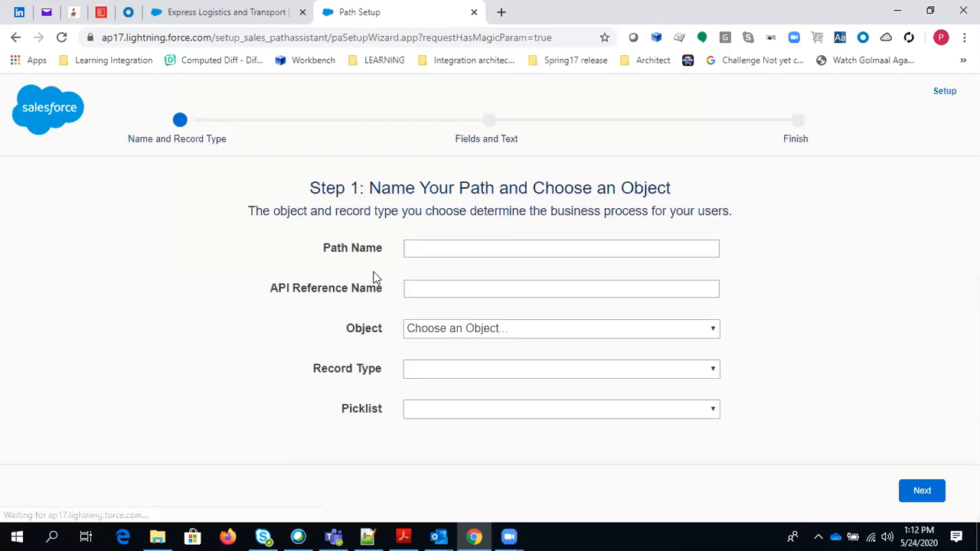
left_click(436, 248)
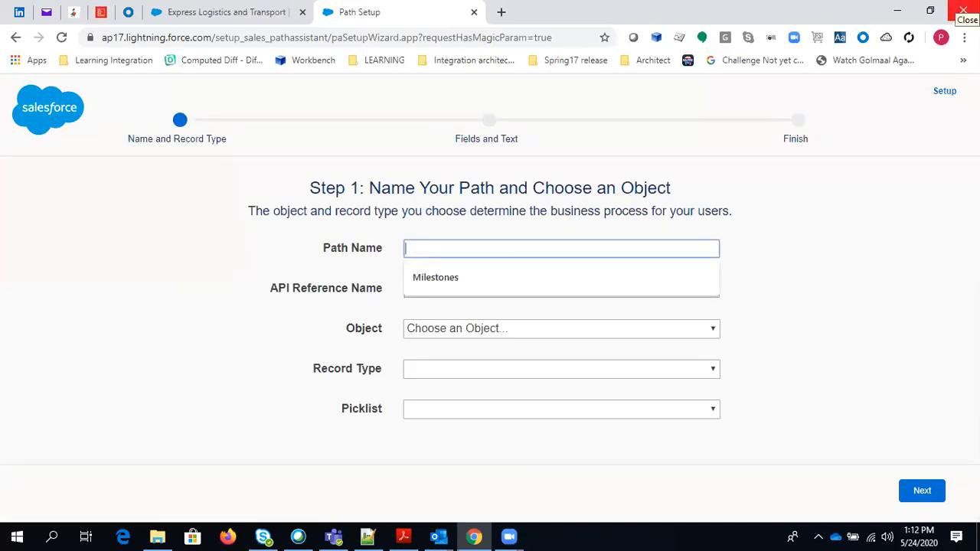
type("Tes")
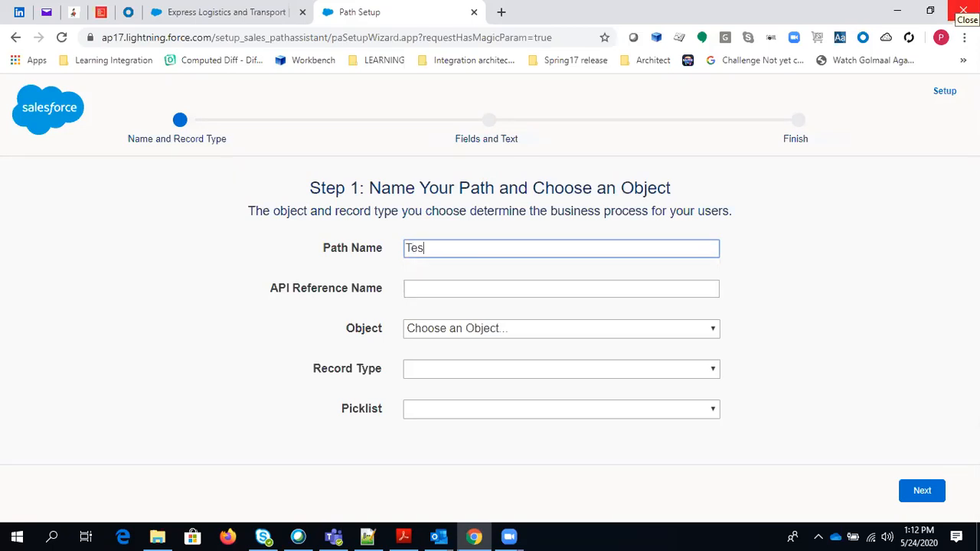
type("tingPa")
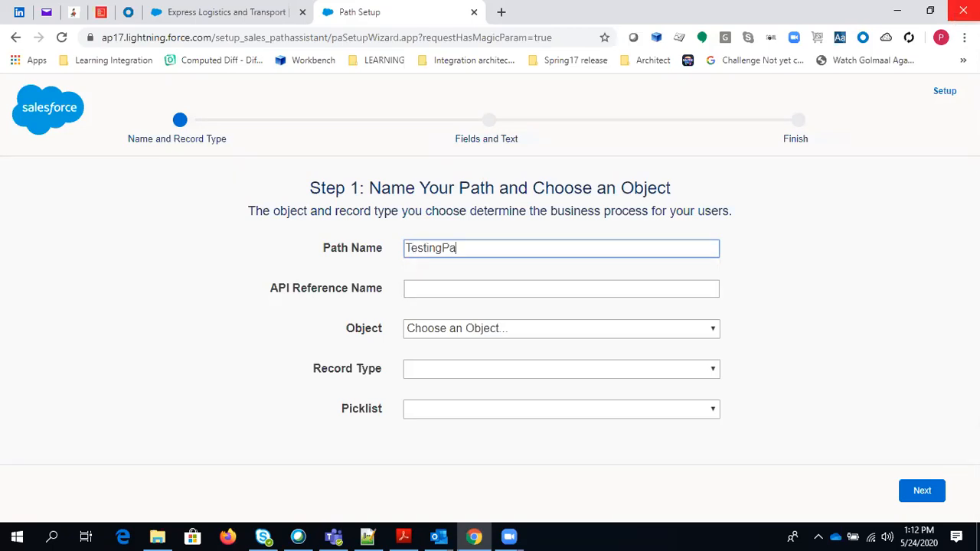
type("th")
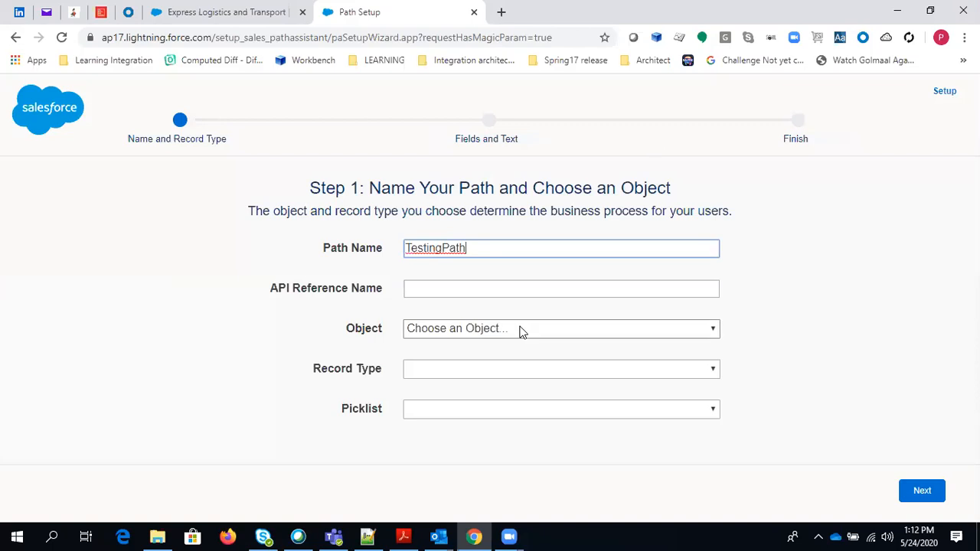
left_click(521, 285)
left_click(587, 331)
left_click(677, 333)
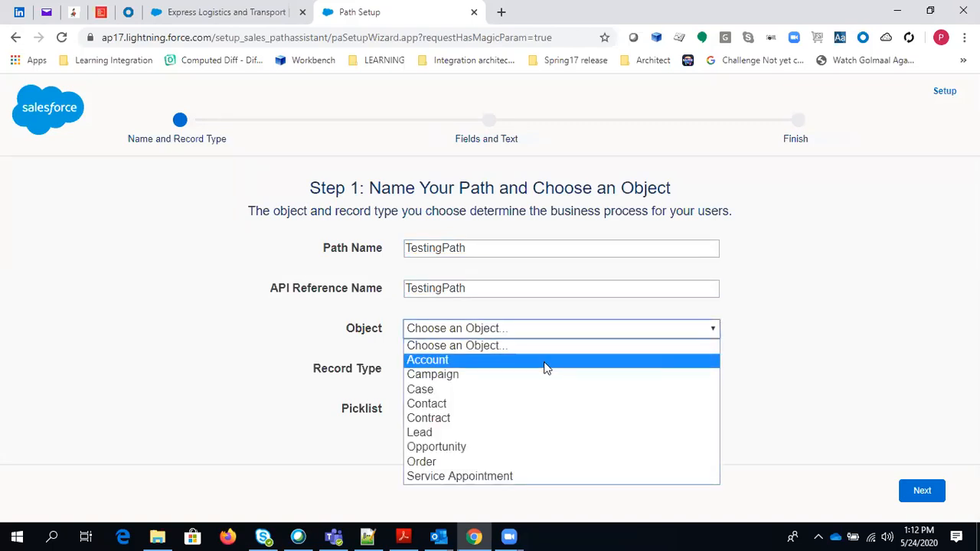
left_click(546, 364)
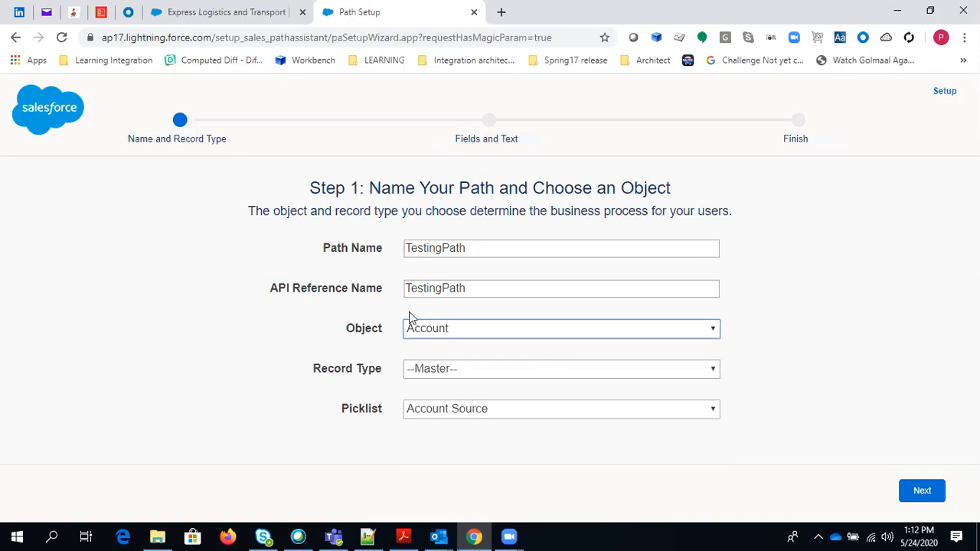
Keep the Master record type, choose Rating as the path's picklist, and continue to the fields and guidance stage.
left_click(486, 368)
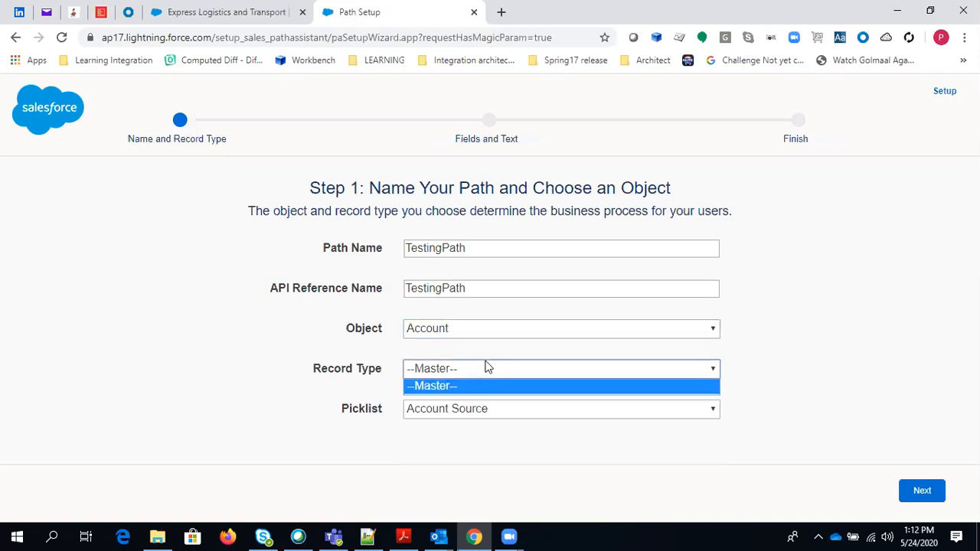
left_click(812, 360)
left_click(499, 412)
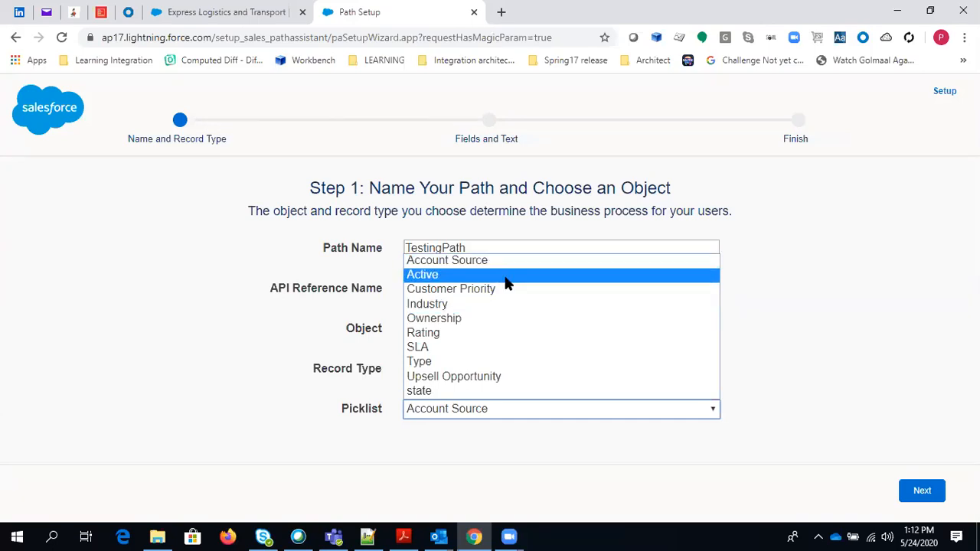
left_click(433, 337)
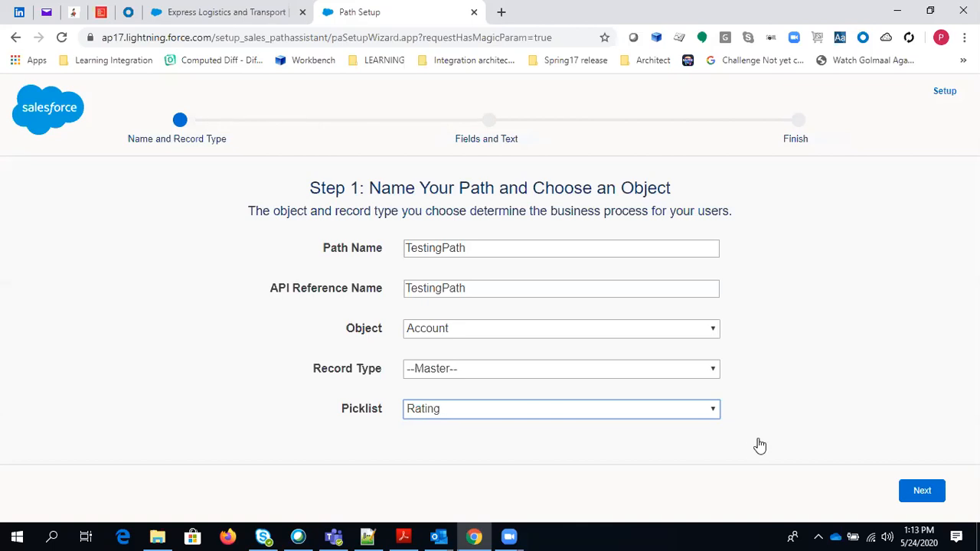
left_click(921, 494)
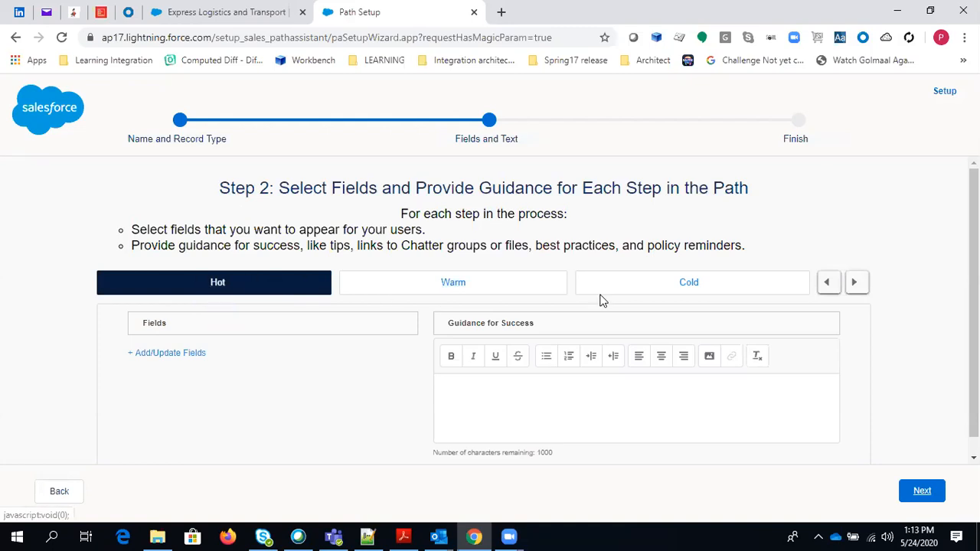
Review the Hot and Warm steps of the path and read the instructions for selecting fields and providing guidance.
scroll(661, 357, "down", 1)
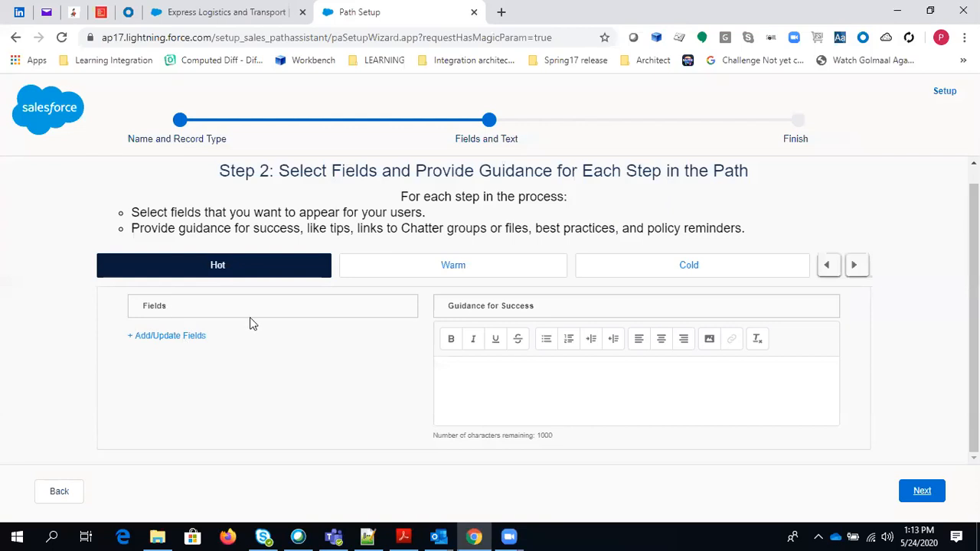
left_click(856, 265)
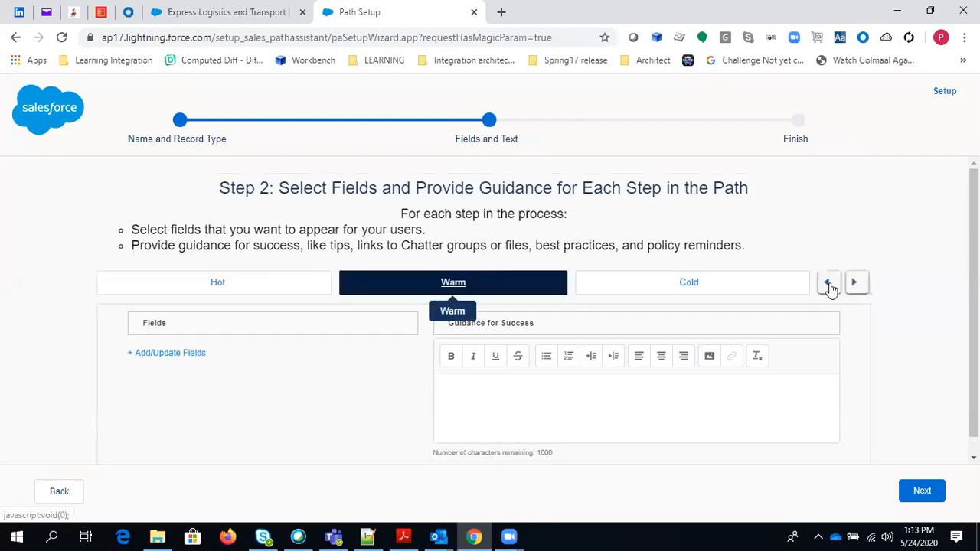
left_click(829, 285)
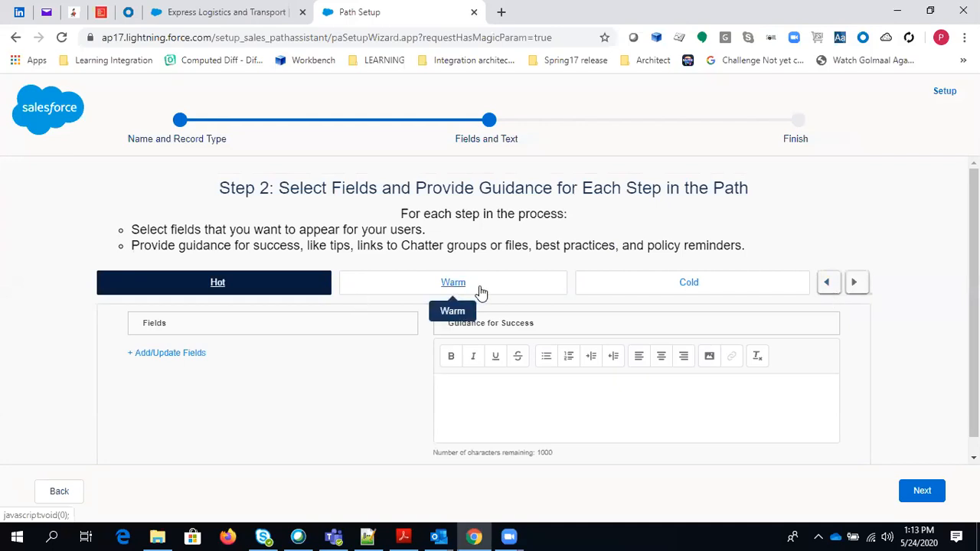
left_click(856, 283)
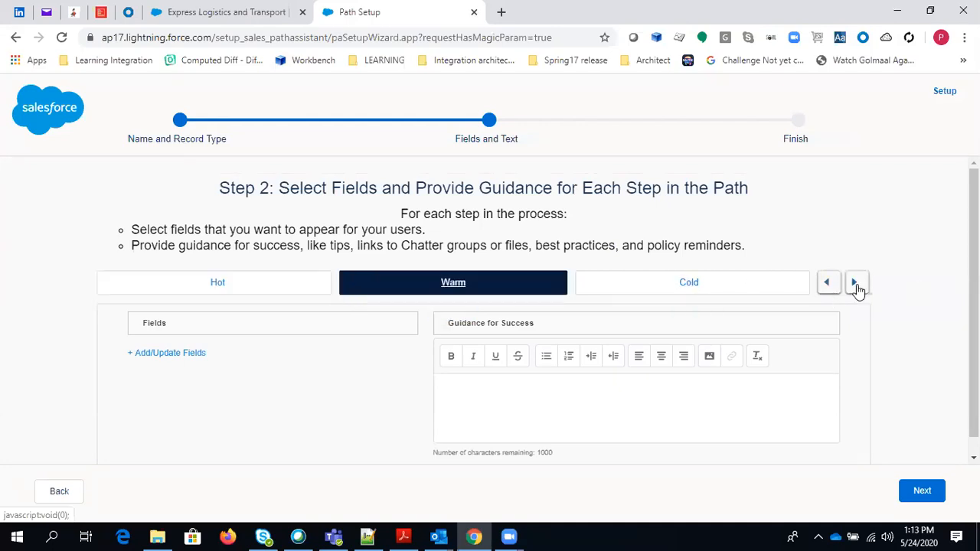
left_click(825, 284)
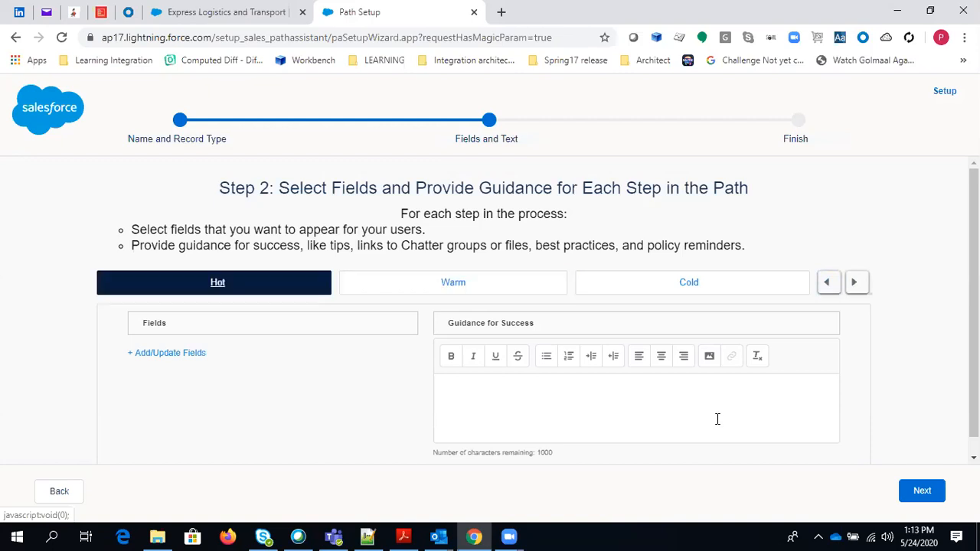
scroll(717, 419, "down", 1)
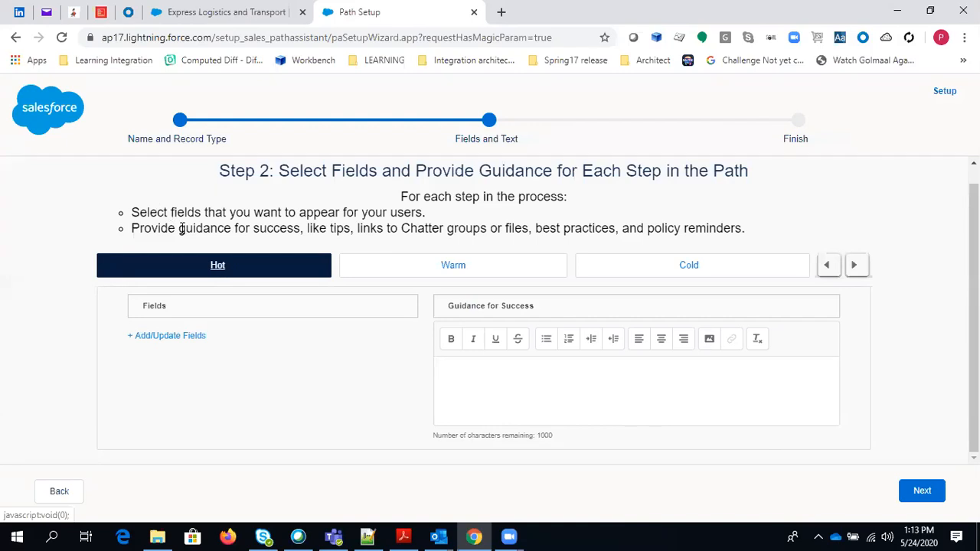
scroll(381, 245, "up", 1)
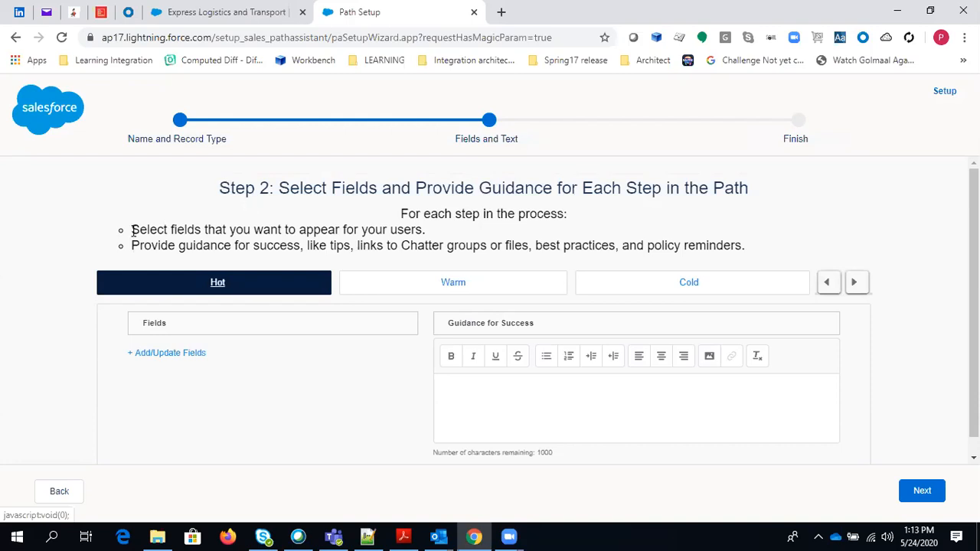
left_click_drag(131, 230, 429, 230)
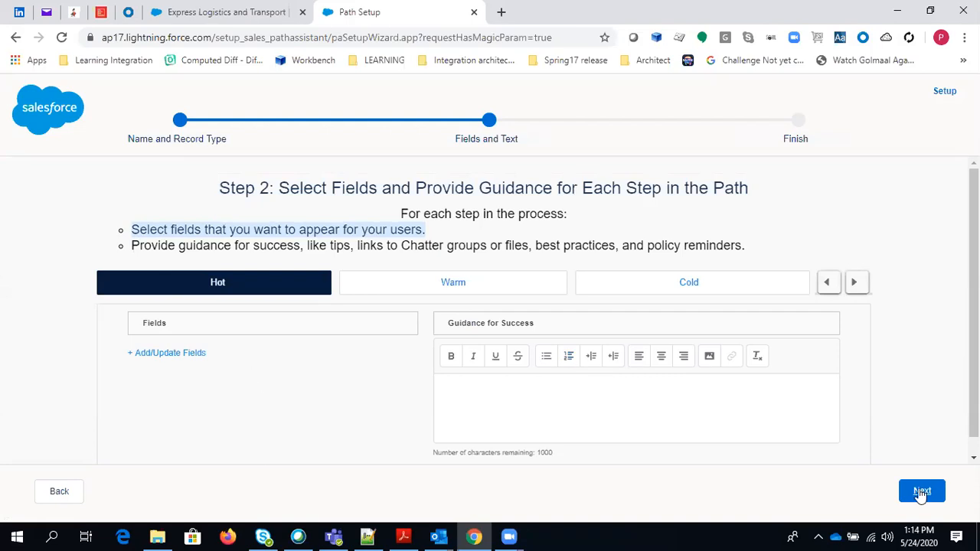
Look through the fields available for the Hot step, down to Rating, and close the selection without adding any.
left_click(225, 331)
left_click(207, 353)
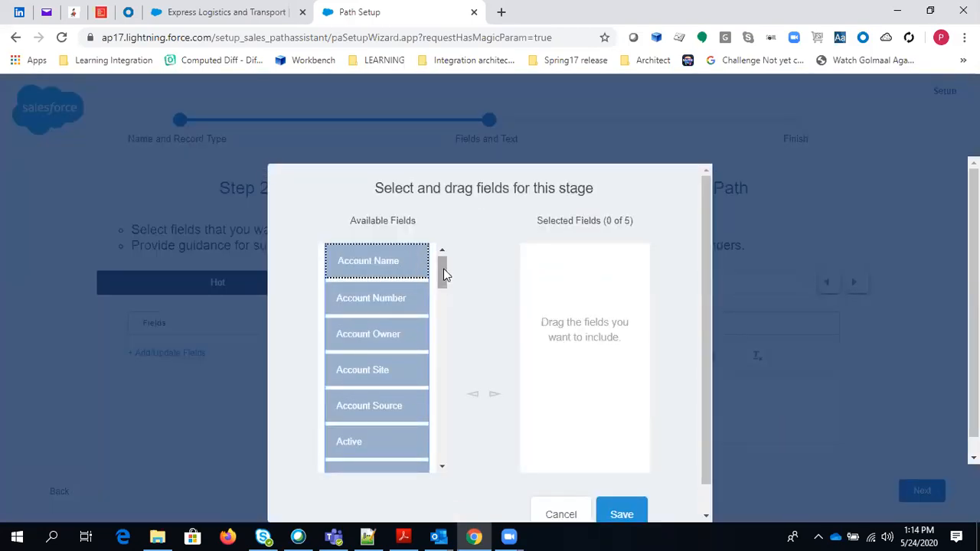
left_click_drag(442, 263, 382, 376)
left_click(383, 379)
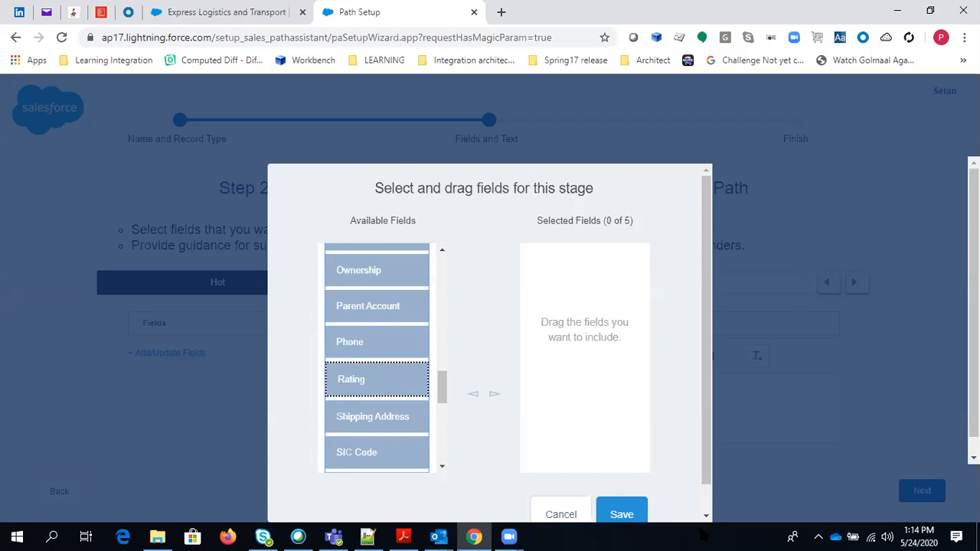
key("Escape")
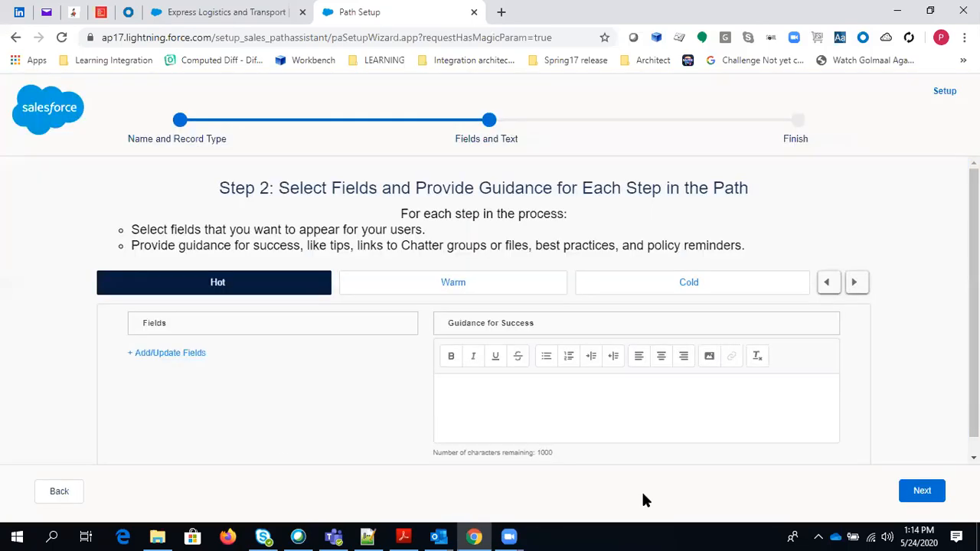
left_click(177, 353)
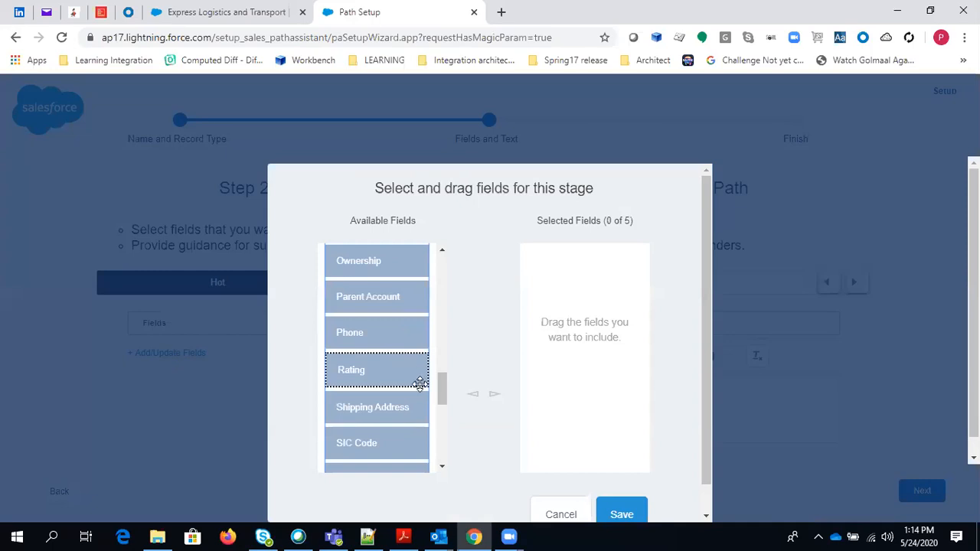
left_click(559, 509)
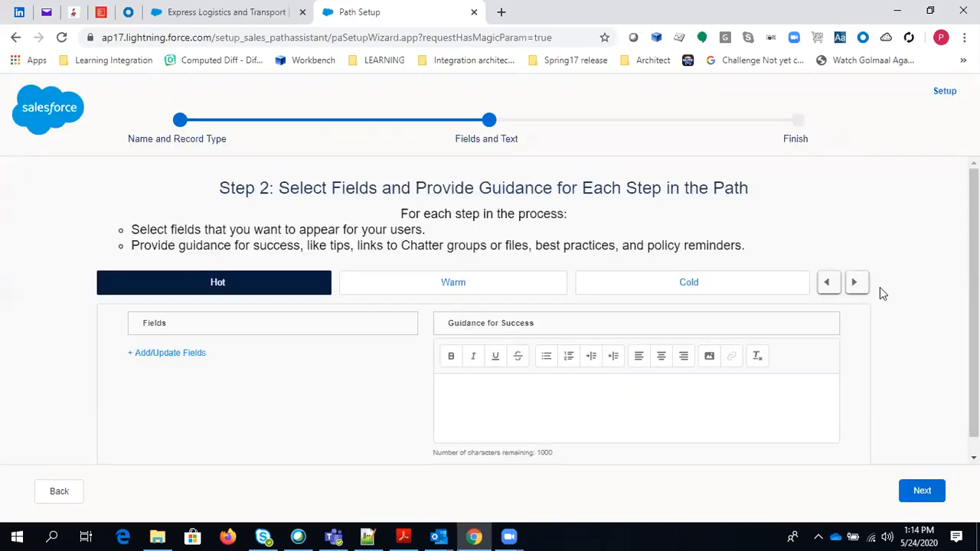
Skip the celebration option, activate the path, finish the setup, and check the list of paths.
left_click(930, 497)
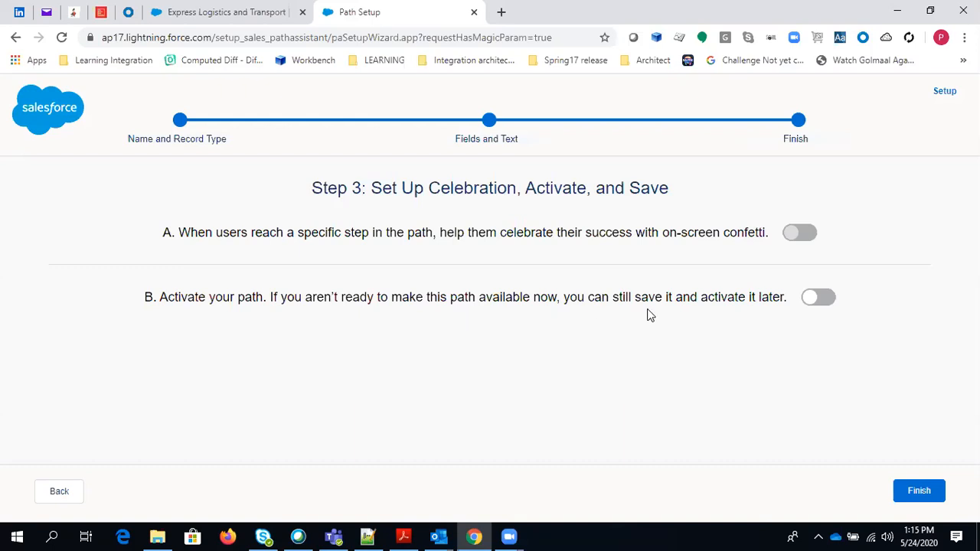
left_click(820, 302)
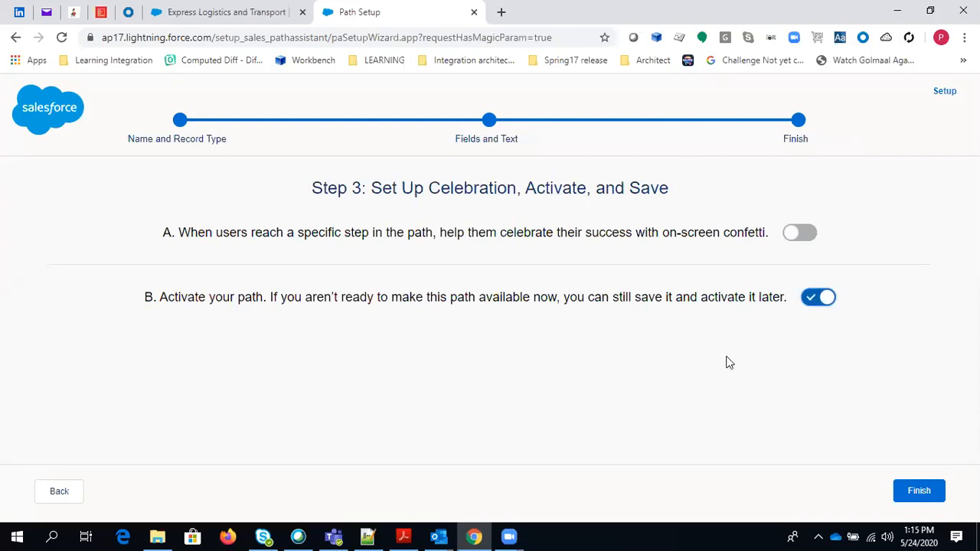
left_click(916, 495)
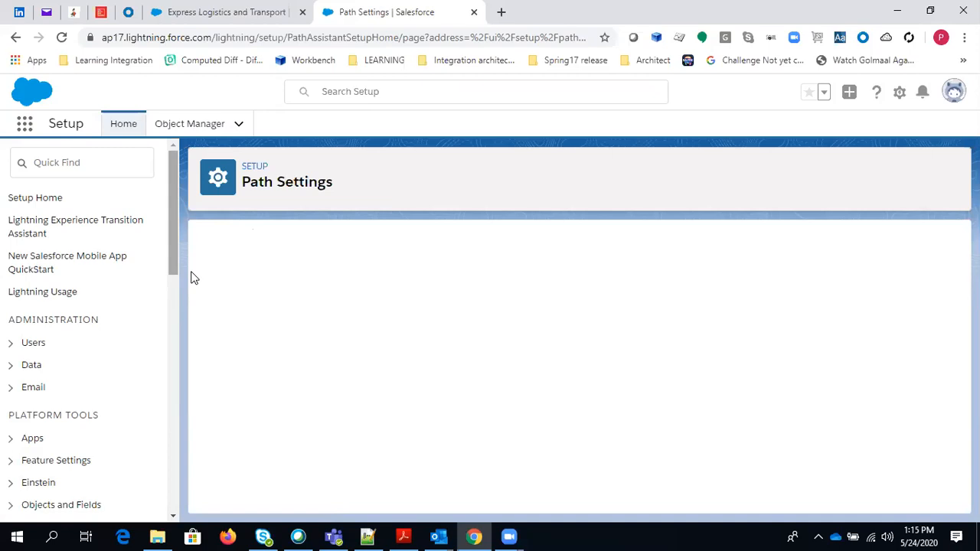
scroll(810, 395, "down", 3)
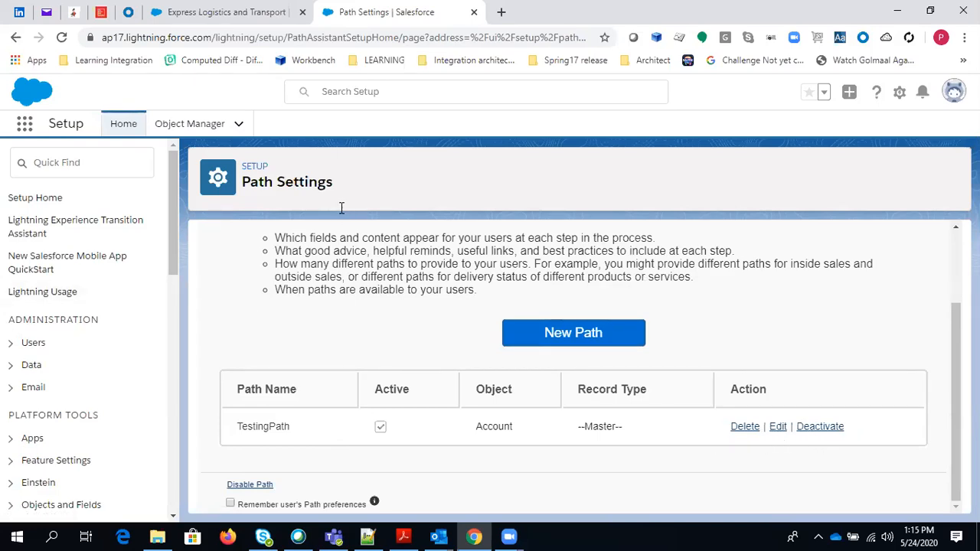
Open the Burlington Textiles Corp of America account in the Sales app and check its related lists, details and news for a path.
left_click(26, 125)
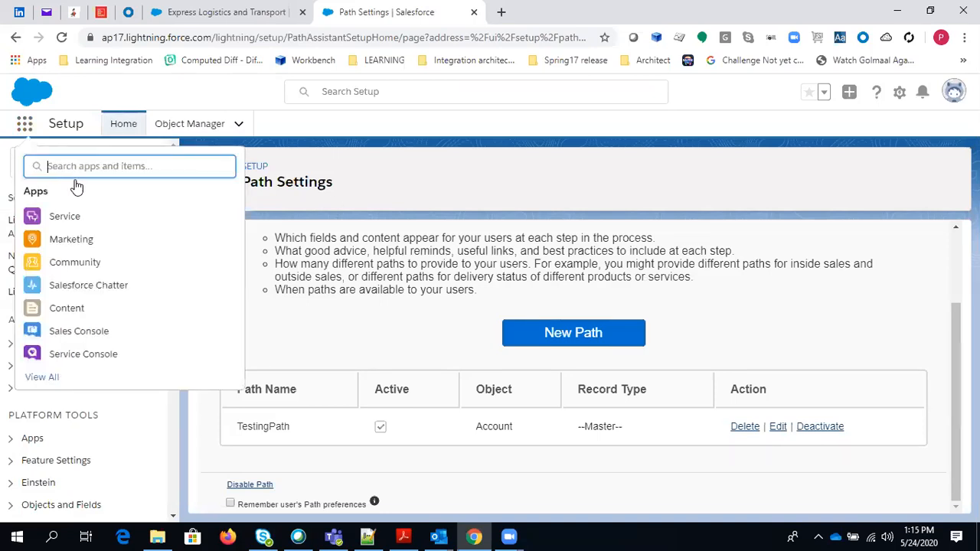
key("Escape")
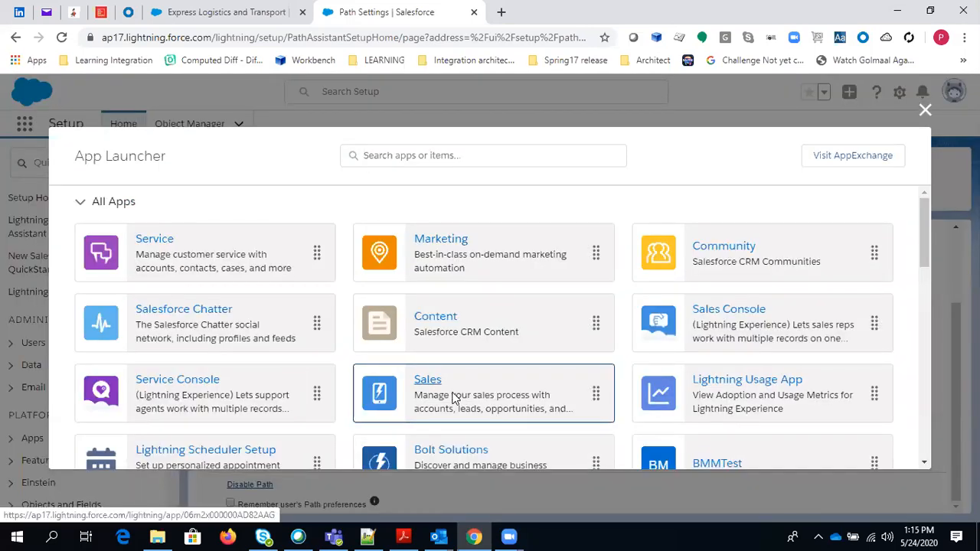
left_click(454, 396)
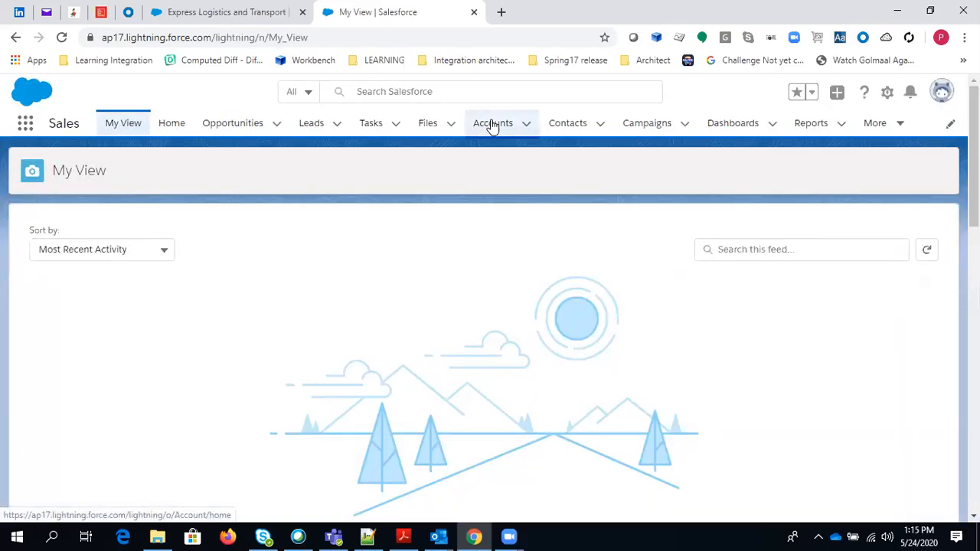
left_click(492, 124)
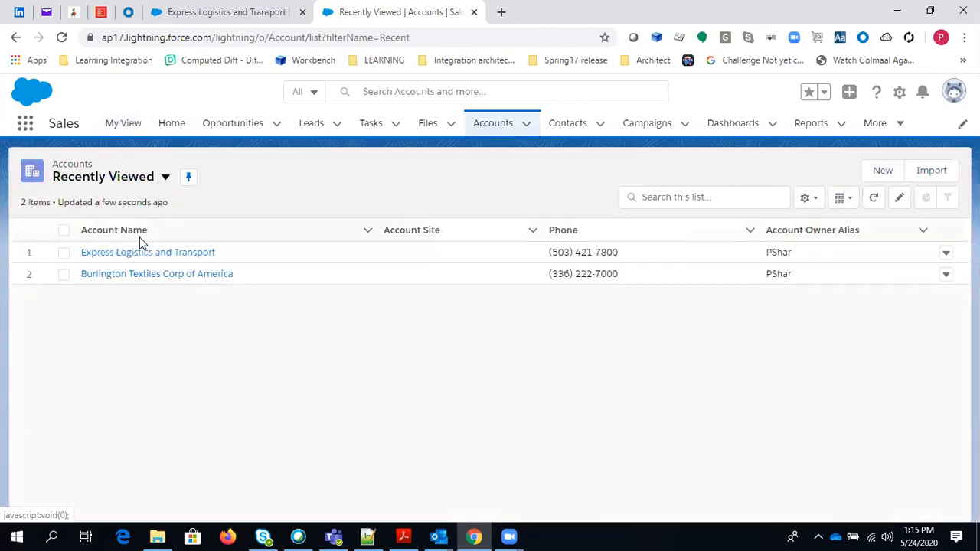
left_click(134, 274)
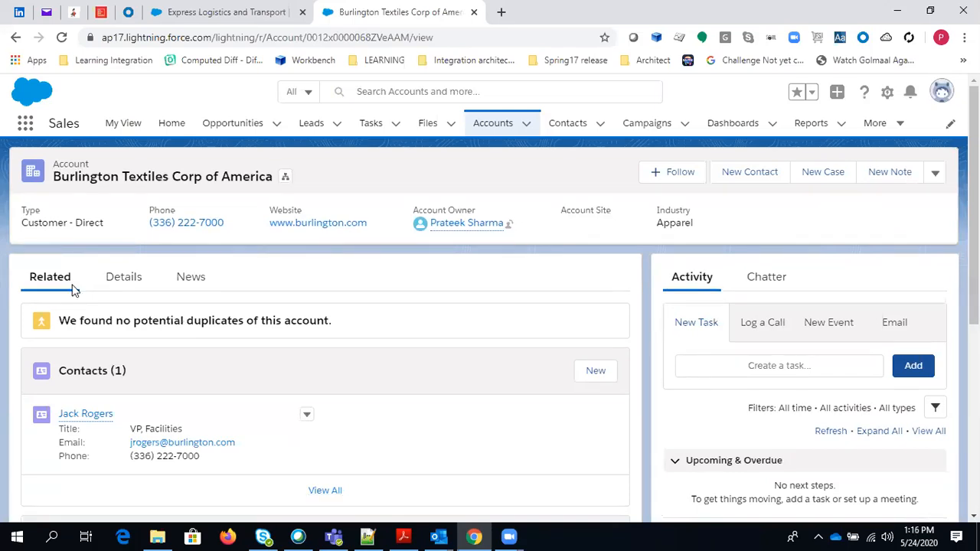
left_click(111, 279)
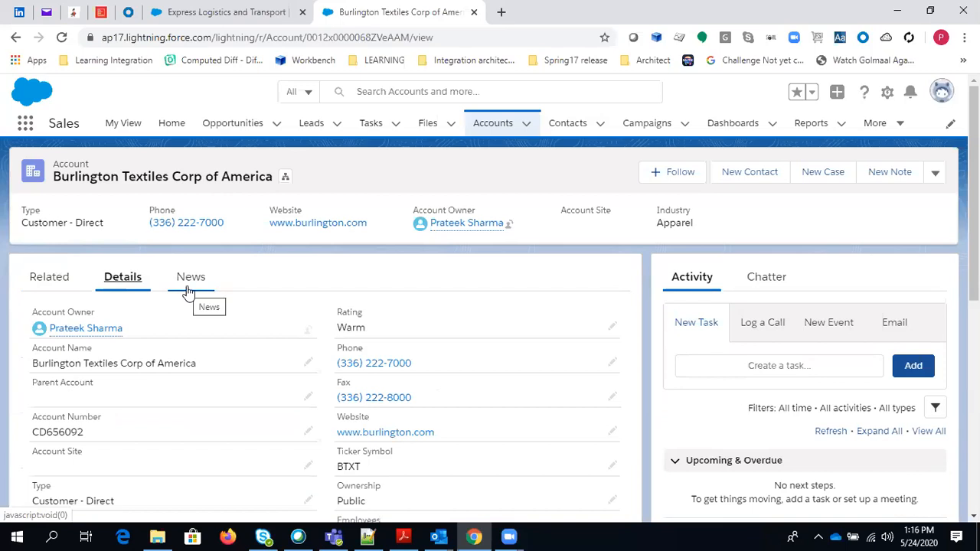
left_click(191, 285)
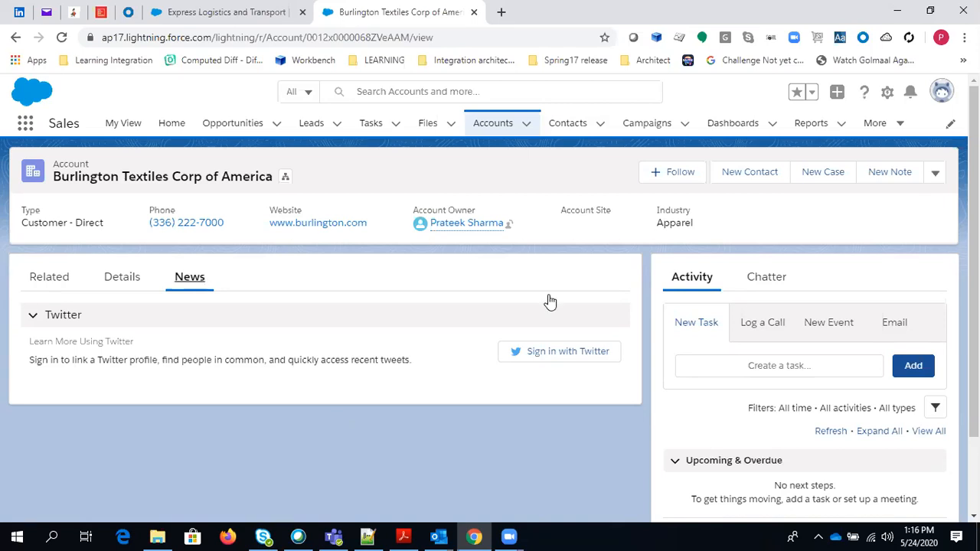
Open the account record page for editing in Lightning App Builder and dismiss the walkthrough message.
left_click(887, 98)
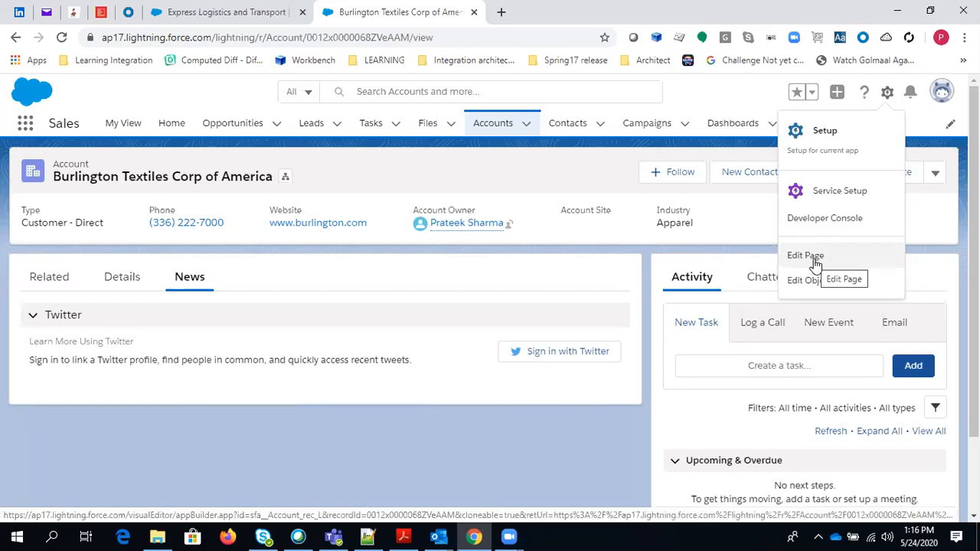
left_click(806, 256)
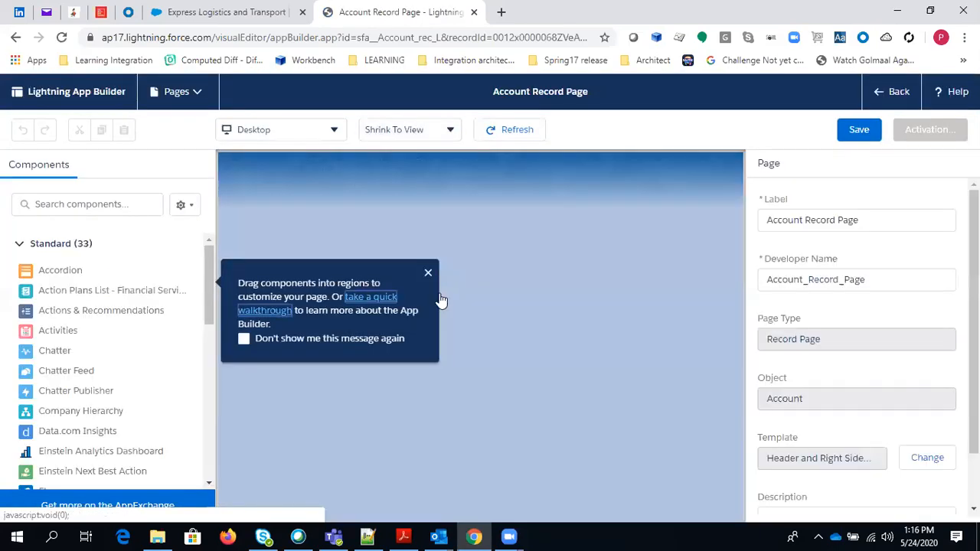
left_click(429, 272)
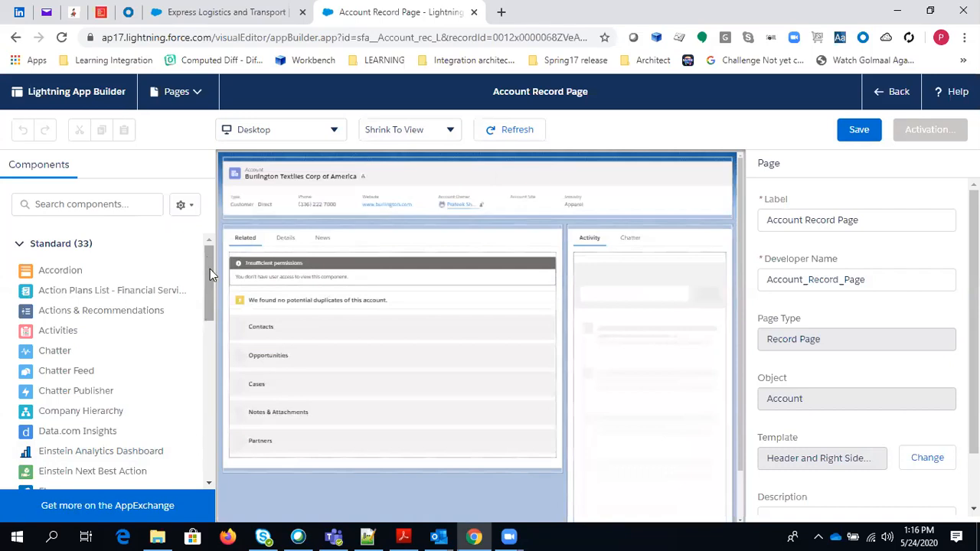
Find the Path component among the standard components and remove the Activity and Chatter tabs from the page's sidebar region.
left_click_drag(209, 269, 208, 277)
scroll(191, 367, "down", 7)
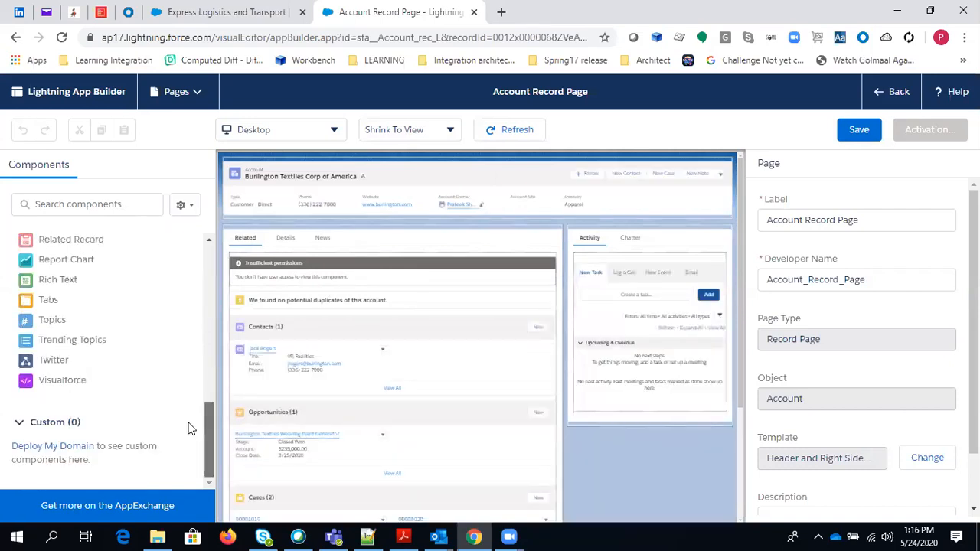
scroll(191, 413, "up", 1)
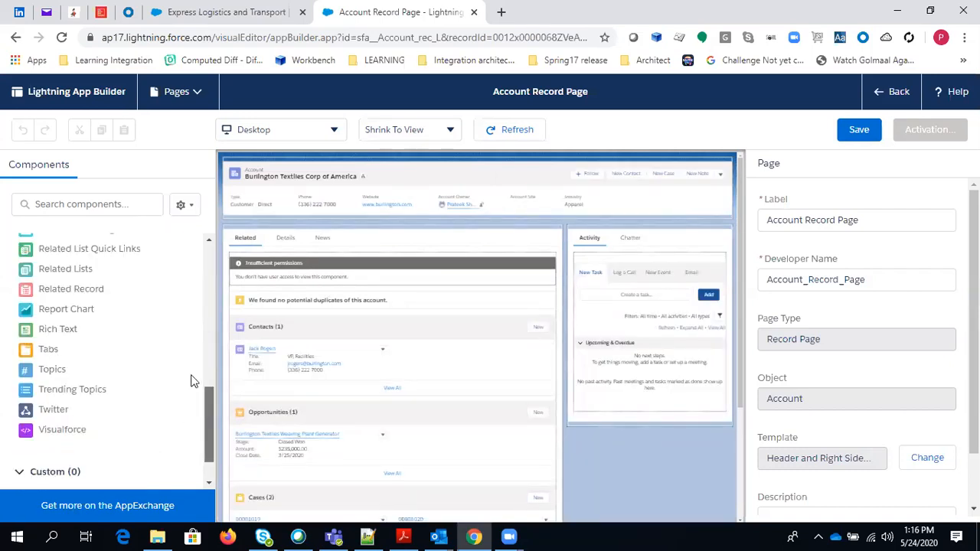
scroll(193, 375, "up", 2)
scroll(191, 341, "up", 3)
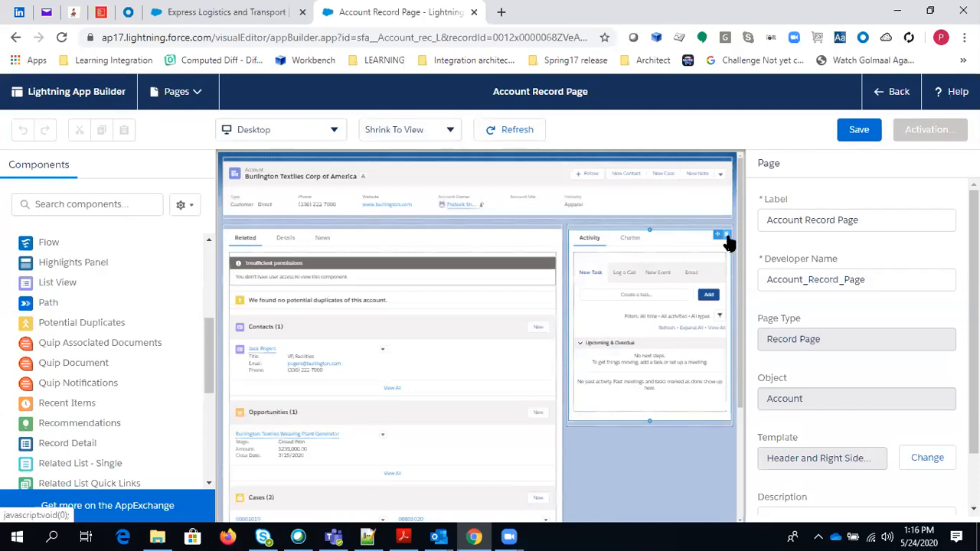
left_click(725, 235)
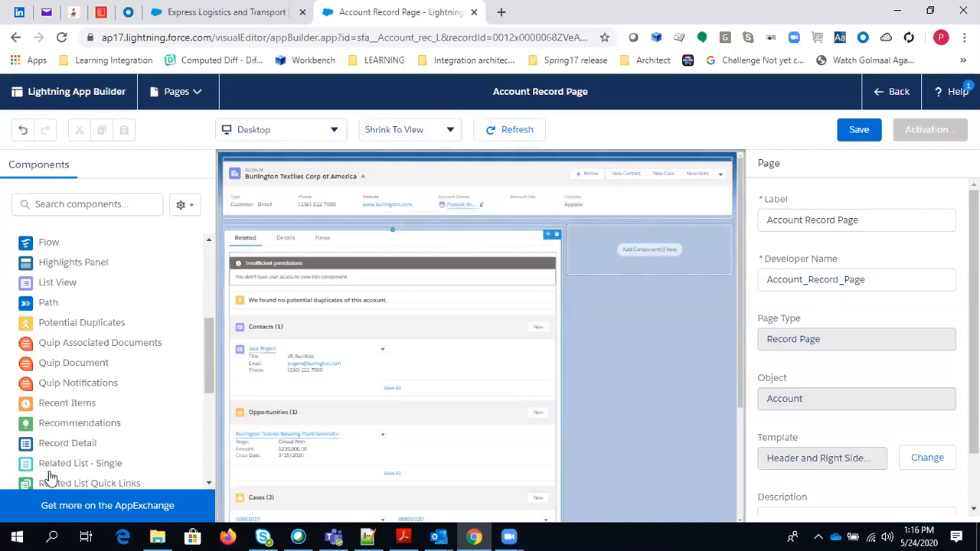
Add the Path component to the empty sidebar region and review its properties and the linked Path Settings page.
left_click_drag(45, 306, 577, 264)
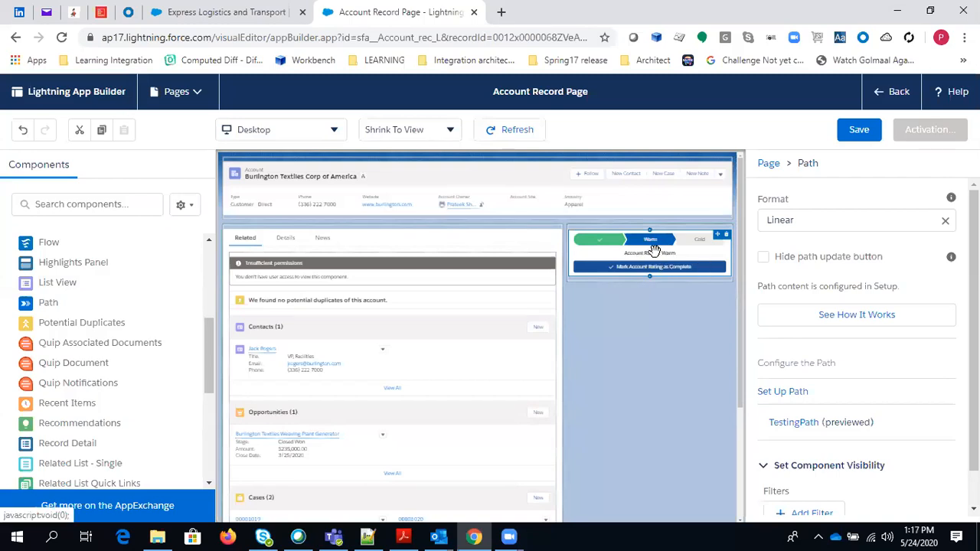
scroll(841, 383, "down", 1)
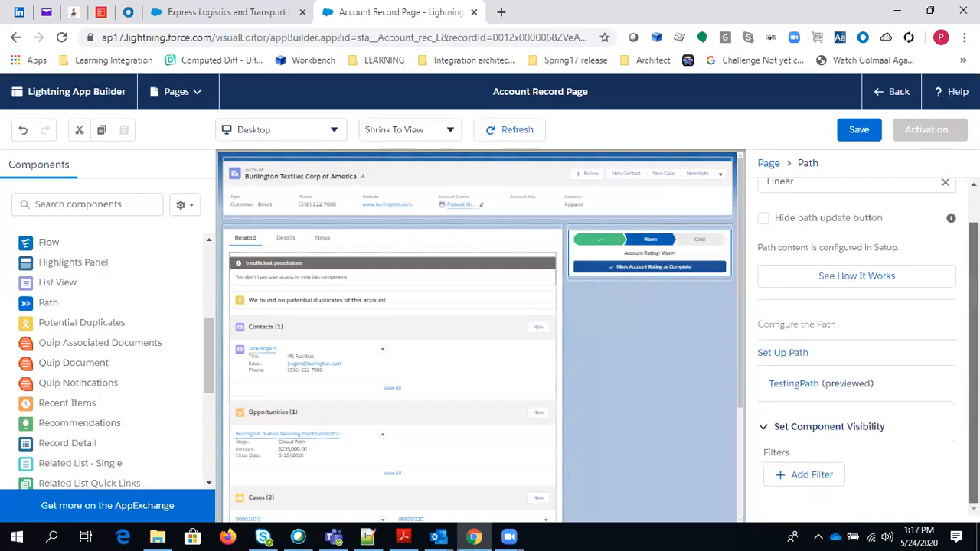
left_click(796, 352)
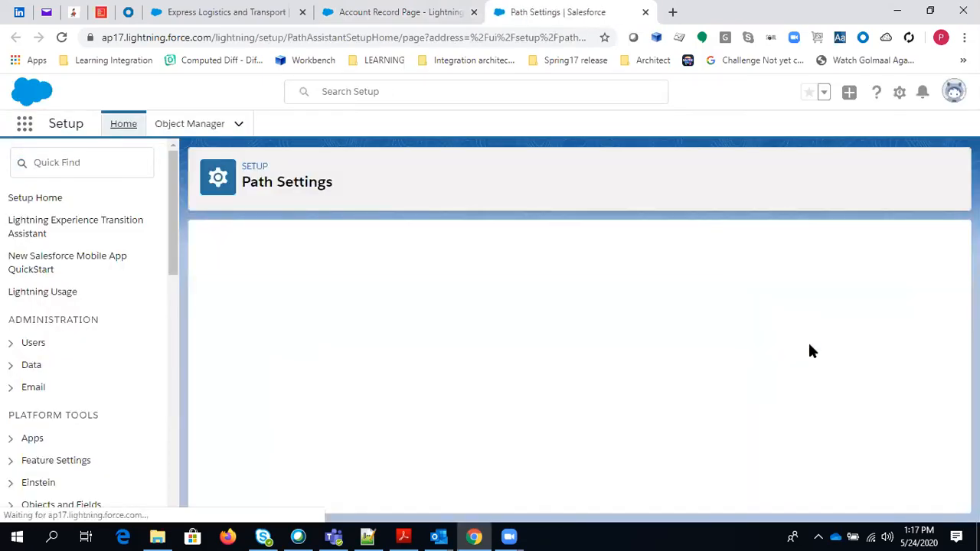
left_click(424, 10)
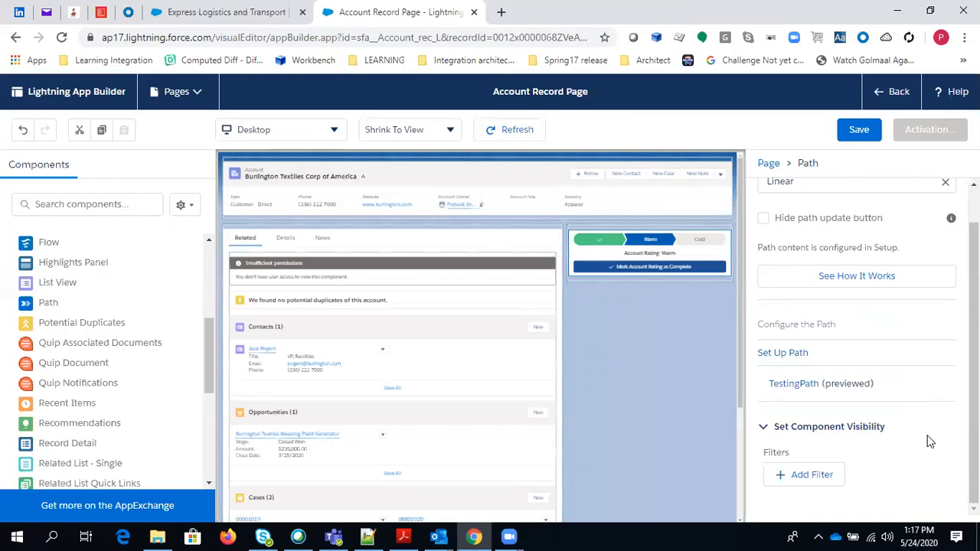
scroll(929, 440, "up", 1)
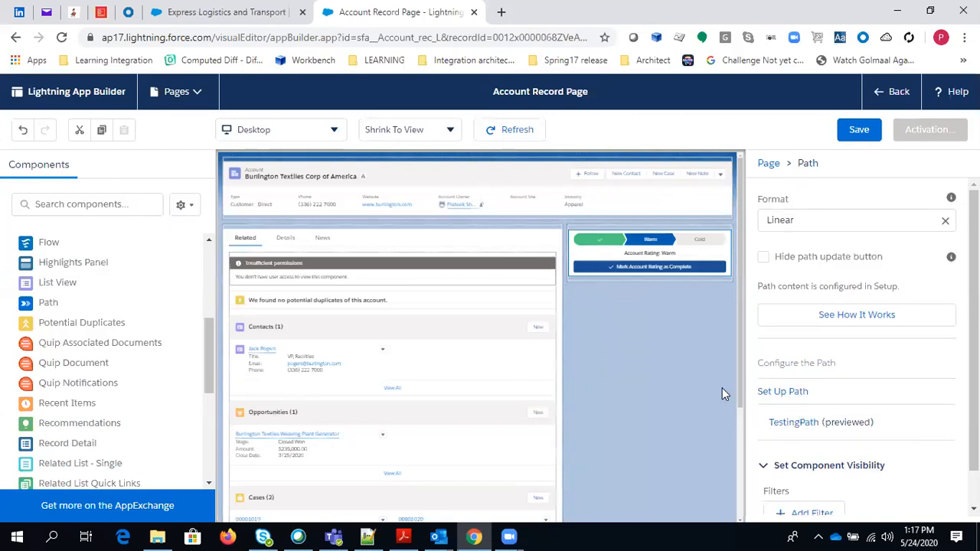
scroll(857, 476, "down", 1)
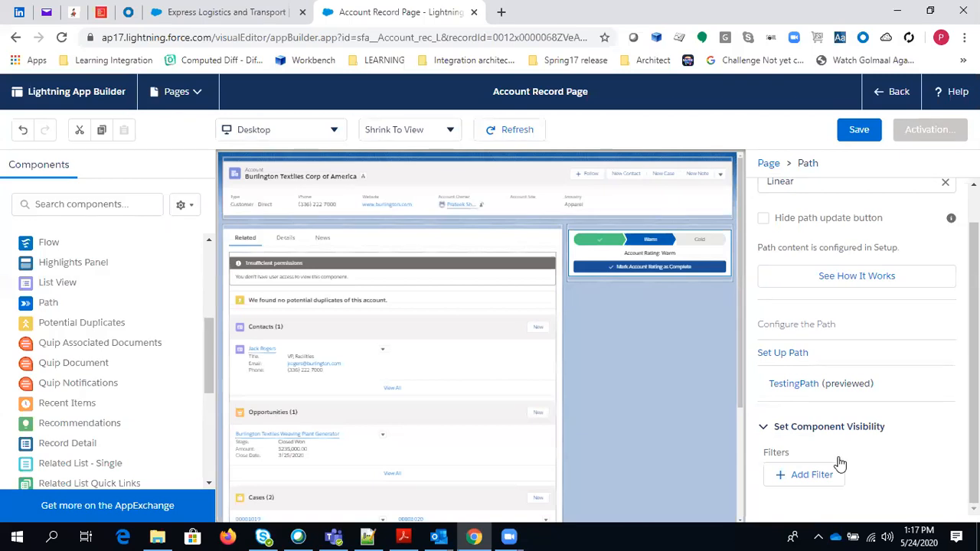
Save the account record page and activate it as the org default for desktop and phone.
left_click(847, 132)
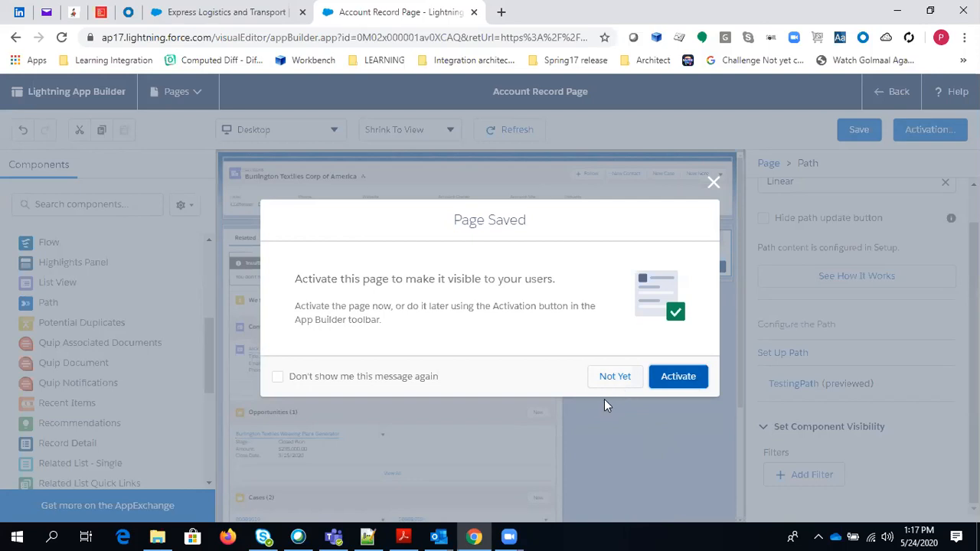
left_click(676, 375)
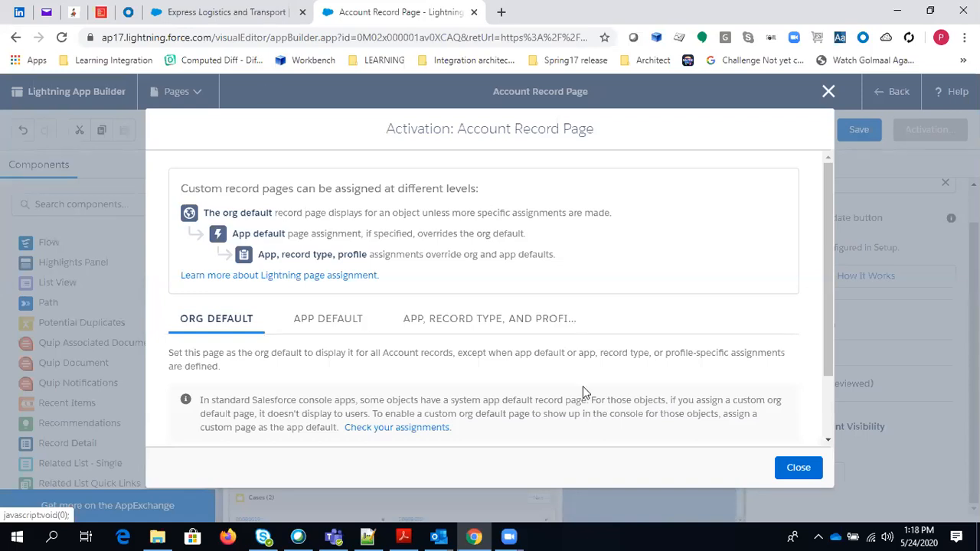
scroll(322, 416, "down", 1)
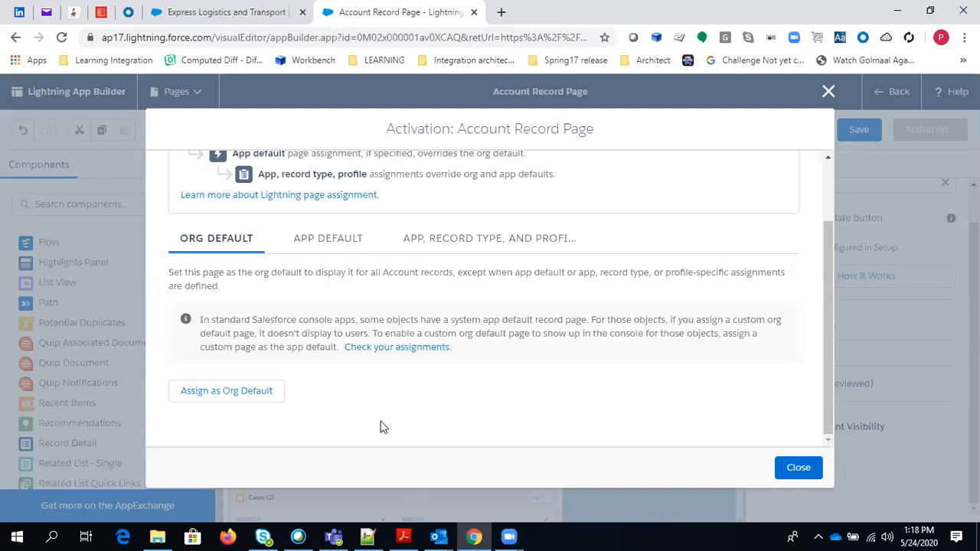
left_click(190, 399)
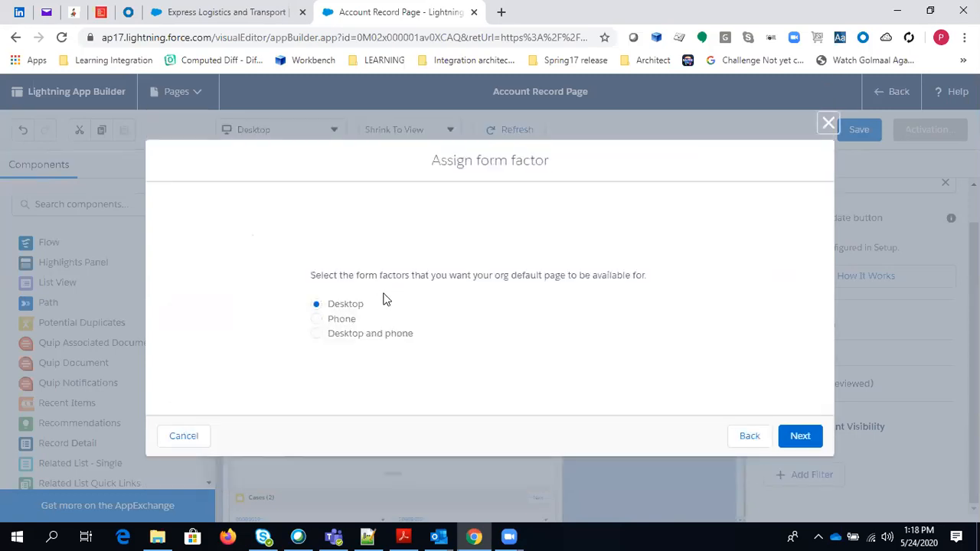
left_click(316, 334)
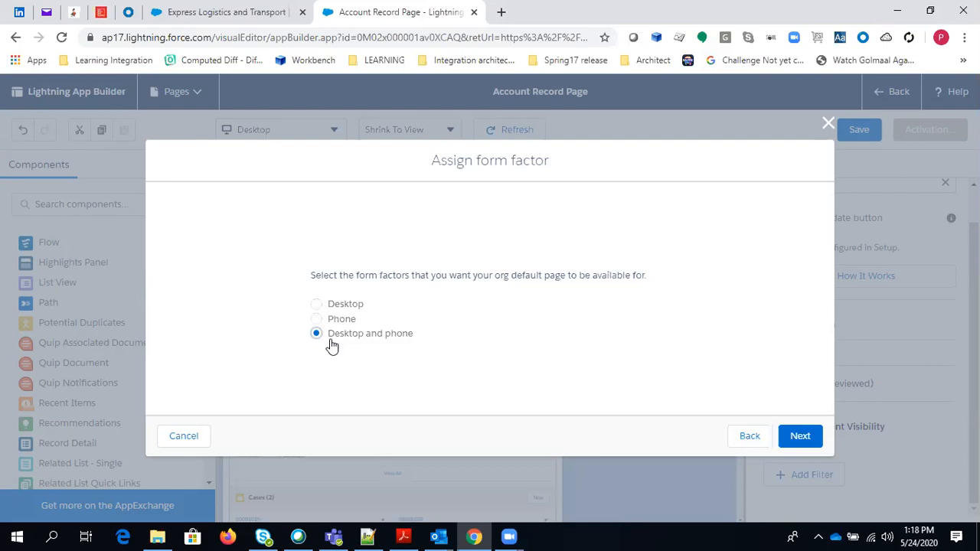
left_click(800, 436)
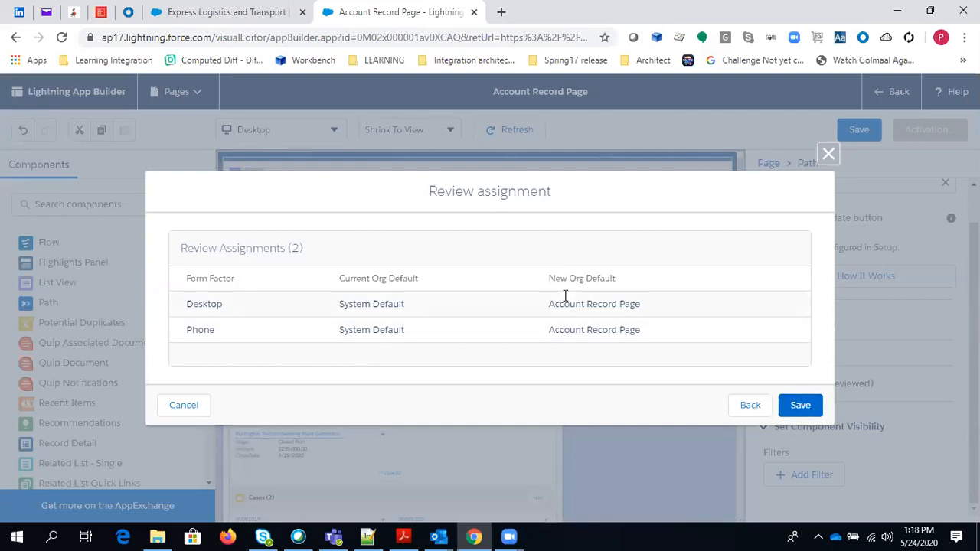
left_click(798, 411)
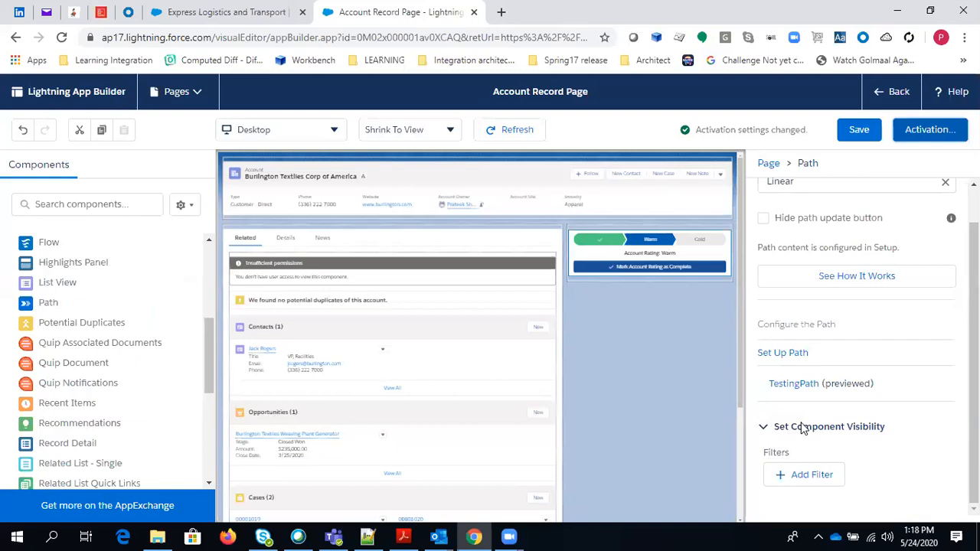
left_click(857, 129)
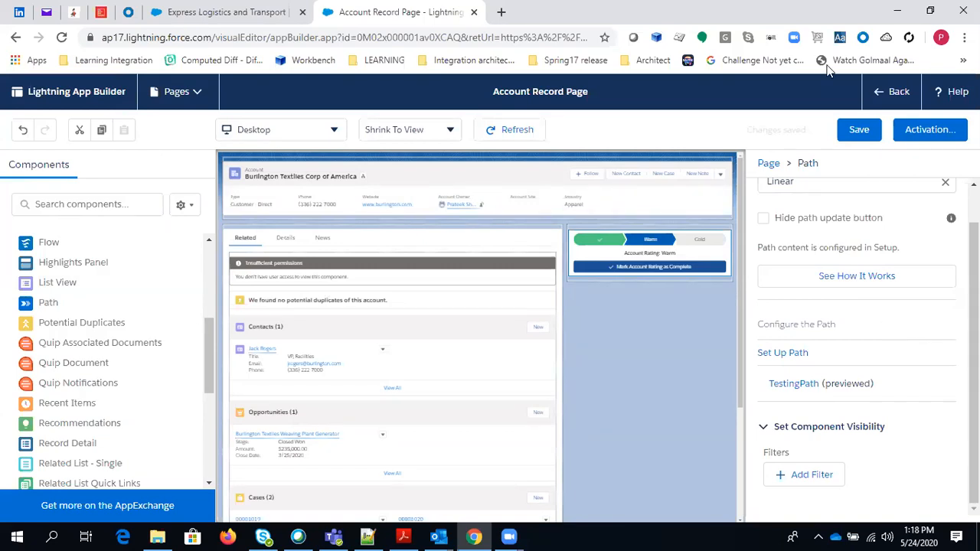
Return to the Burlington Textiles Corp of America account and check the path there and on the Express Logistics and Transport account.
left_click(887, 93)
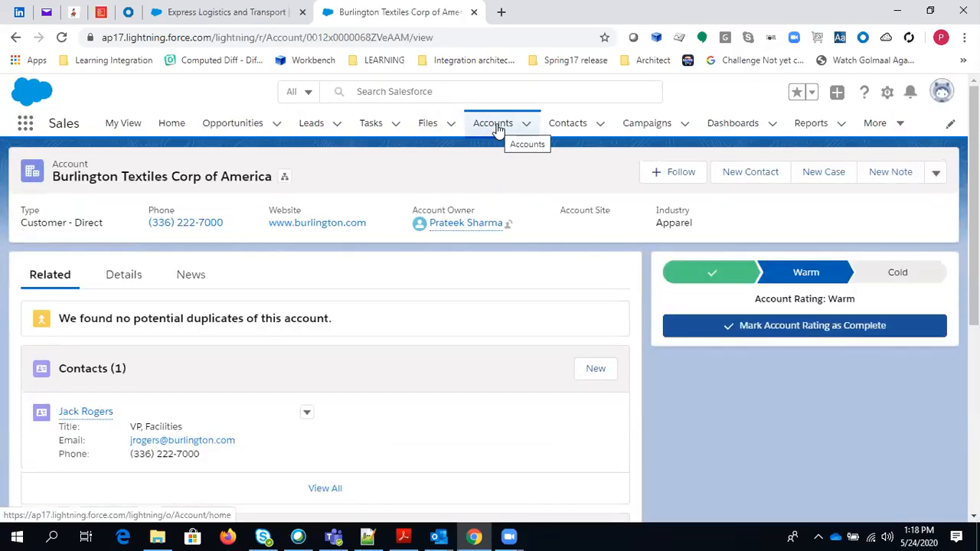
left_click(494, 127)
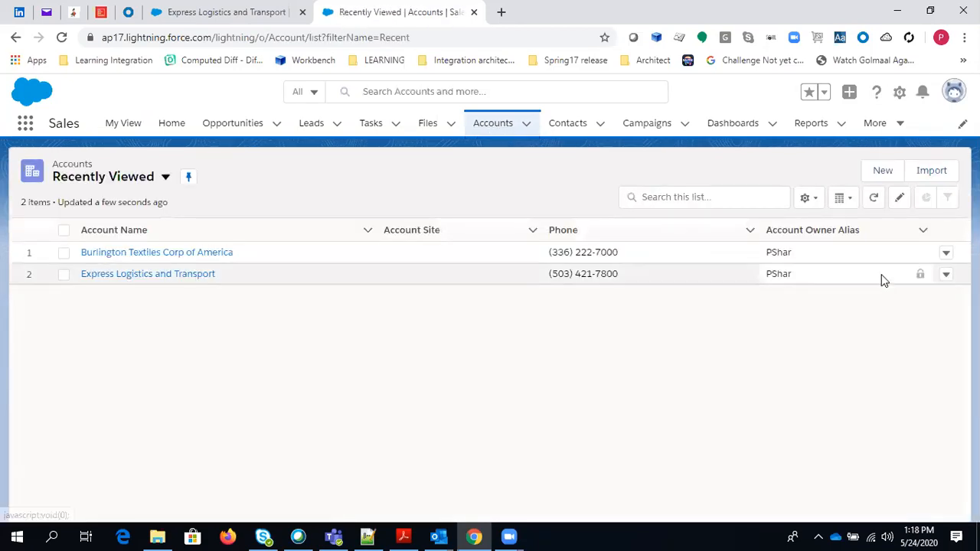
left_click(117, 275)
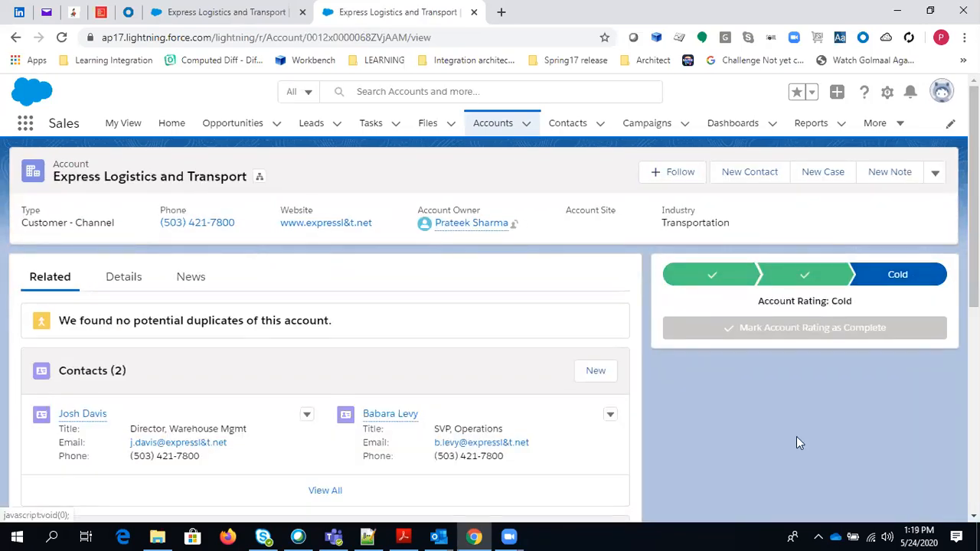
left_click(16, 38)
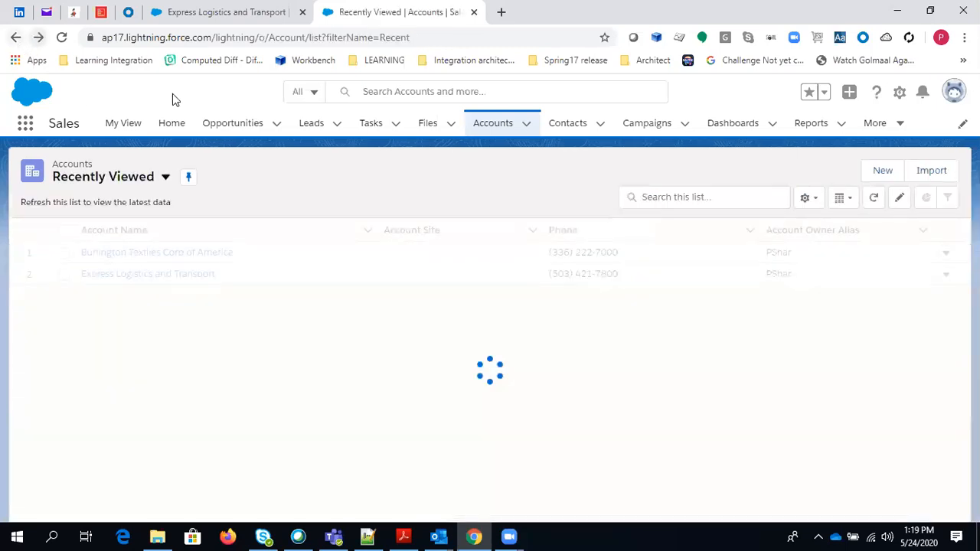
left_click(175, 254)
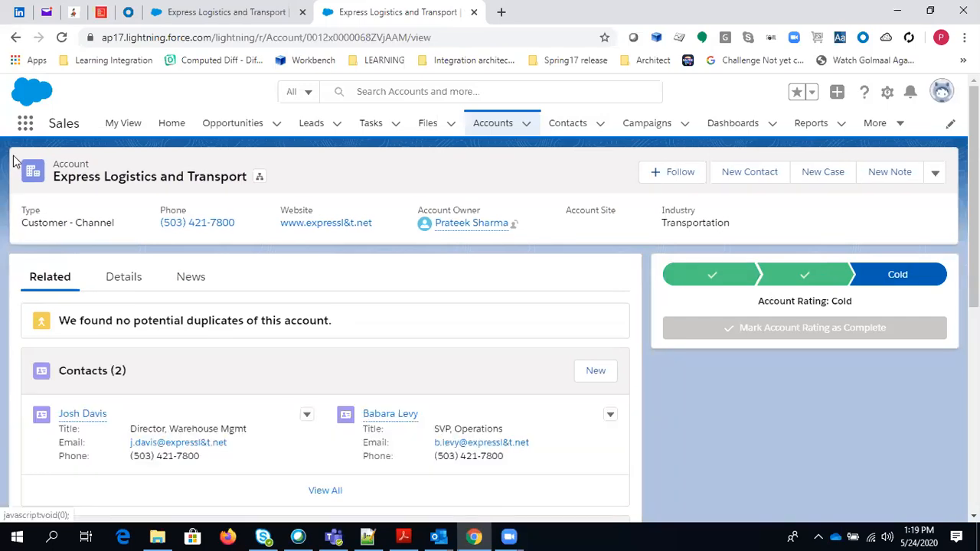
Show the All Accounts list view, open the United Oil & Gas, UK account and look over its path and related lists.
left_click(15, 38)
left_click(164, 178)
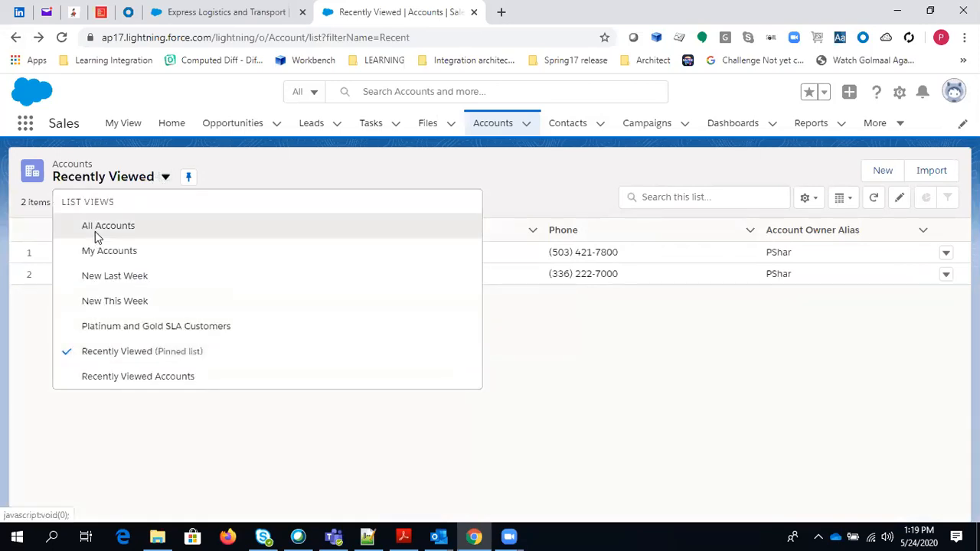
left_click(97, 229)
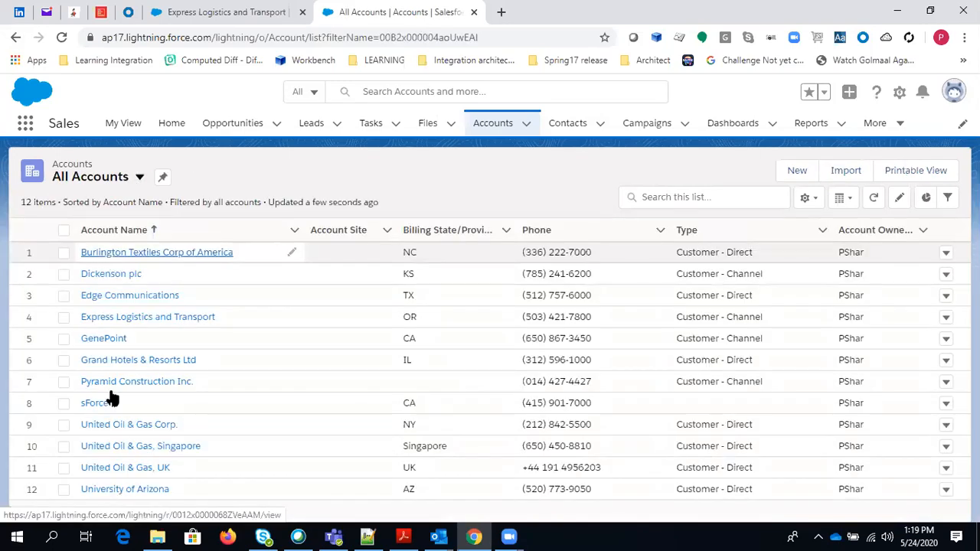
left_click(141, 469)
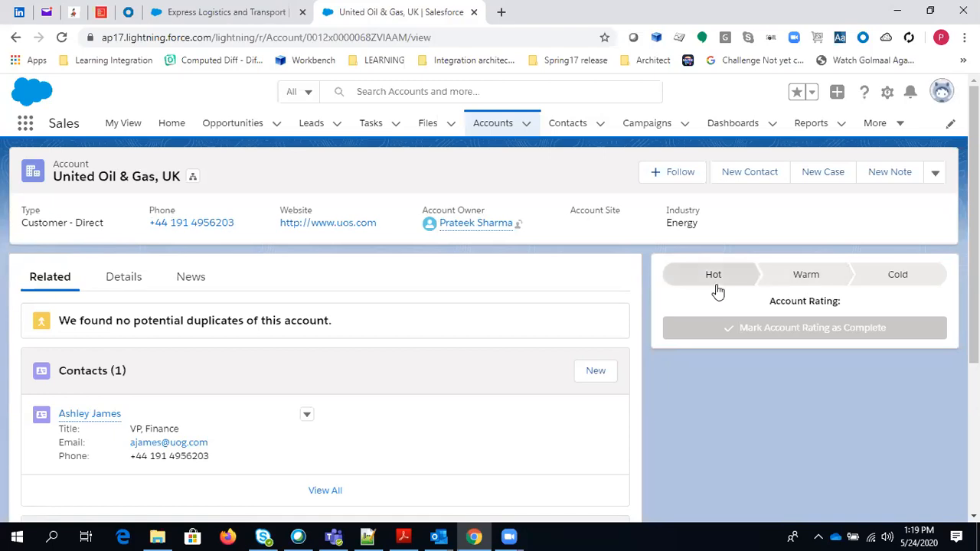
scroll(184, 382, "down", 3)
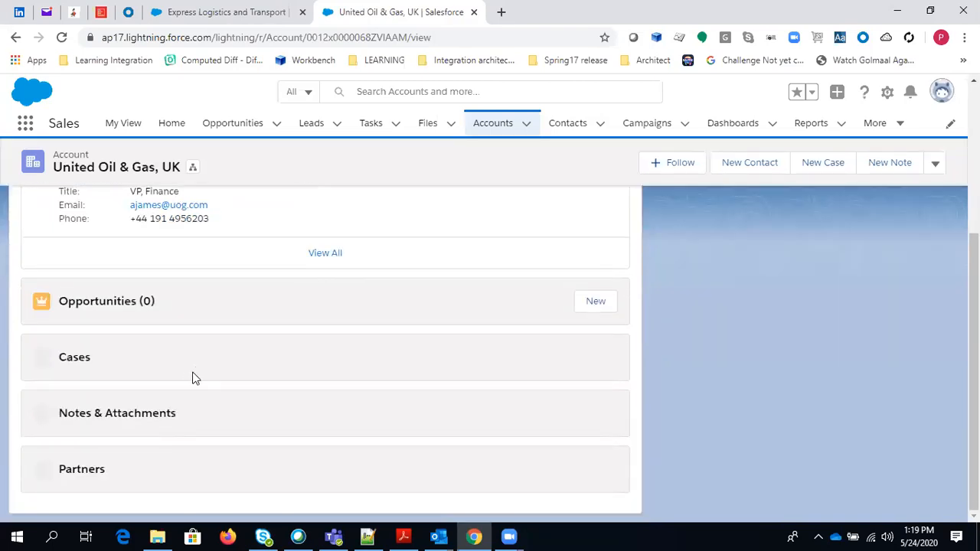
scroll(194, 378, "up", 3)
Set the Rating of the United Oil & Gas, UK account to Warm, save it and reload the record.
left_click(121, 283)
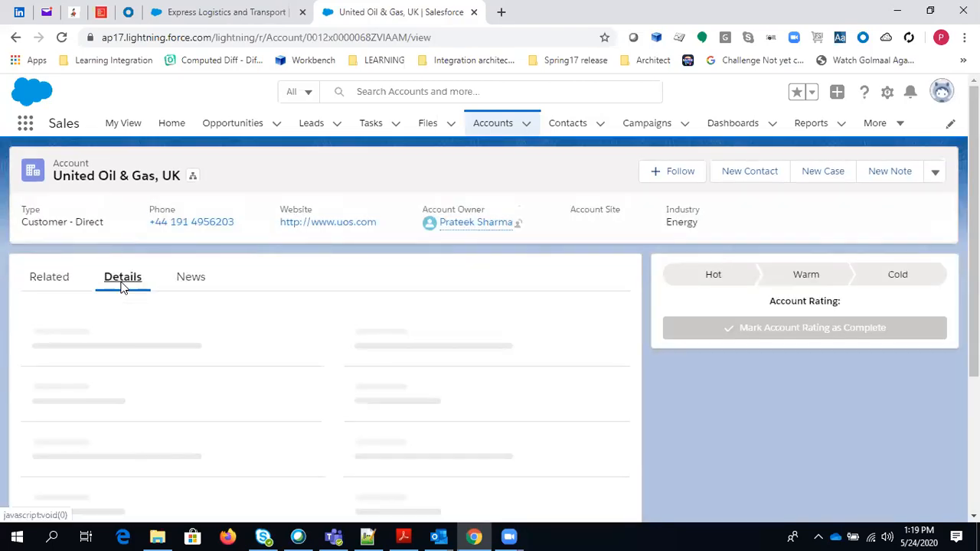
scroll(348, 251, "down", 1)
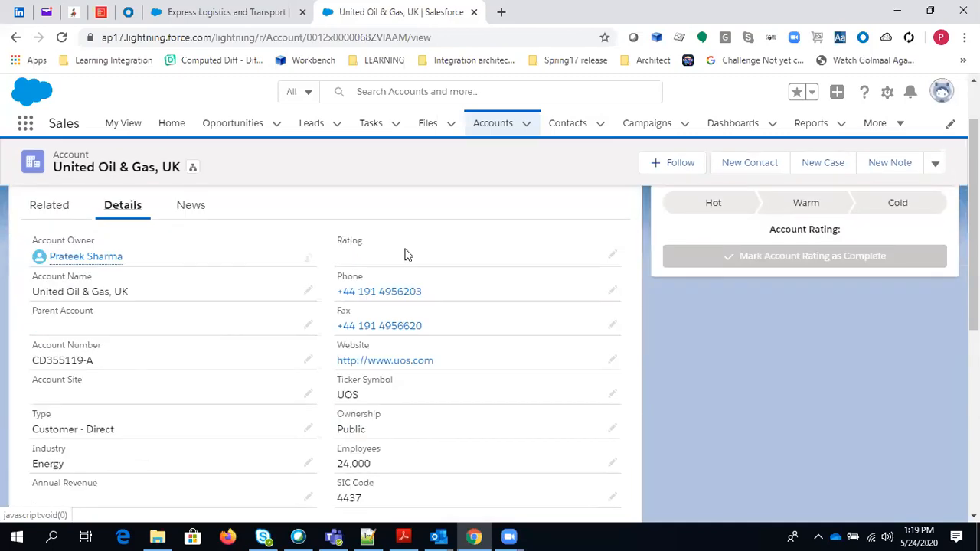
left_click(612, 255)
left_click(356, 274)
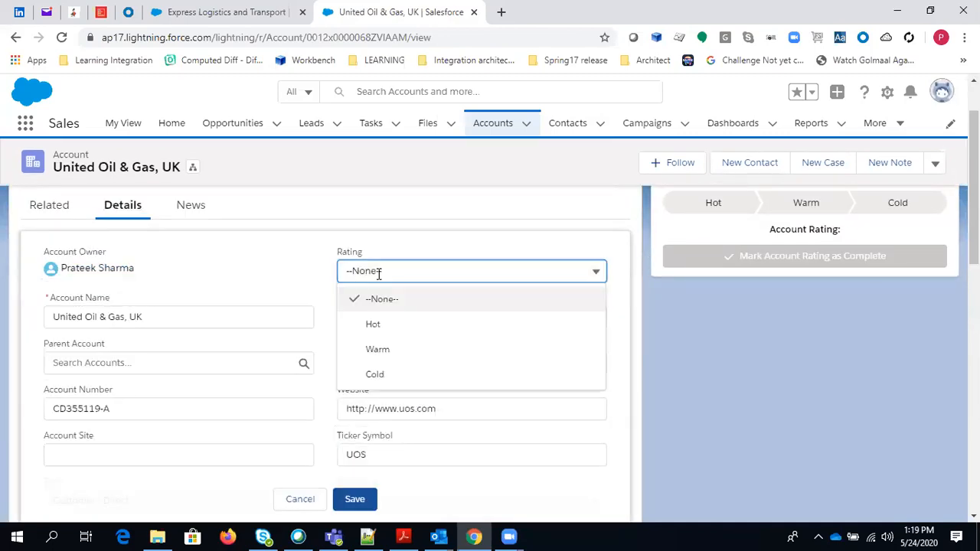
left_click(383, 350)
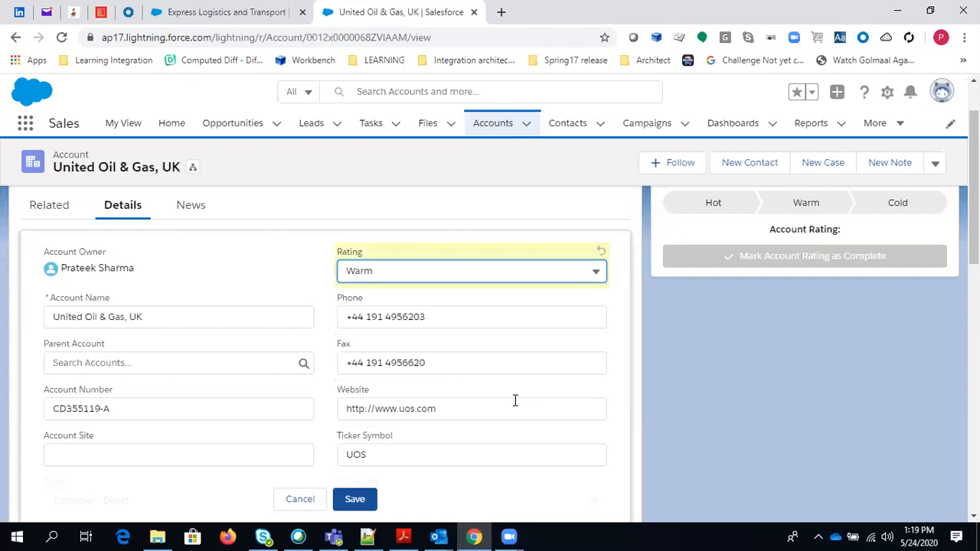
left_click(354, 498)
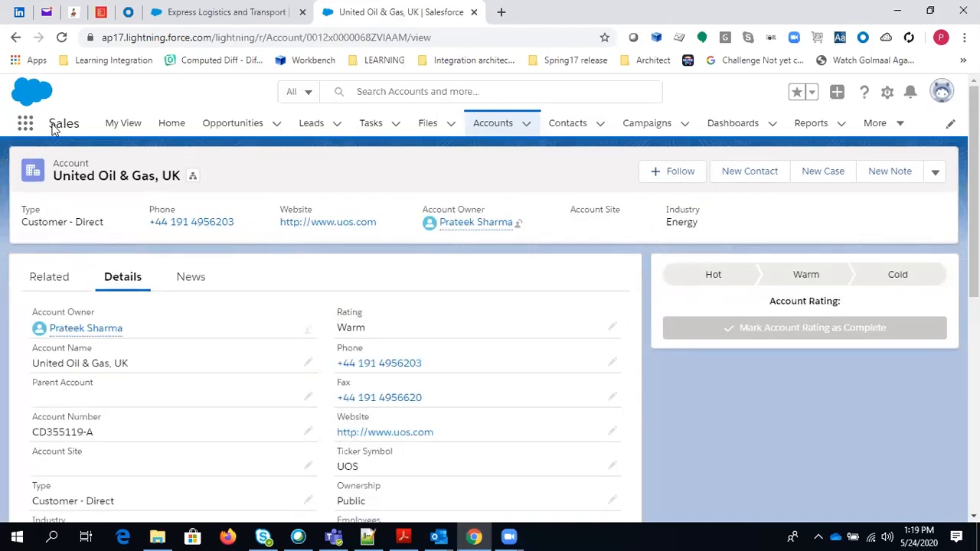
left_click(61, 37)
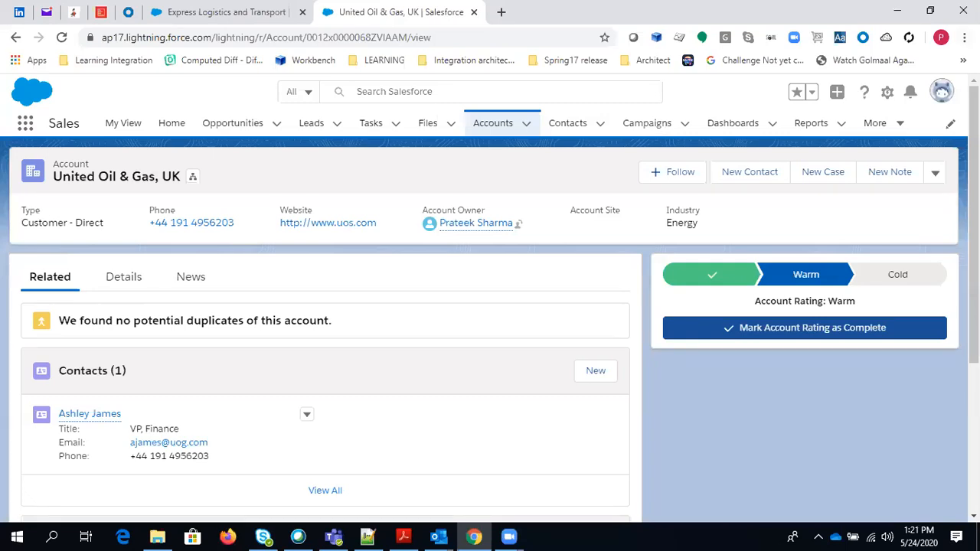
Open Setup, search the setup items for "process" and open Process Builder.
left_click(888, 93)
left_click(821, 145)
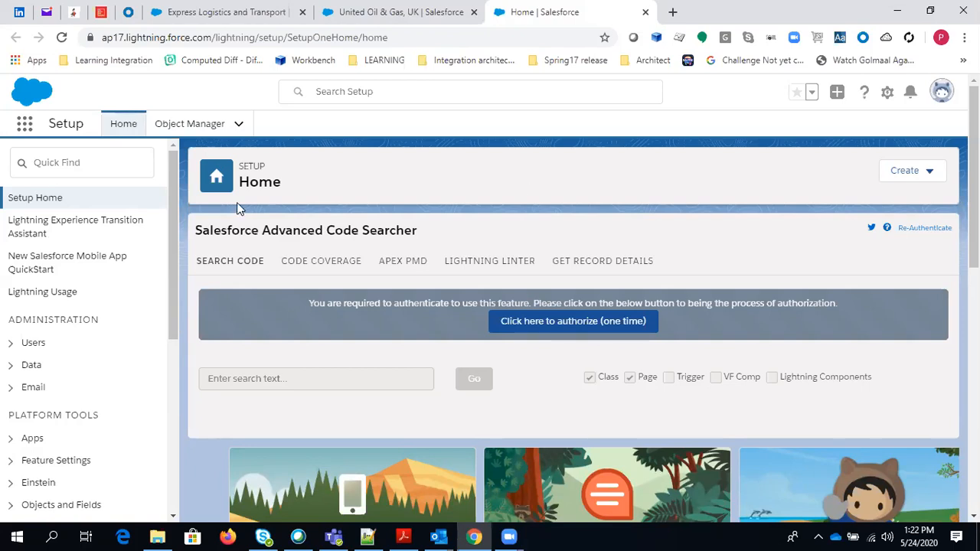
left_click(57, 170)
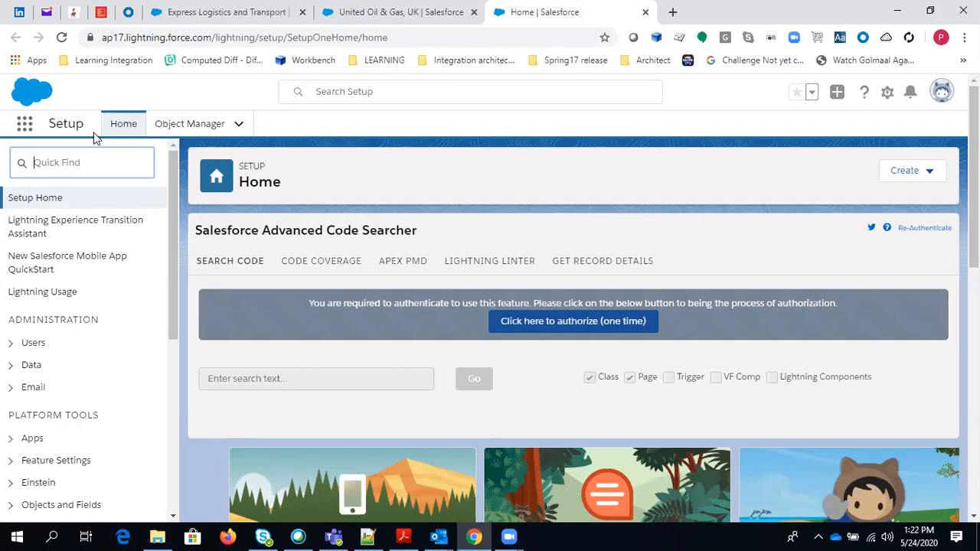
type("process")
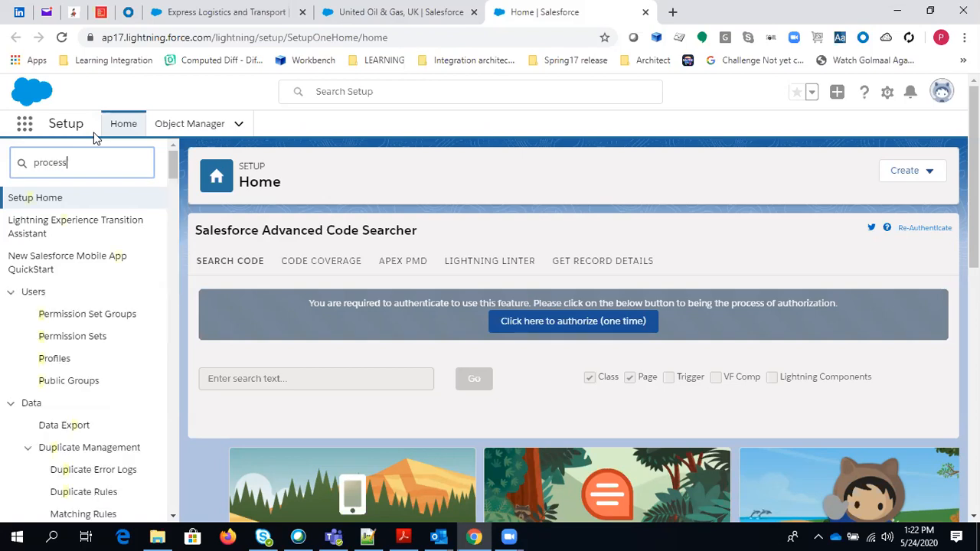
scroll(99, 351, "down", 1)
scroll(87, 350, "down", 3)
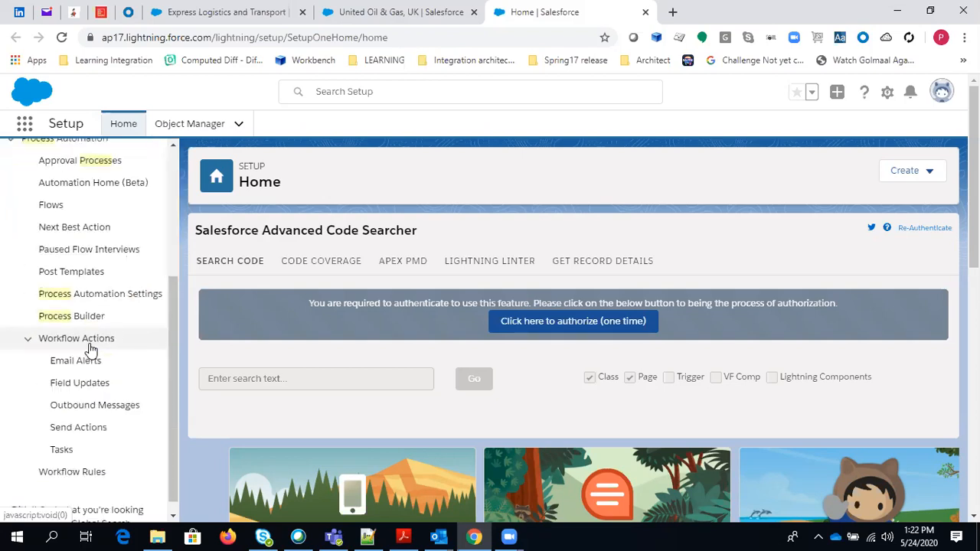
left_click(81, 324)
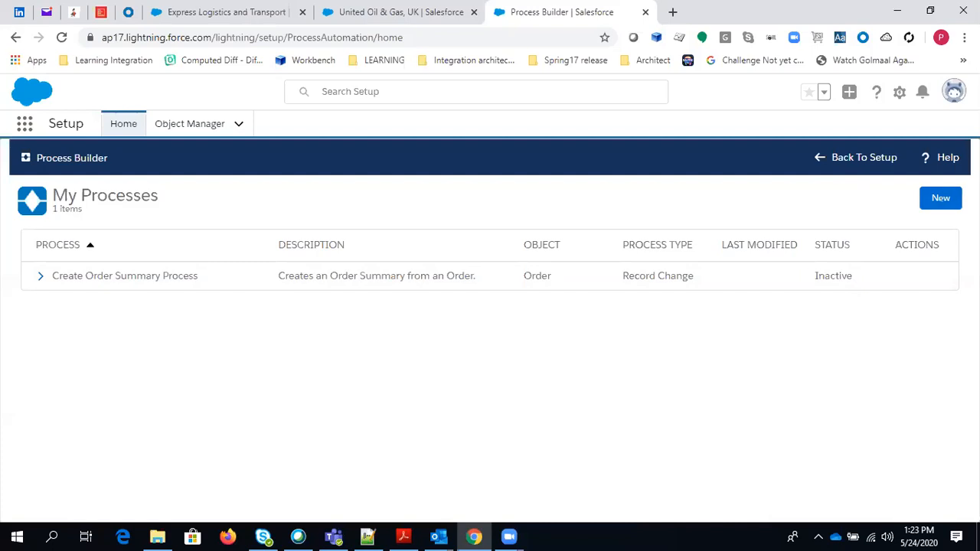
Start a new process and name it "Acount Update".
left_click(941, 200)
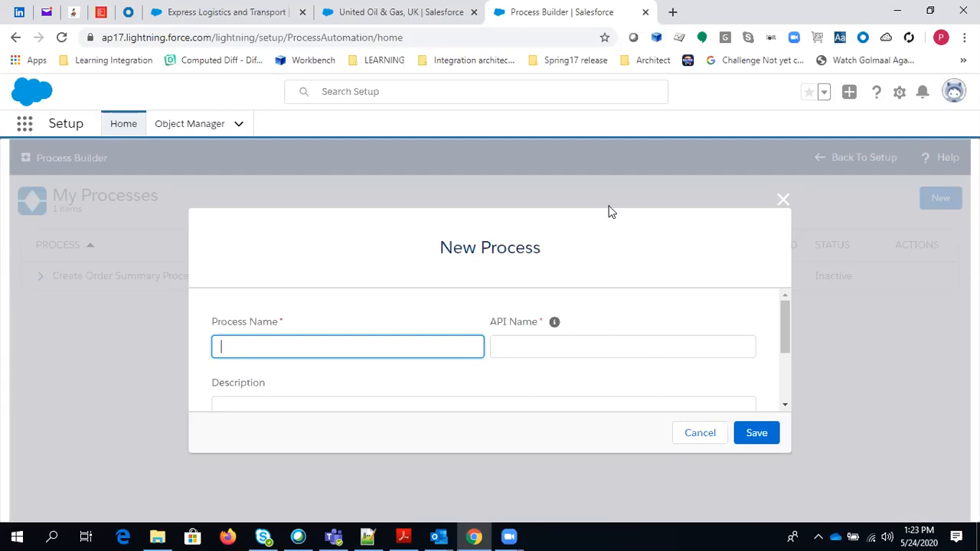
type("Acount Update")
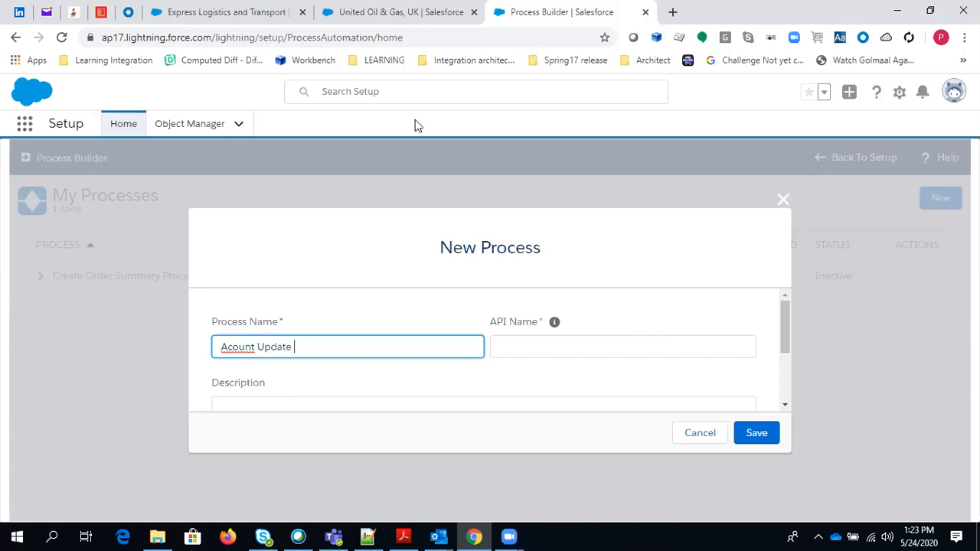
Switch to Notepad++ and open a new blank document for notes.
left_click(368, 536)
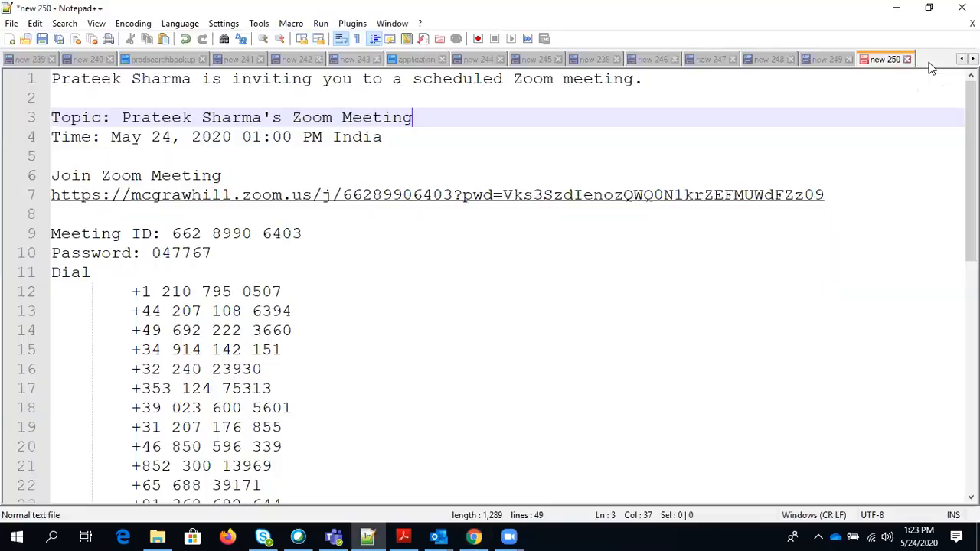
double_click(926, 59)
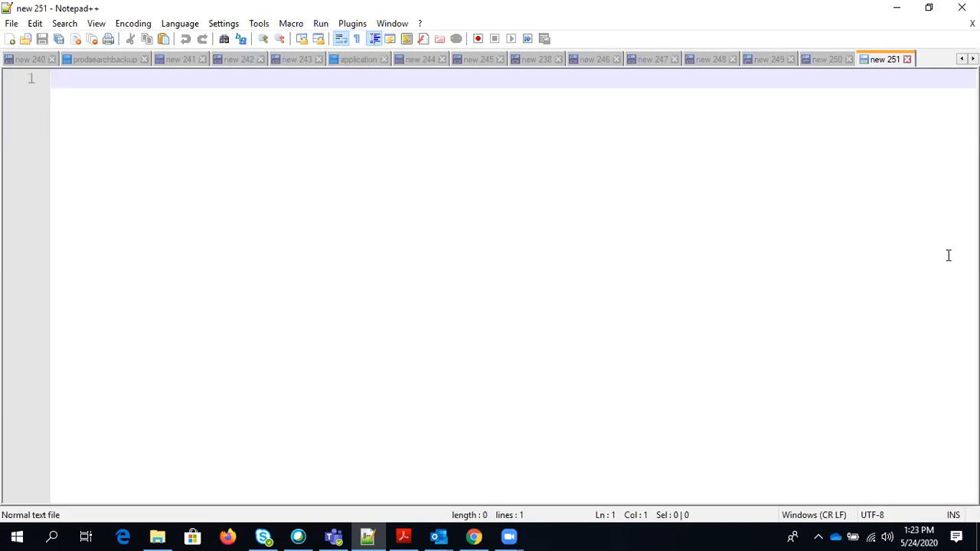
type("cr")
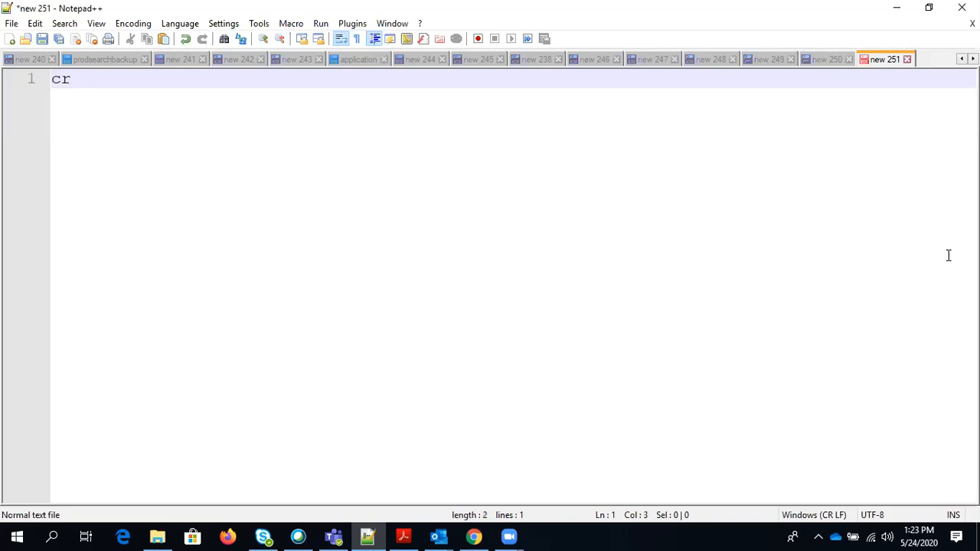
type("iteria")
key("BackSpace")
type(":-")
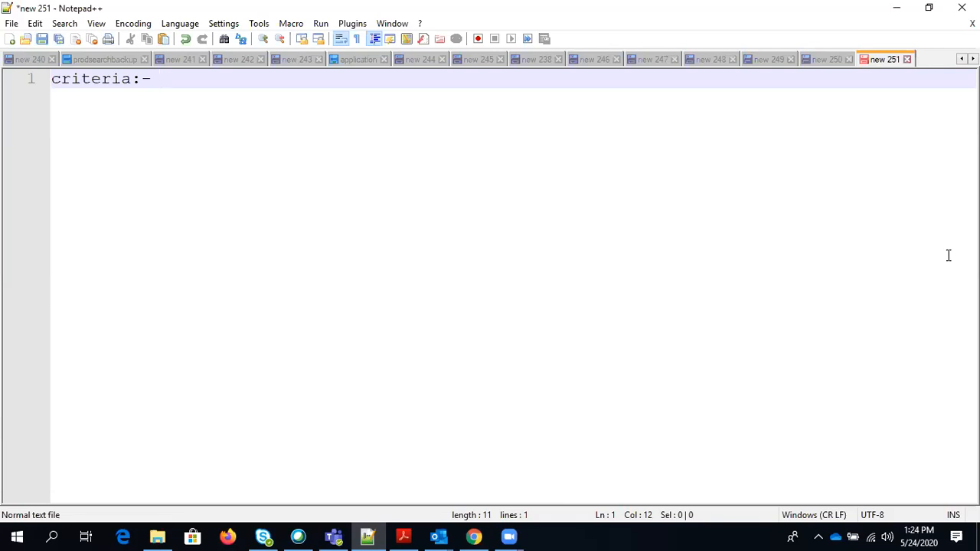
key("BackSpace")
key("BackSpace")
key("BackSpace")
key("BackSpace")
key("BackSpace")
key("BackSpace")
key("BackSpace")
key("BackSpace")
key("BackSpace")
key("BackSpace")
key("BackSpace")
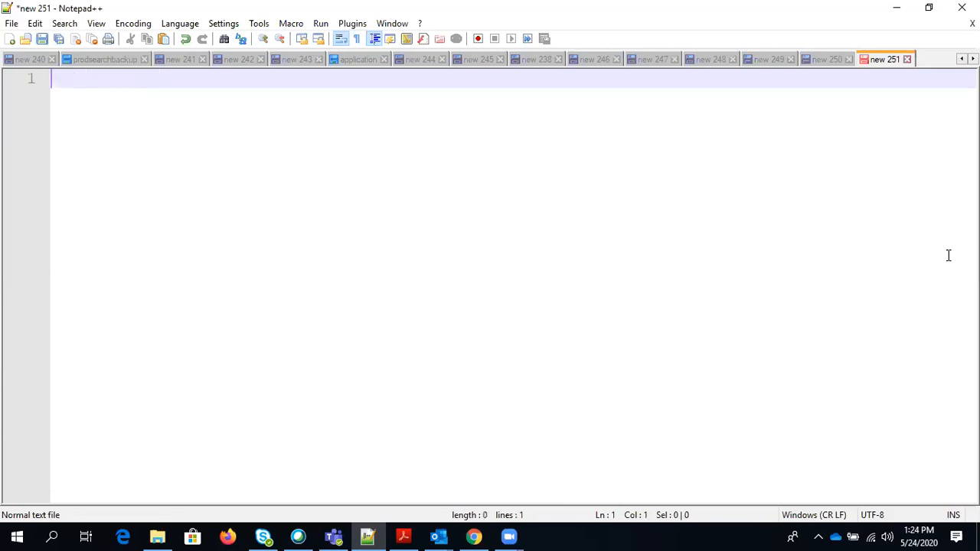
Write the line "Opportunity stage =closed Won" in the blank document and add empty lines below it.
type("Opportun")
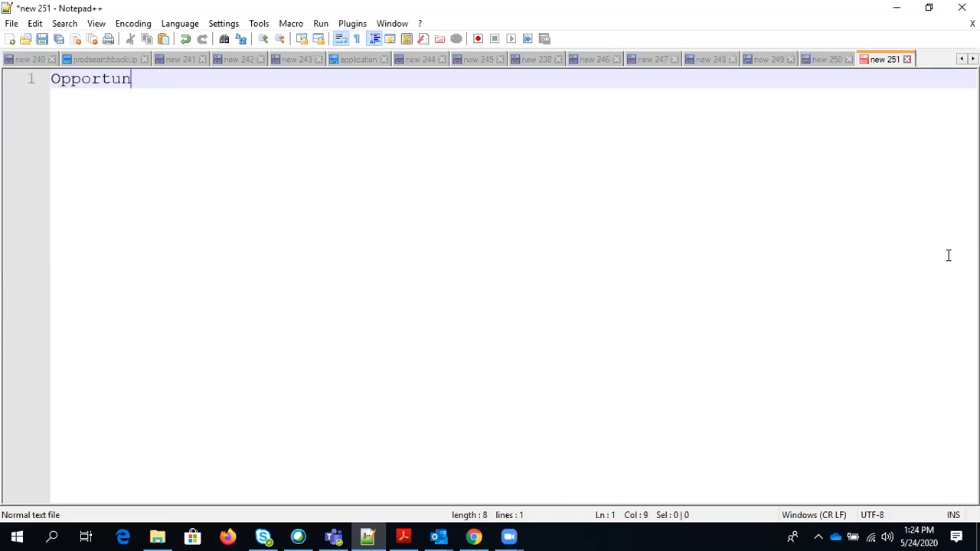
type("ity sta")
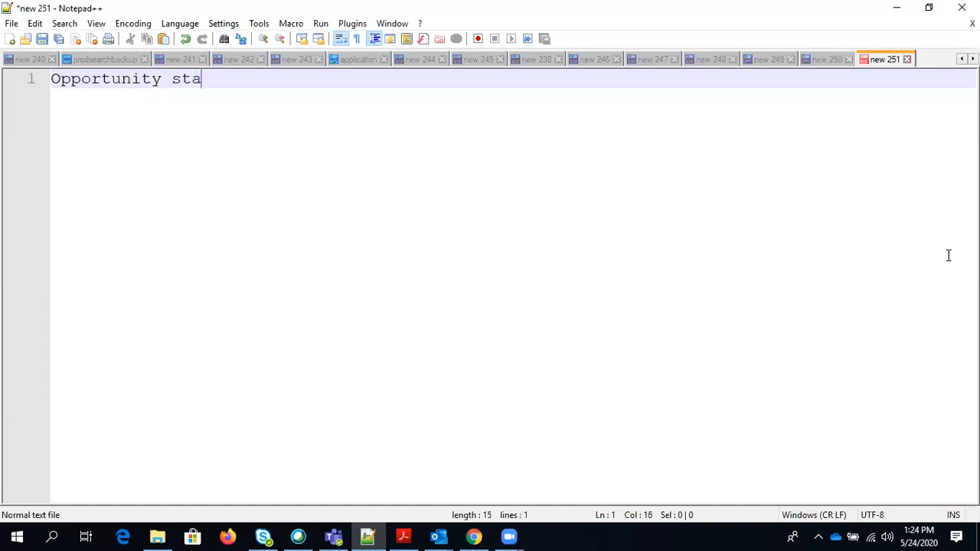
type("ge =closed Won")
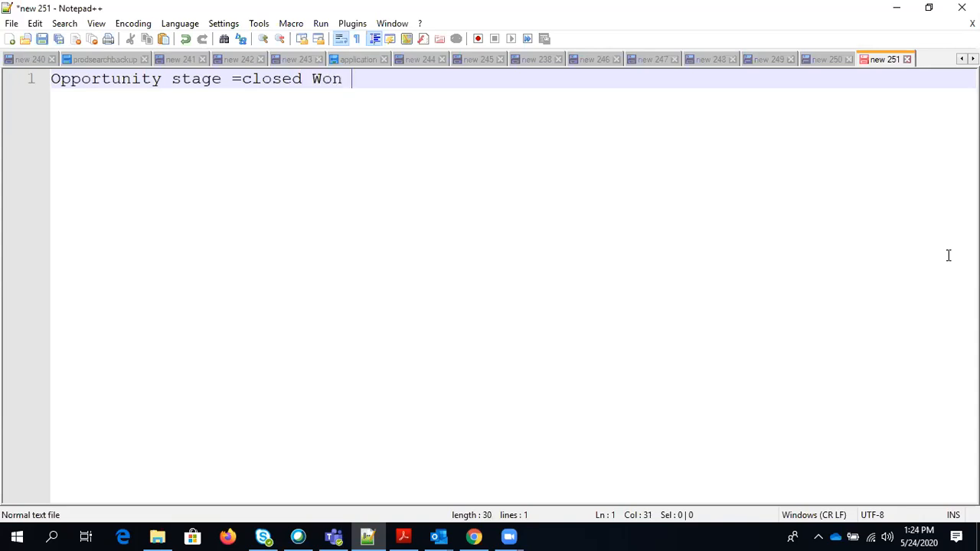
key("Return")
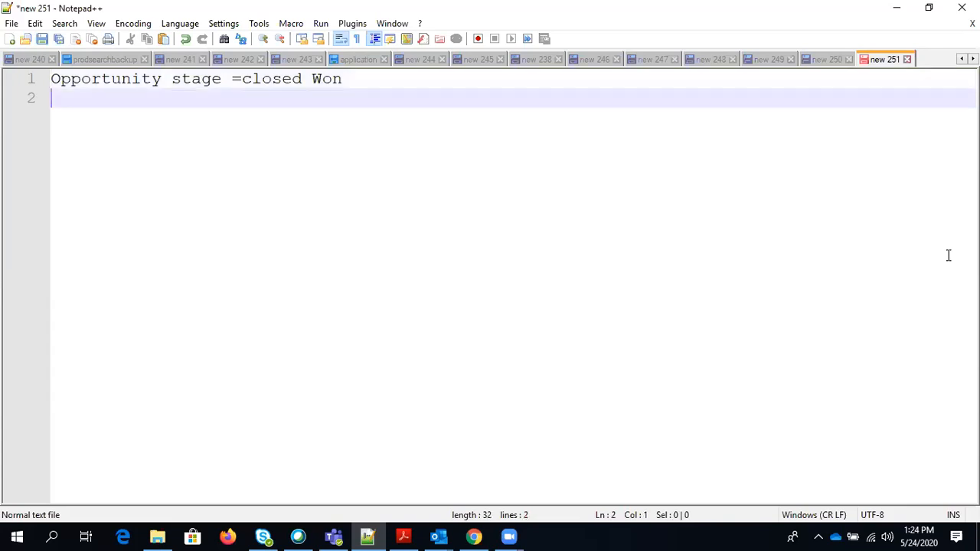
left_click(381, 81)
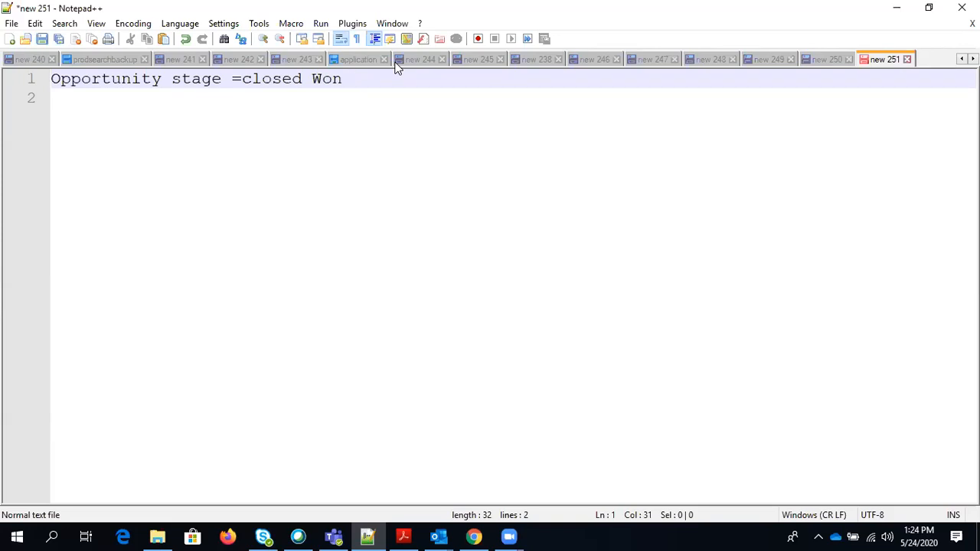
key("Left")
key("Return")
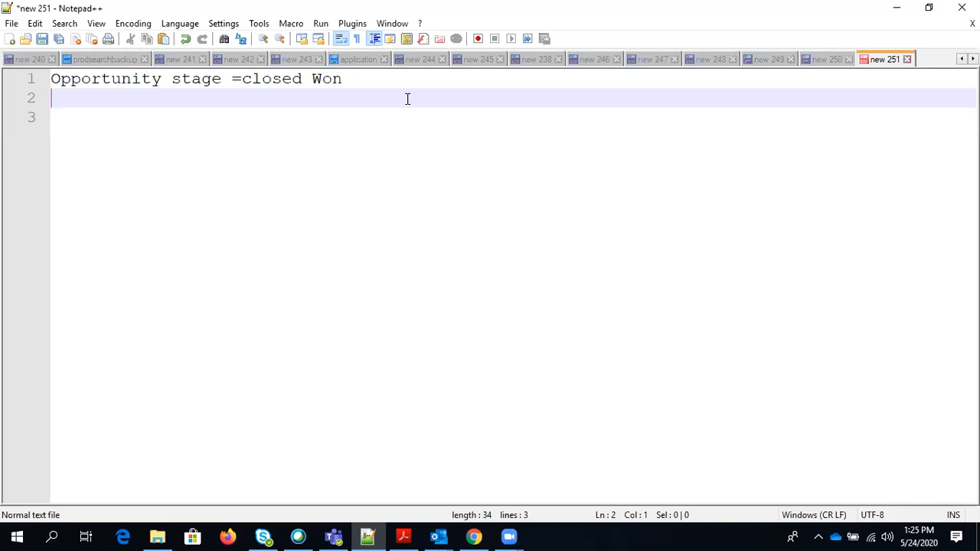
Highlight the opportunity stage line briefly, then minimize Notepad++ to return to the New Process form in Chrome.
left_click(341, 78)
key("shift+Home")
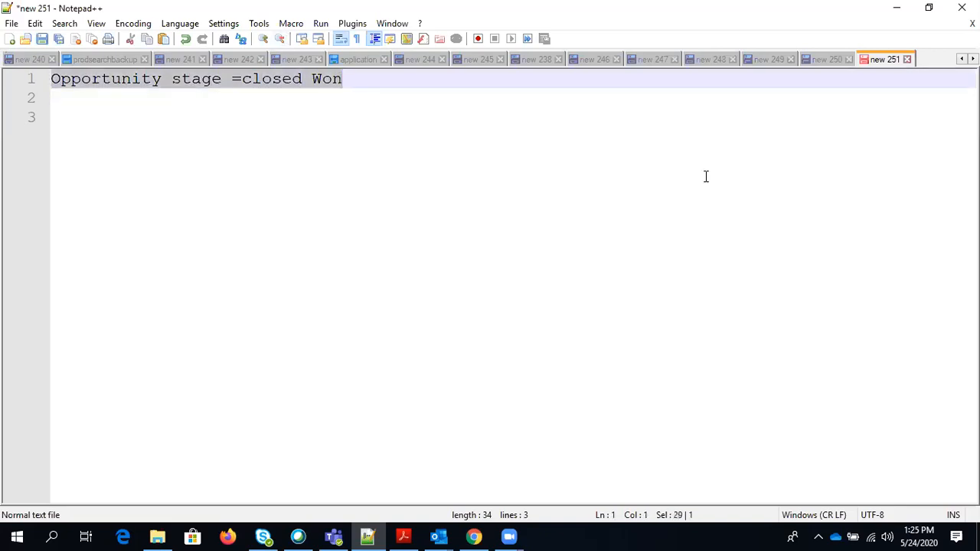
left_click(733, 147)
left_click(895, 7)
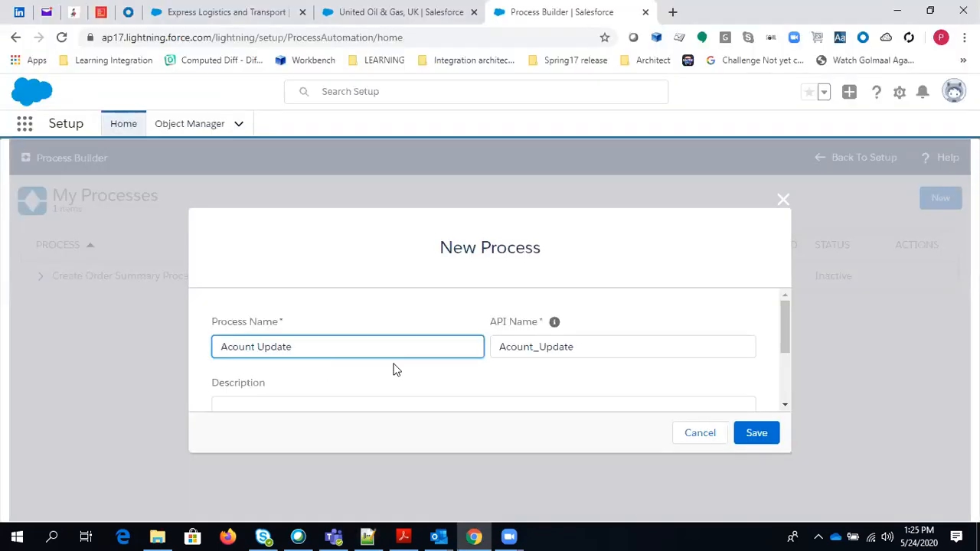
Set the process to start when "A record changes" and save the new process.
scroll(563, 361, "down", 1)
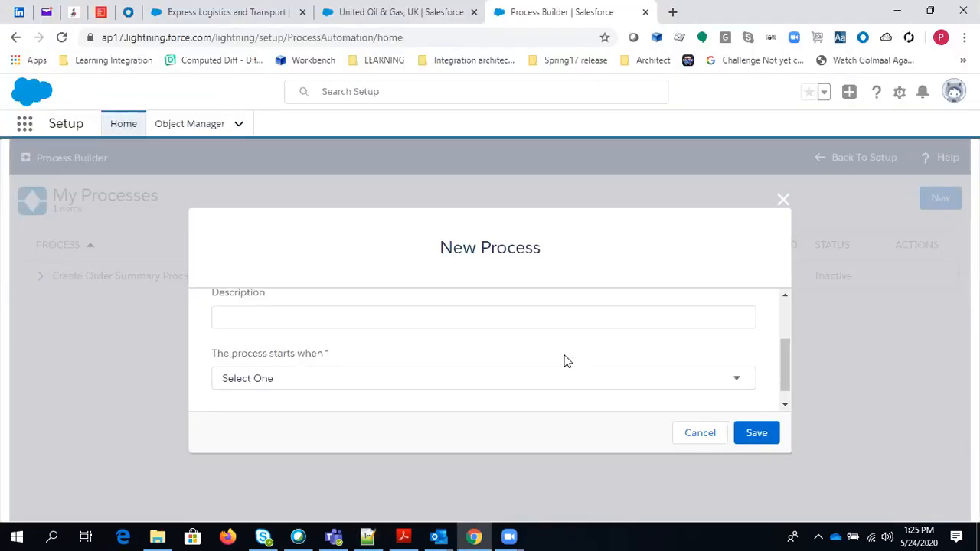
scroll(558, 357, "down", 1)
scroll(548, 361, "up", 2)
scroll(539, 367, "down", 1)
scroll(537, 369, "down", 1)
left_click(303, 361)
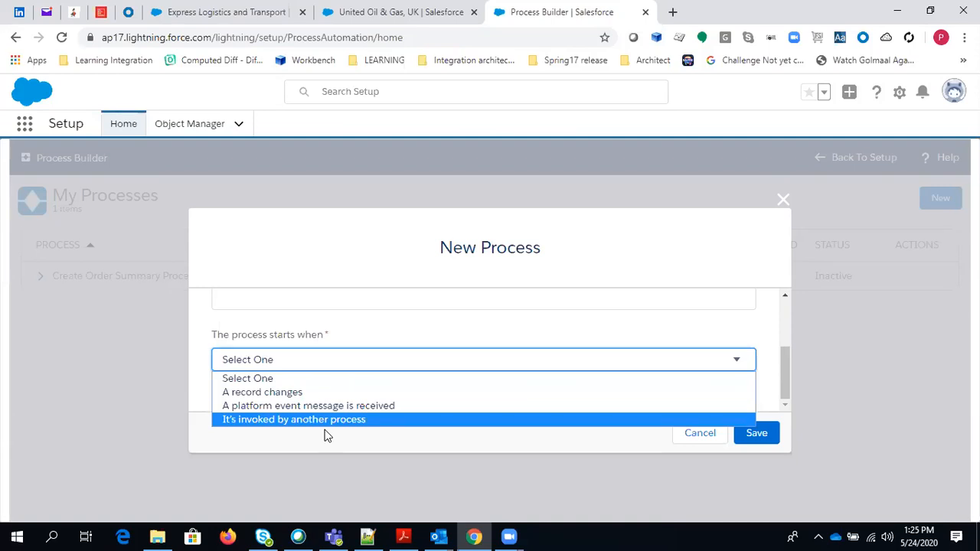
left_click(293, 392)
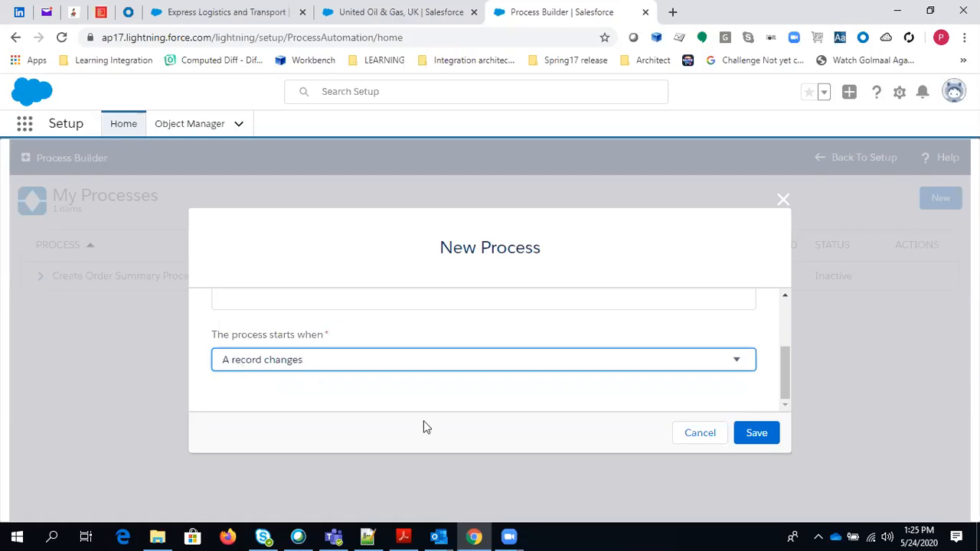
scroll(509, 379, "up", 3)
scroll(551, 364, "down", 3)
scroll(330, 365, "up", 5)
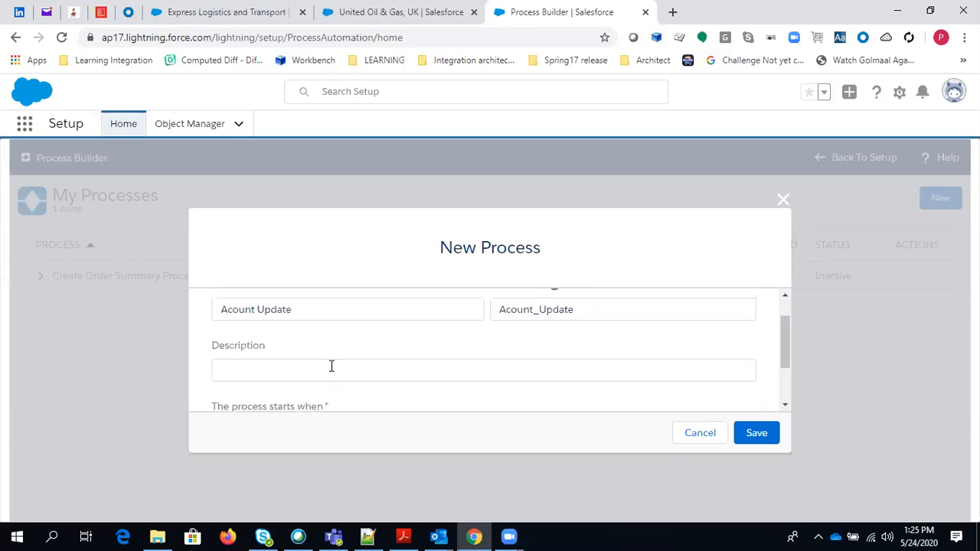
left_click(769, 437)
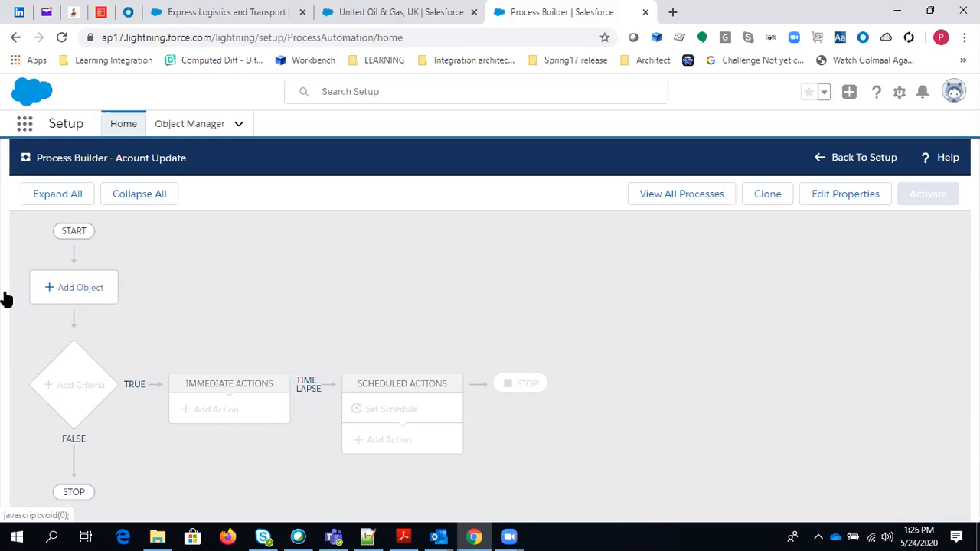
Set the process object to Opportunity, starting when a record is created or edited, review the advanced recursion option and save.
left_click(82, 291)
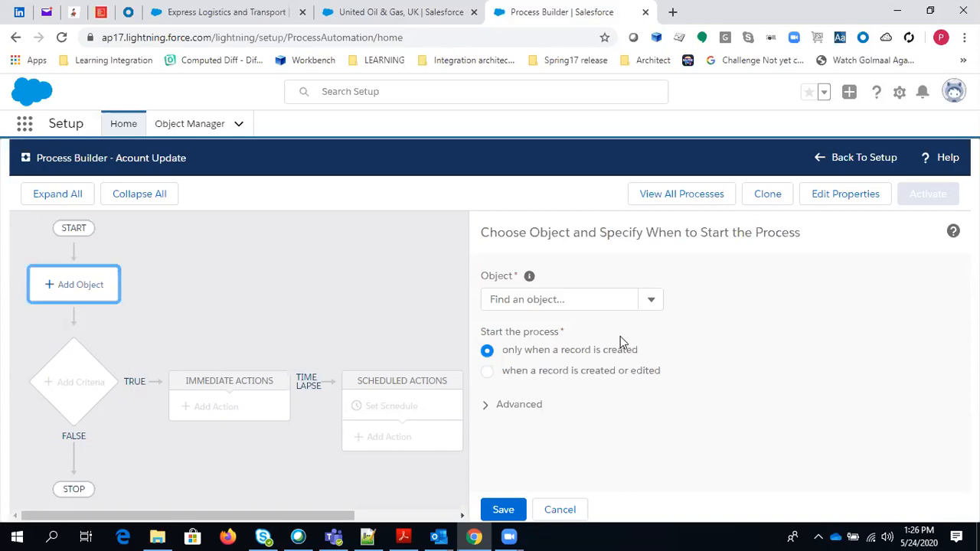
left_click(596, 300)
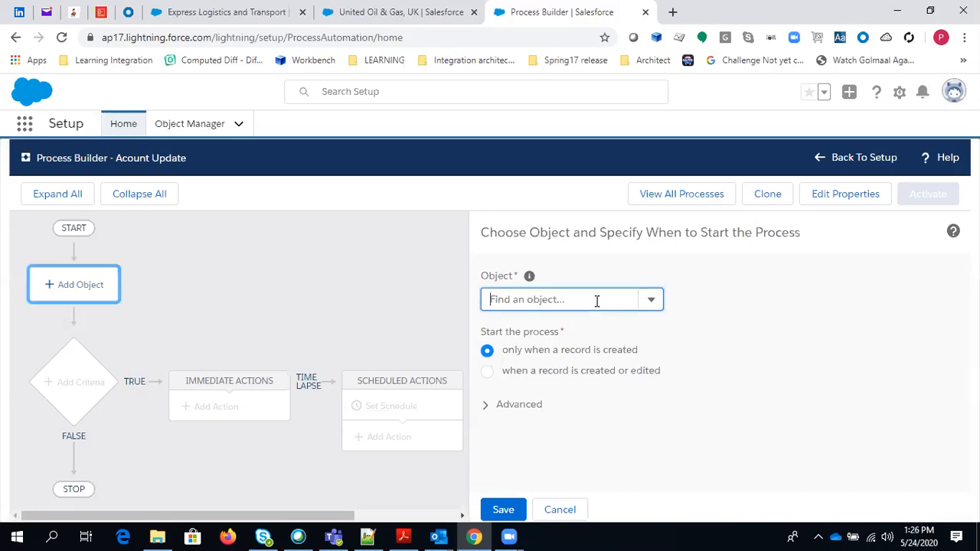
type("opp")
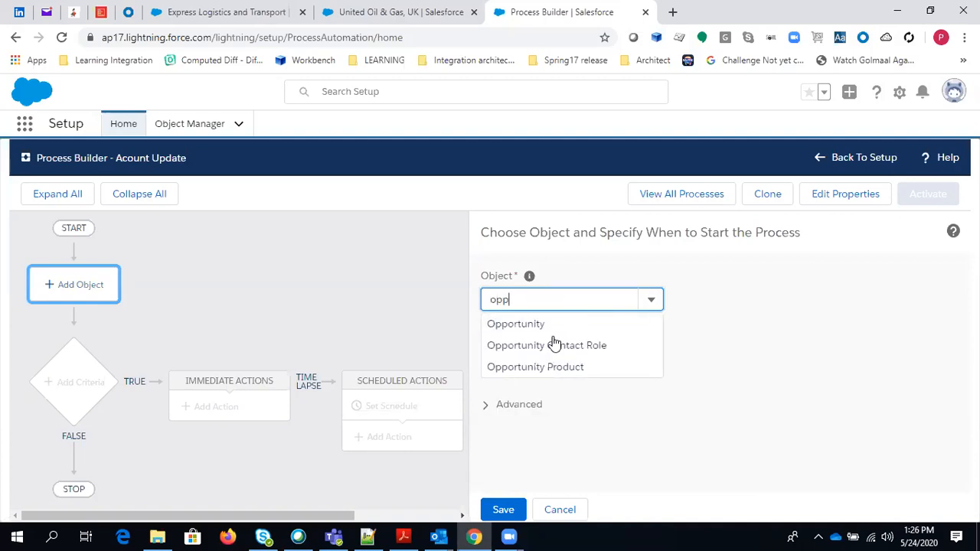
left_click(556, 327)
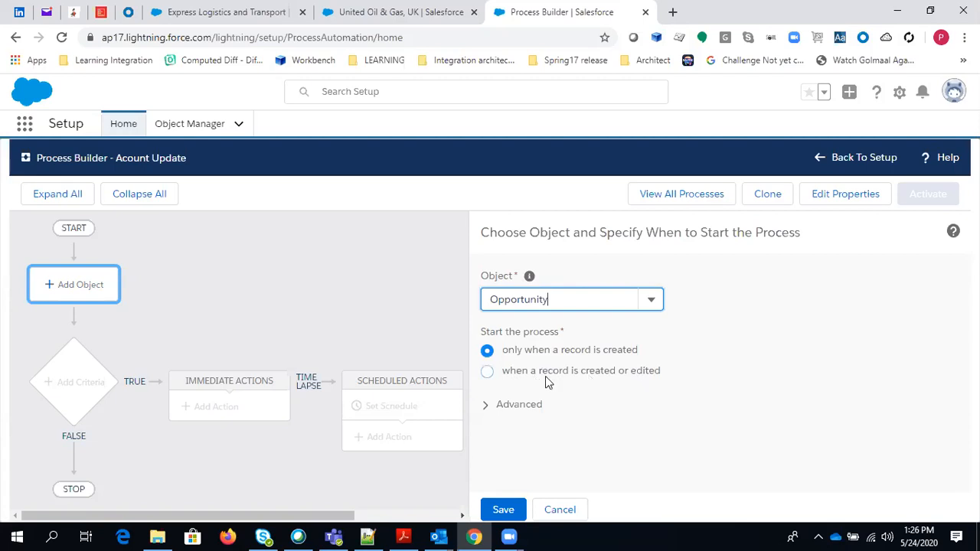
left_click(488, 372)
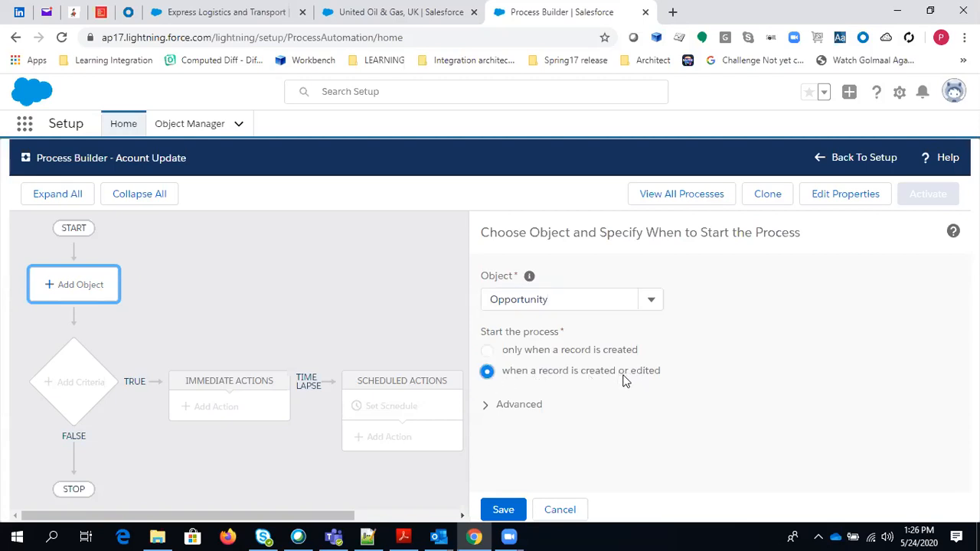
left_click(514, 404)
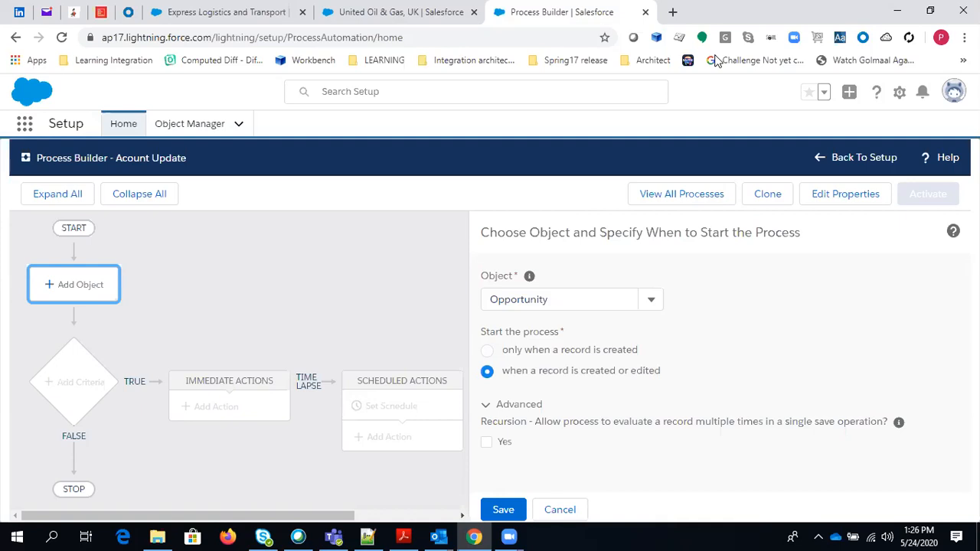
scroll(741, 457, "down", 1)
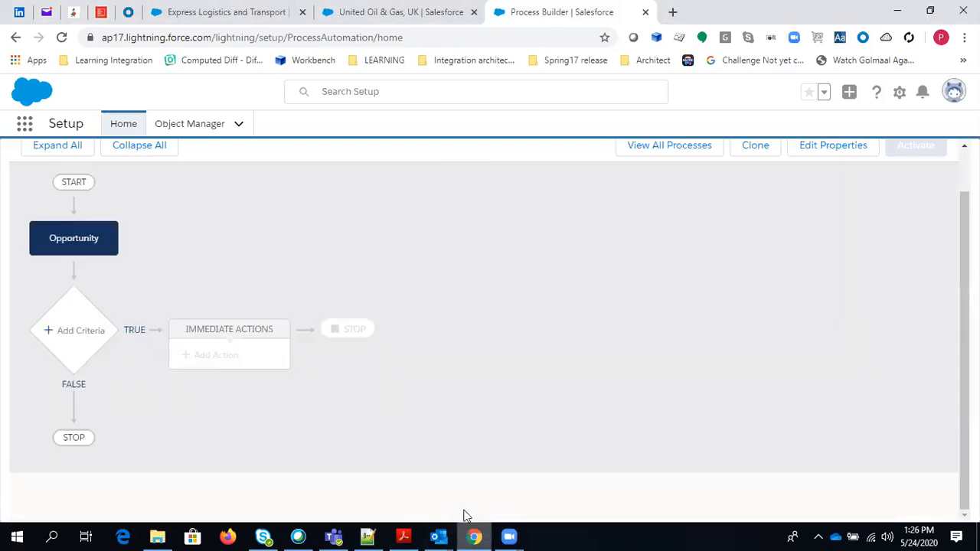
Add a criteria node to the process and name it "check opp stage".
left_click(77, 339)
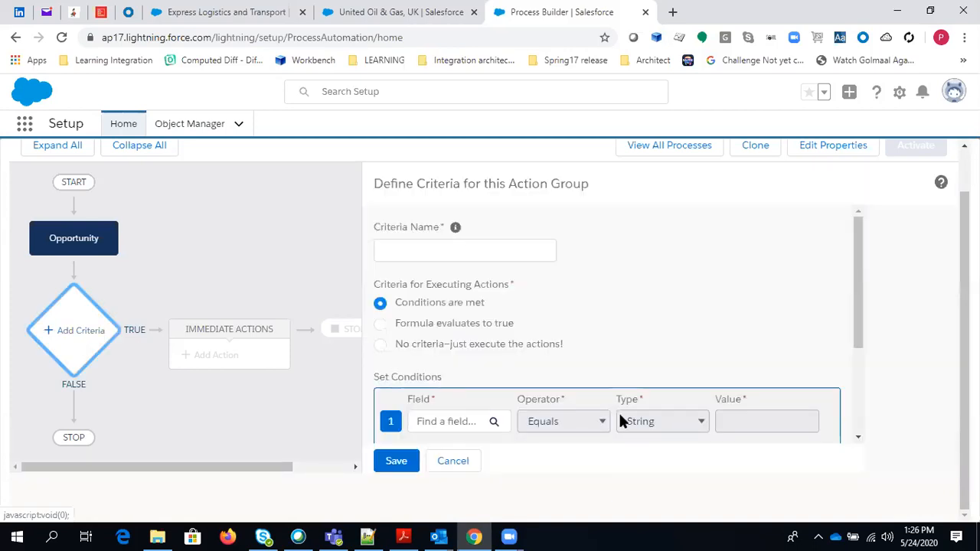
left_click(447, 246)
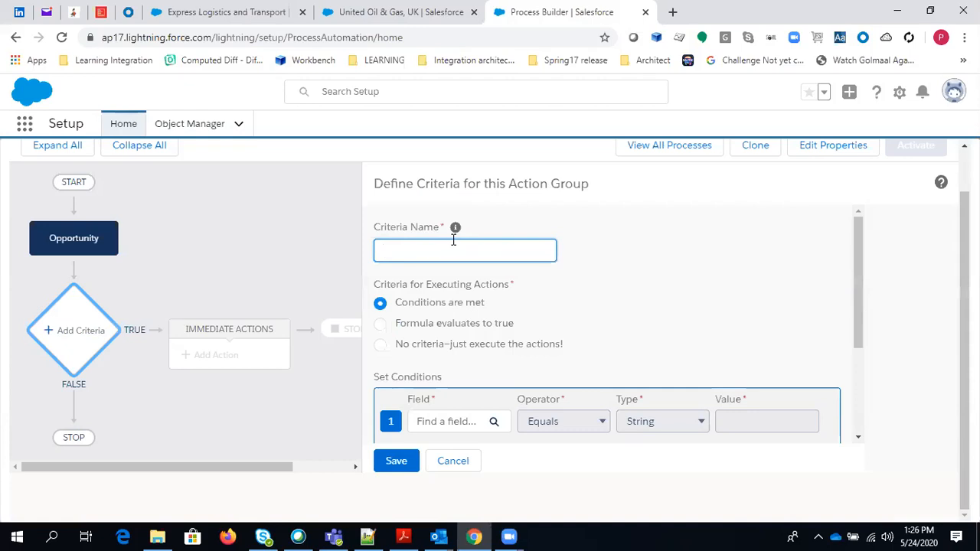
type("check opp stage")
left_click(634, 321)
Define the first criteria condition so that the Opportunity Stage field equals the picklist value Closed Won.
scroll(455, 385, "down", 1)
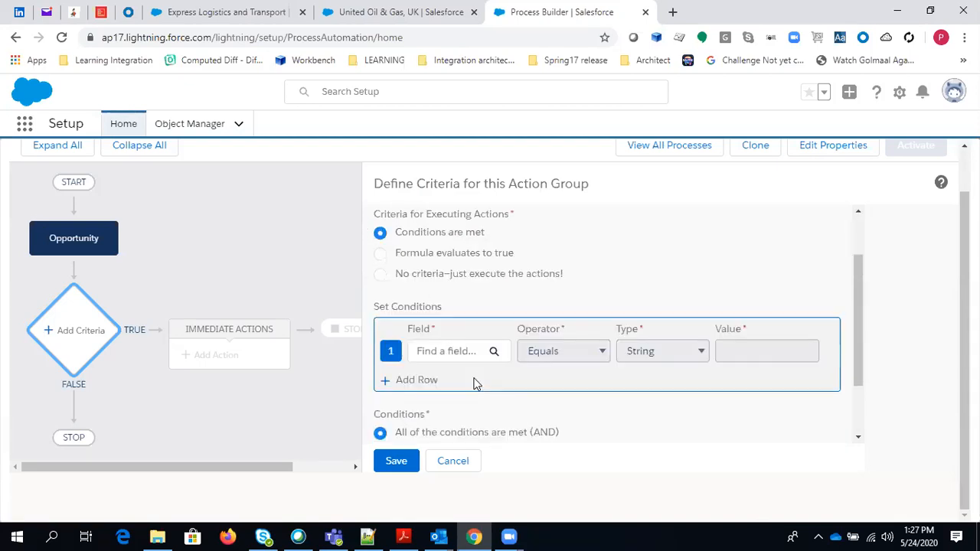
scroll(454, 283, "down", 1)
left_click(459, 282)
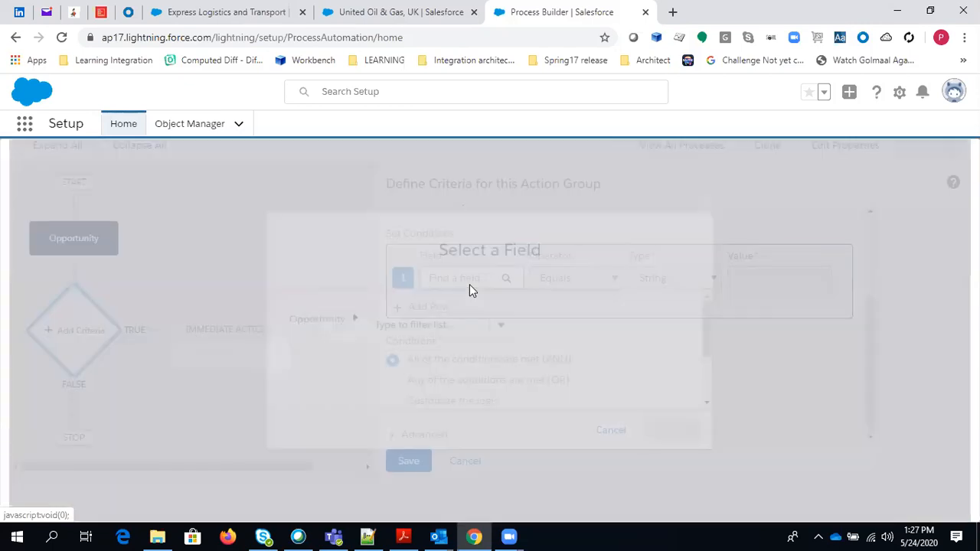
type("stage")
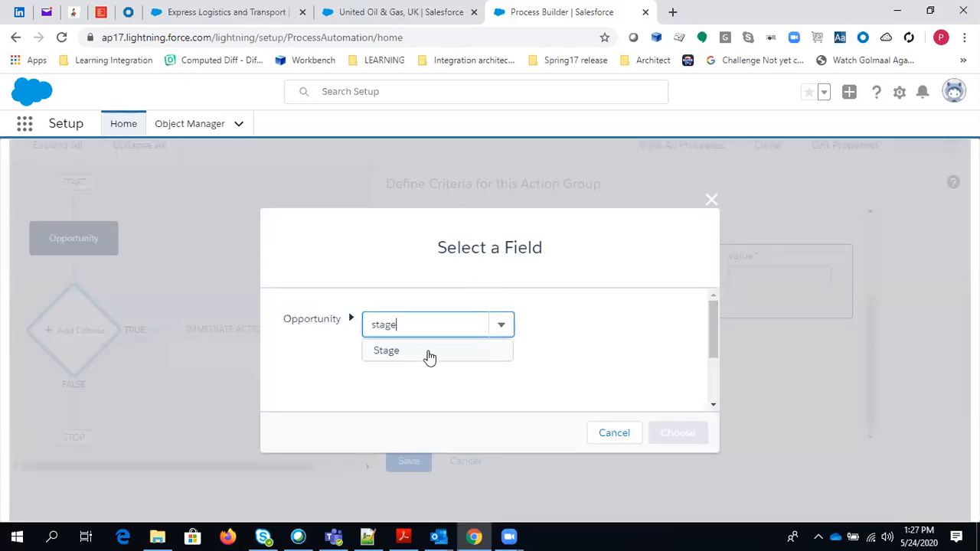
left_click(427, 353)
scroll(640, 351, "down", 2)
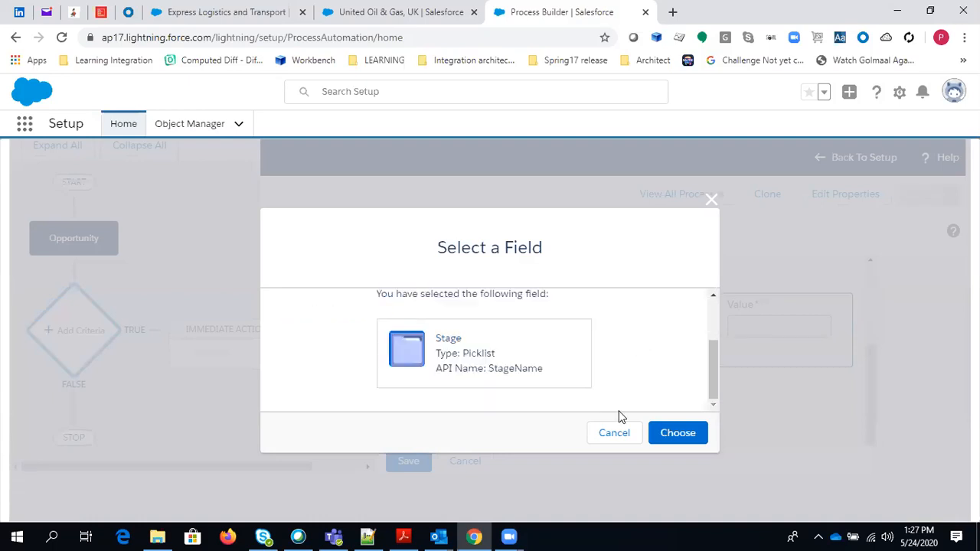
left_click(691, 428)
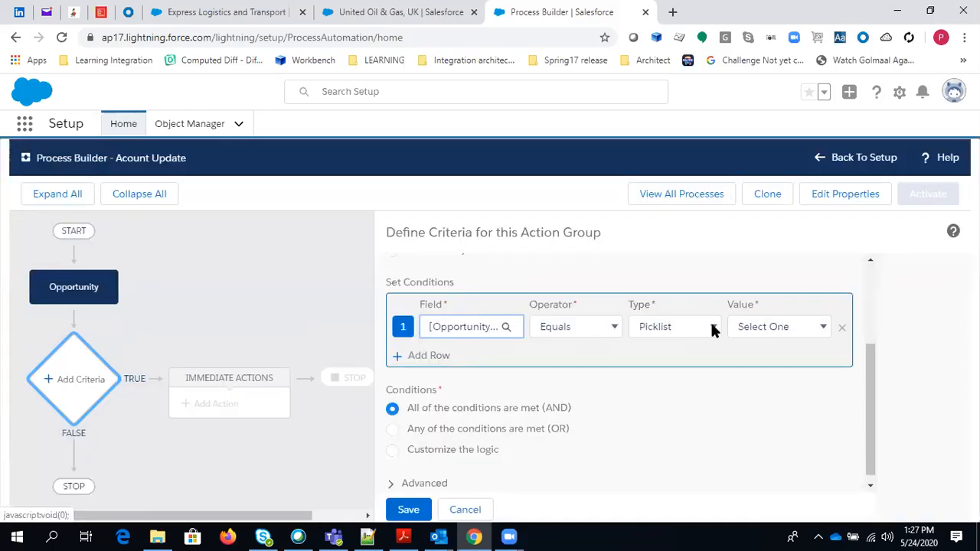
left_click(813, 329)
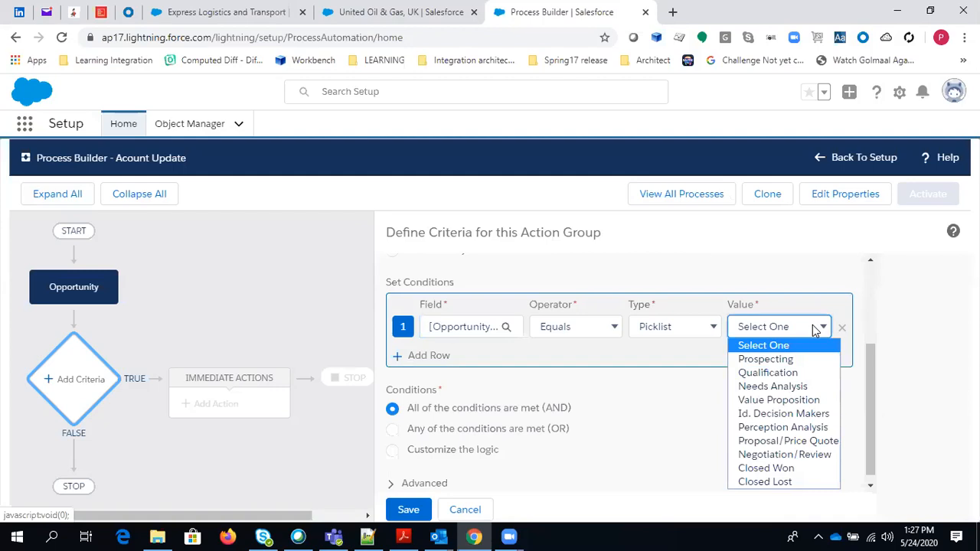
left_click(782, 468)
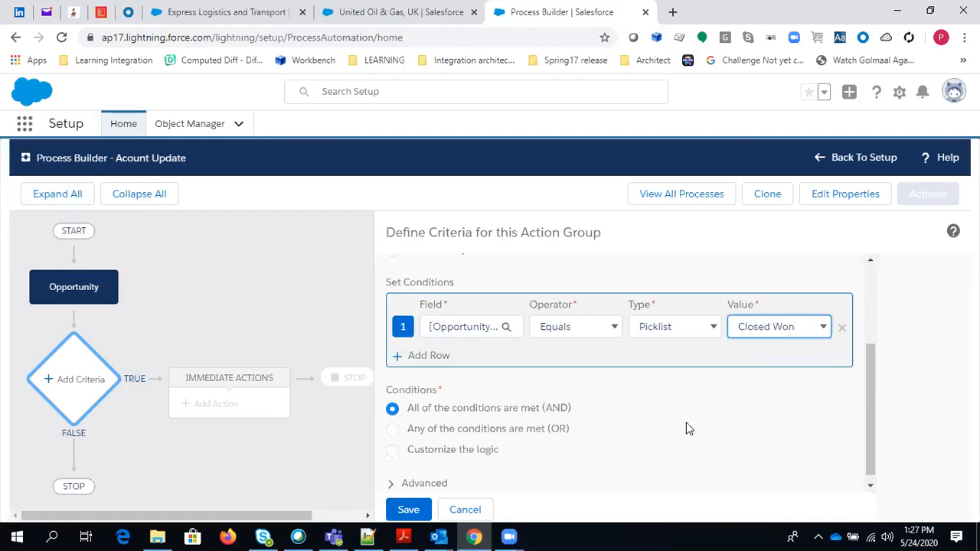
Add a second condition requiring the Opportunity Amount field to be greater than 50000.
scroll(482, 402, "down", 1)
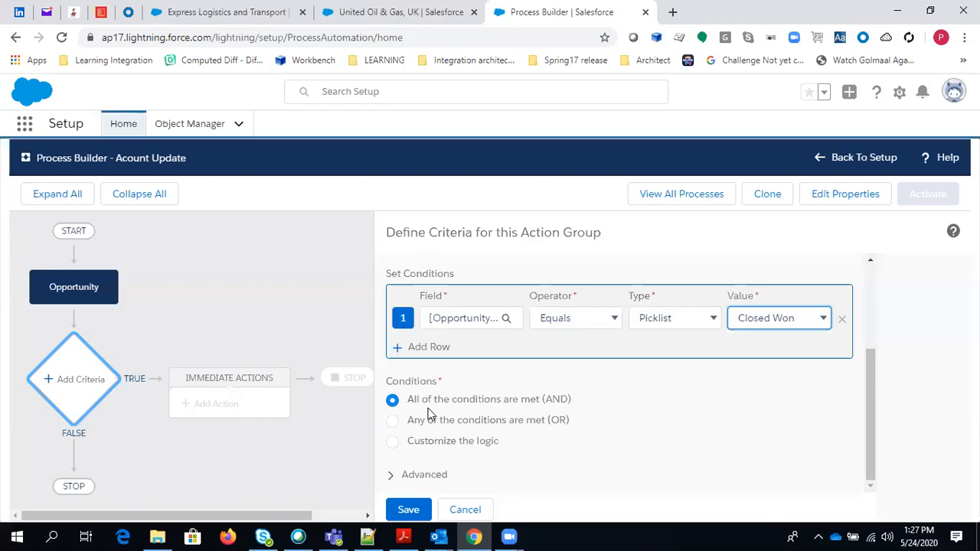
left_click(433, 349)
left_click(469, 347)
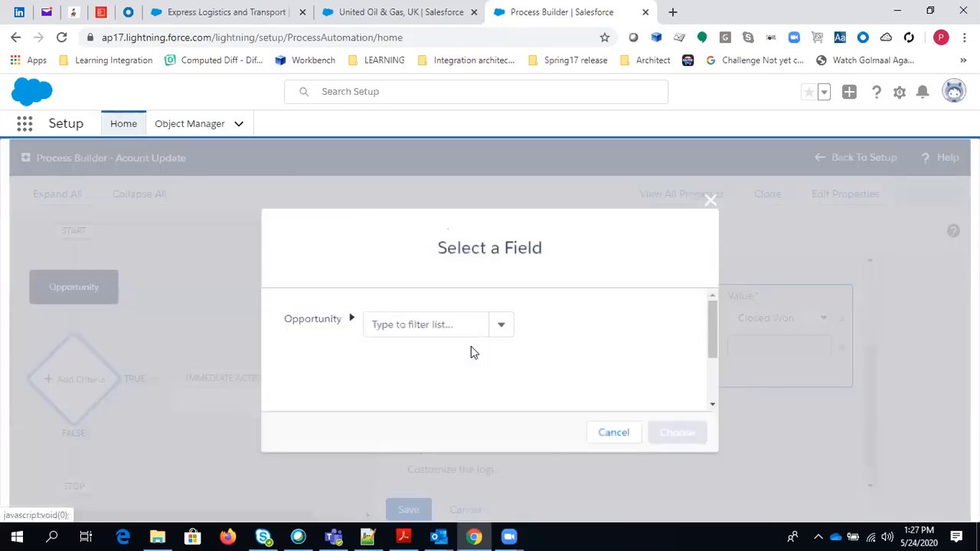
type("amount")
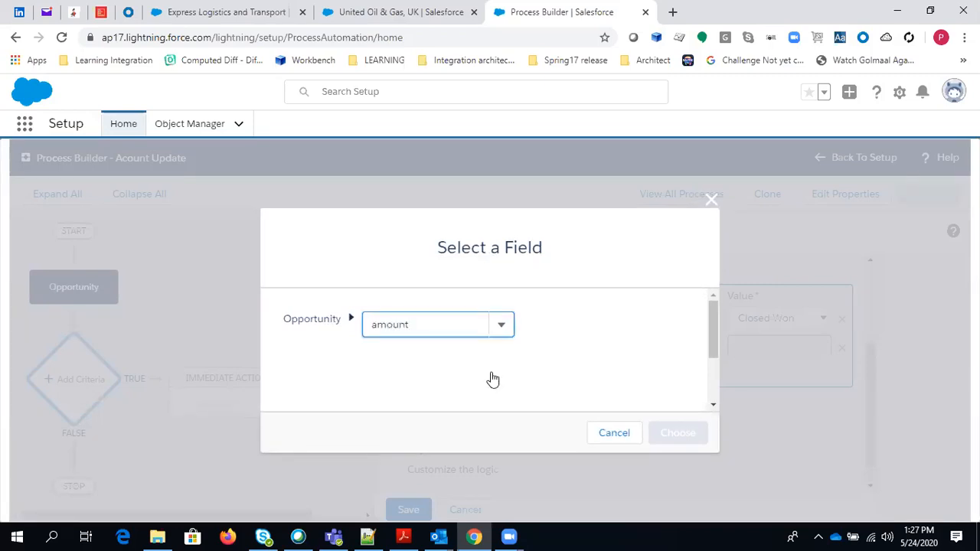
left_click(405, 355)
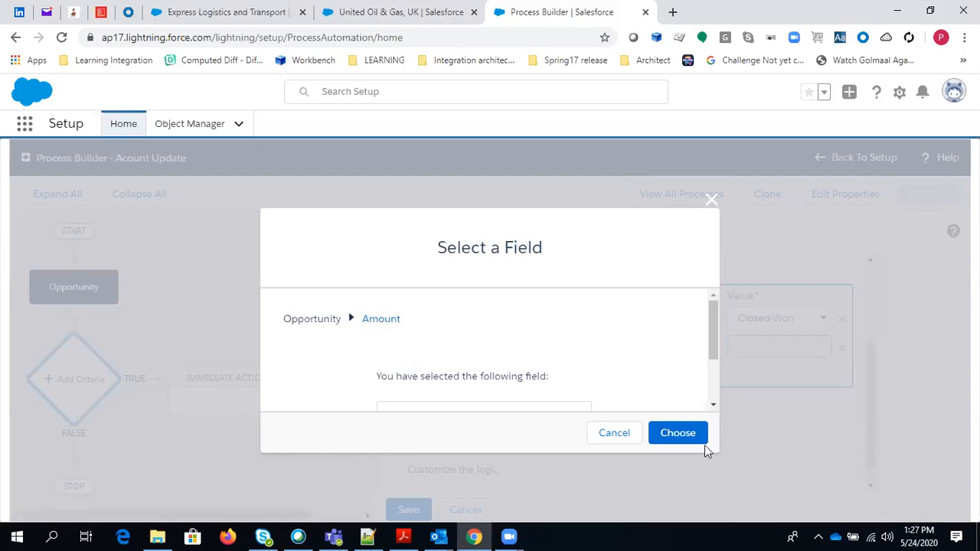
left_click(686, 433)
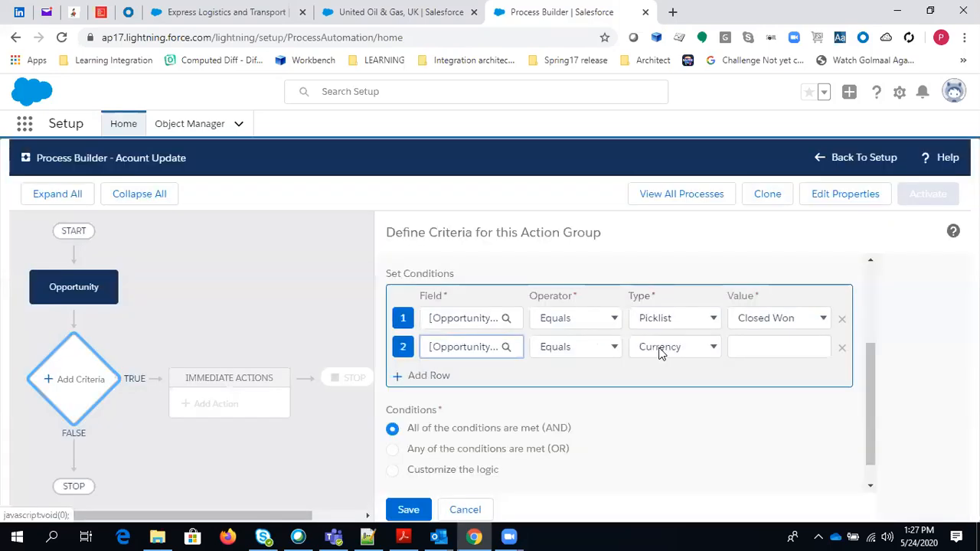
left_click(613, 353)
left_click(605, 393)
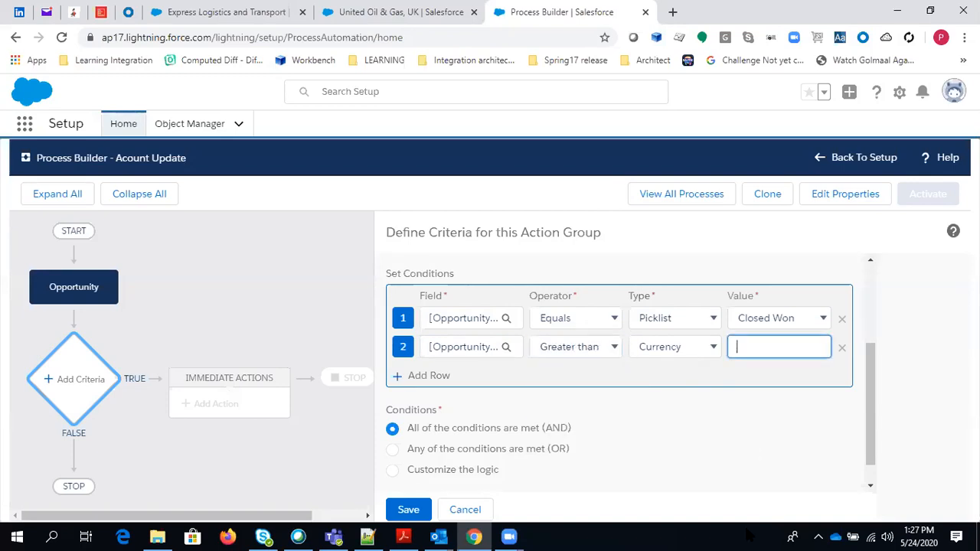
type("50000")
Review the criteria's advanced option, keep "All of the conditions are met (AND)" and save the criteria.
scroll(432, 434, "down", 1)
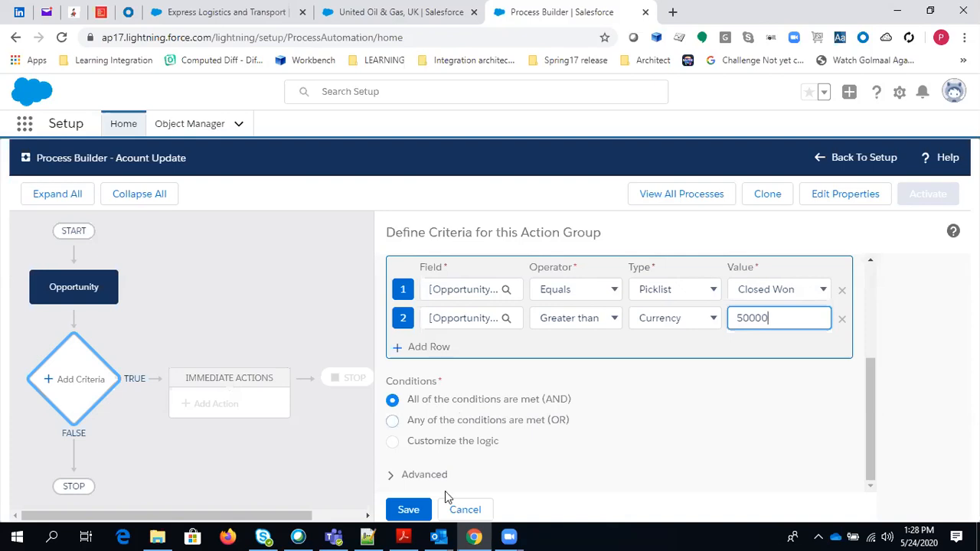
left_click(515, 429)
left_click(392, 475)
scroll(614, 439, "down", 1)
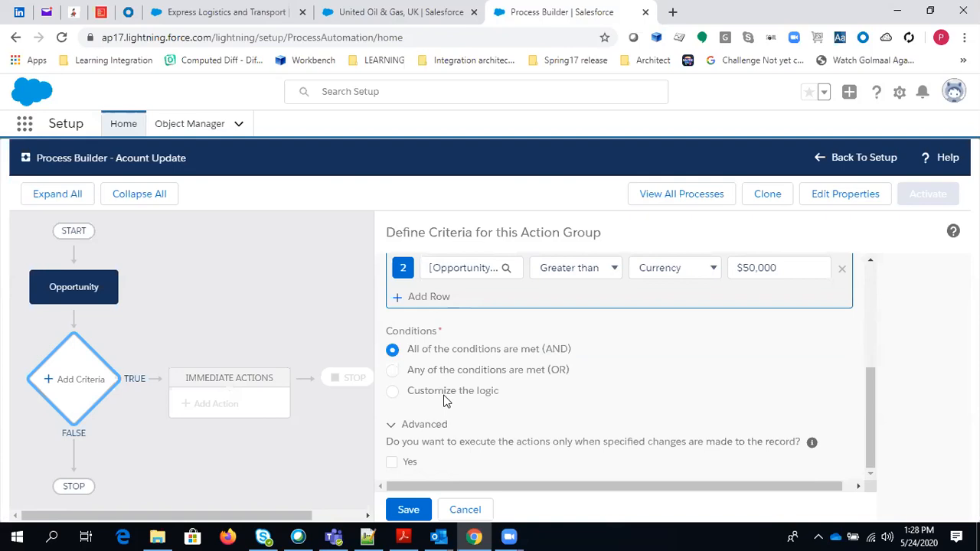
left_click(391, 425)
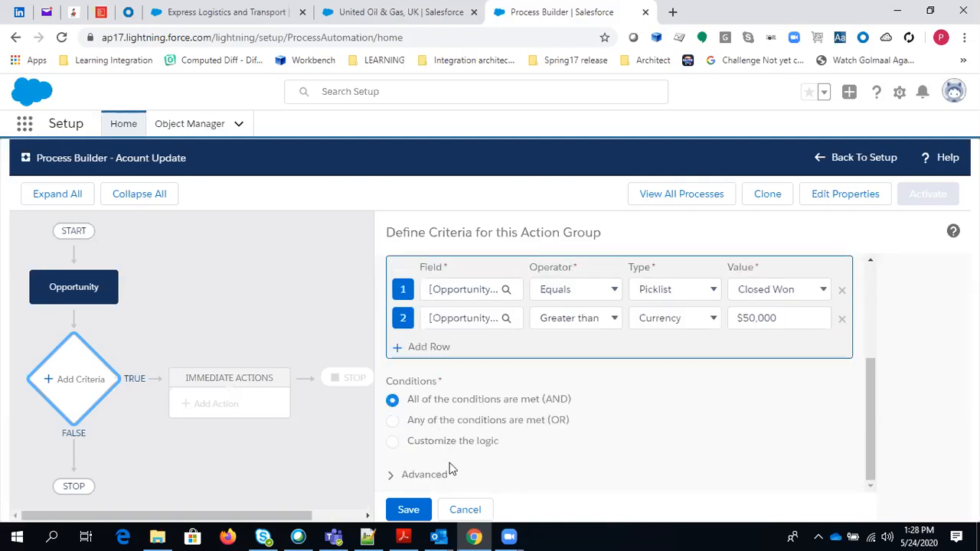
left_click(410, 511)
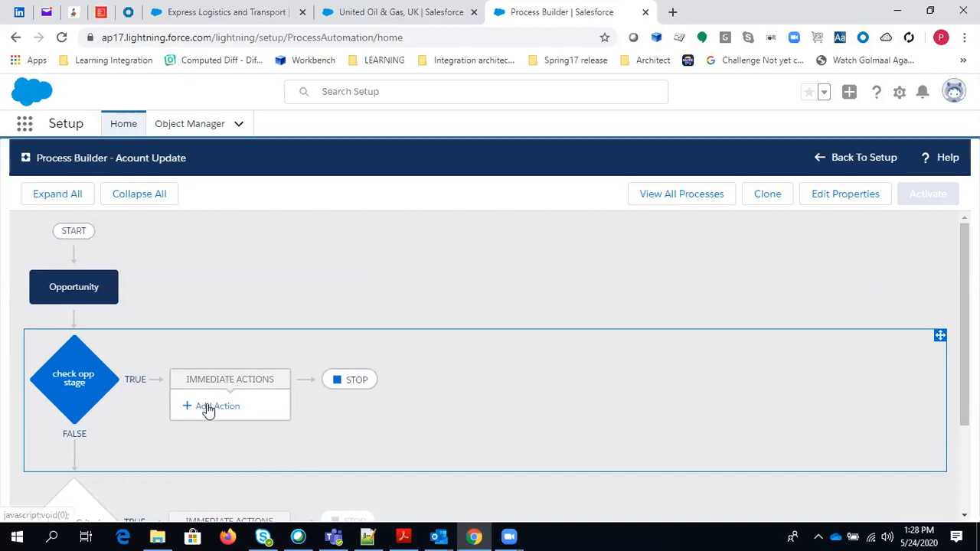
Add an immediate action of type Update Records to the "check opp stage" criteria and name it "update account".
left_click(212, 409)
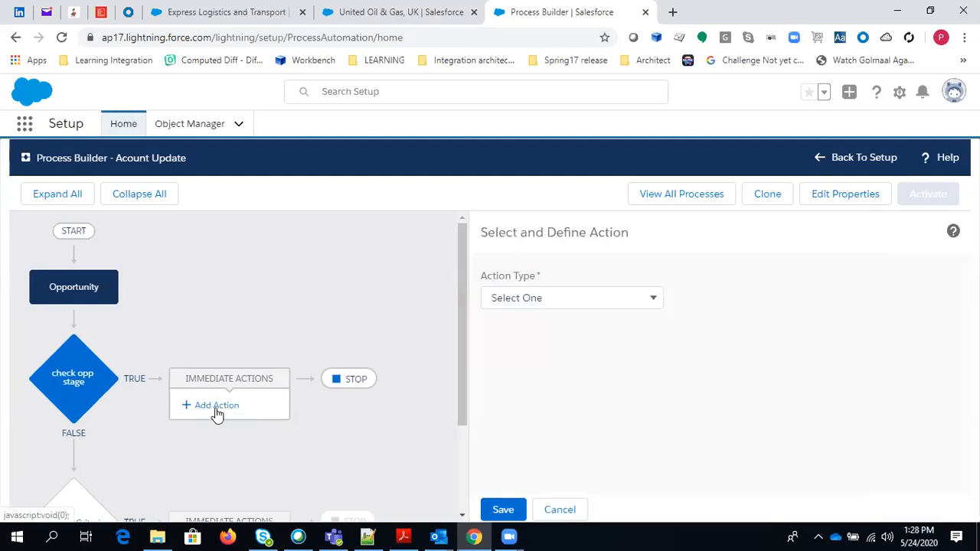
left_click(641, 302)
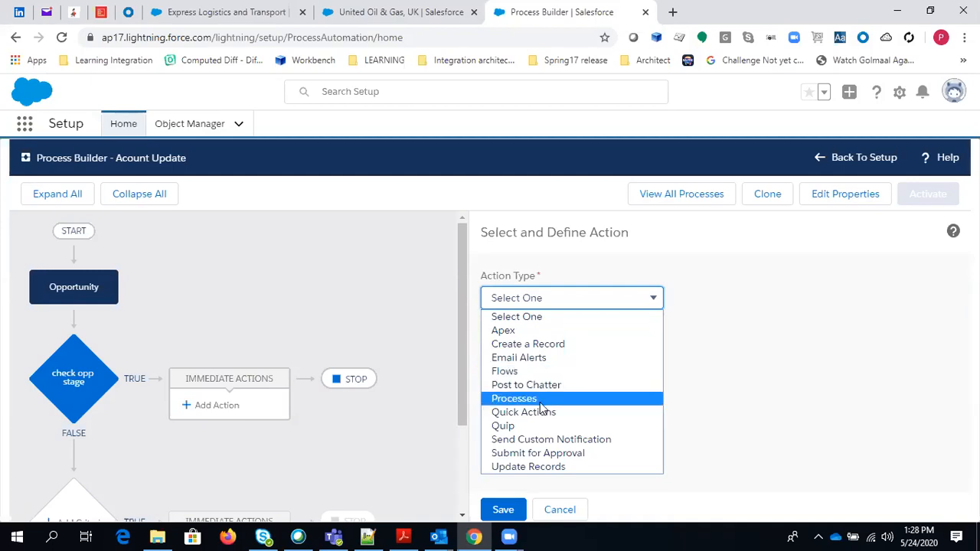
left_click(571, 466)
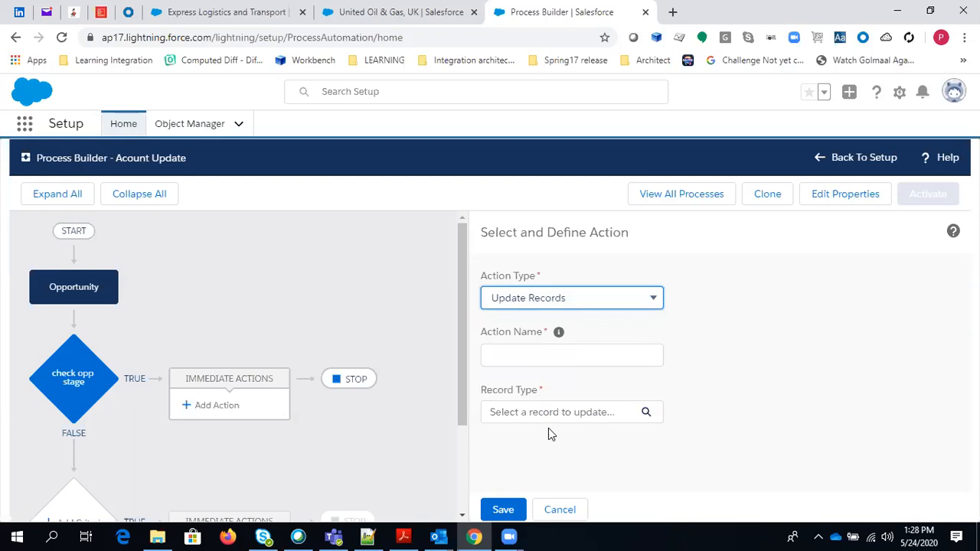
left_click(541, 354)
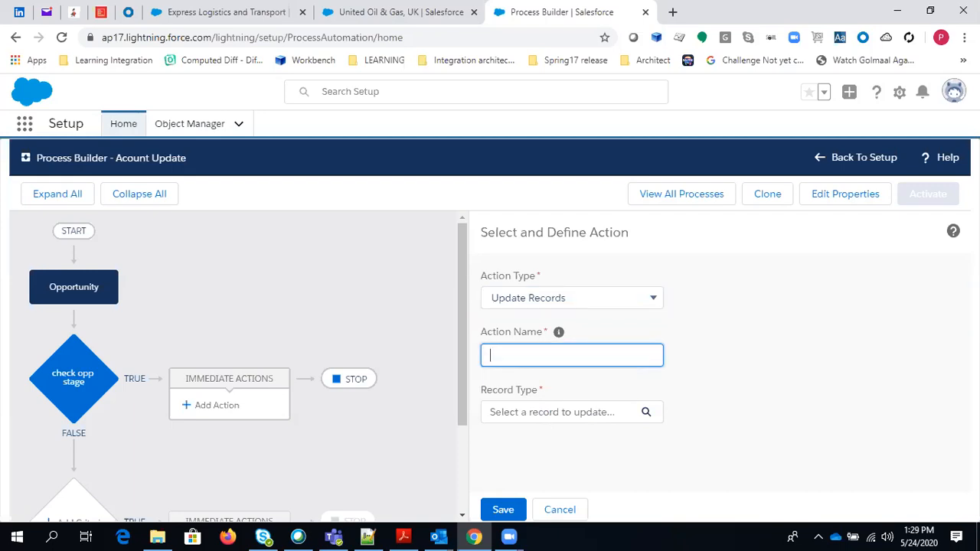
type("u")
mouse_move(557, 333)
type("pdate account")
Choose to update a record related to the Opportunity and expand the Account ID relationship.
left_click(579, 410)
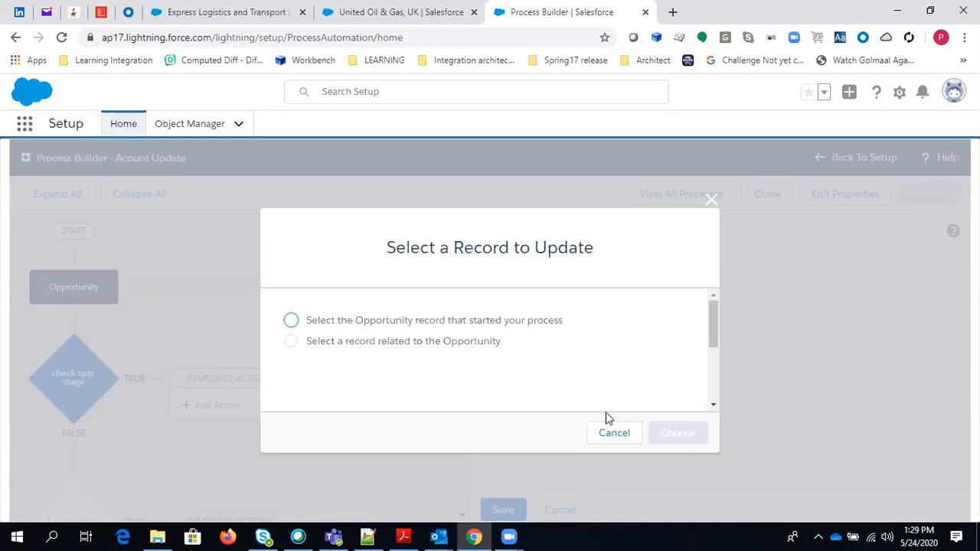
left_click(295, 346)
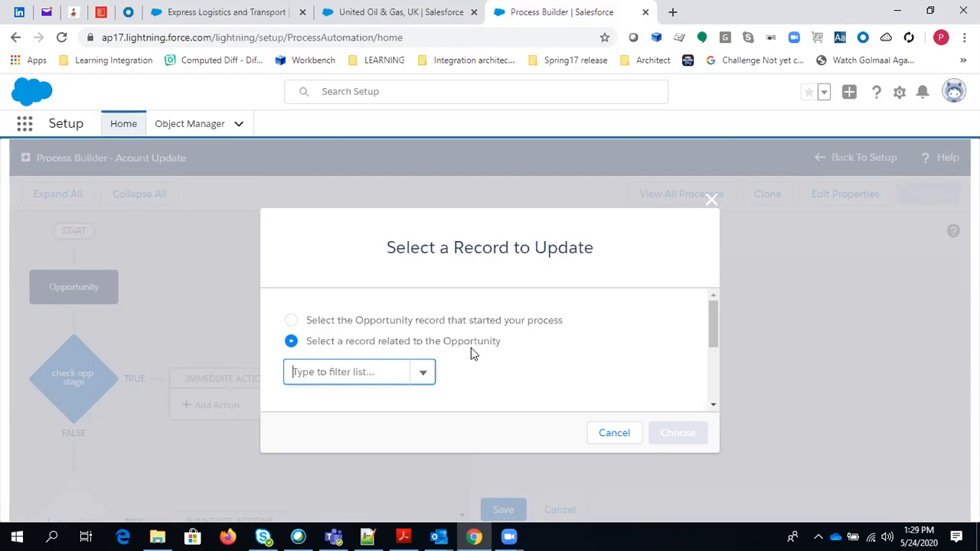
left_click(423, 375)
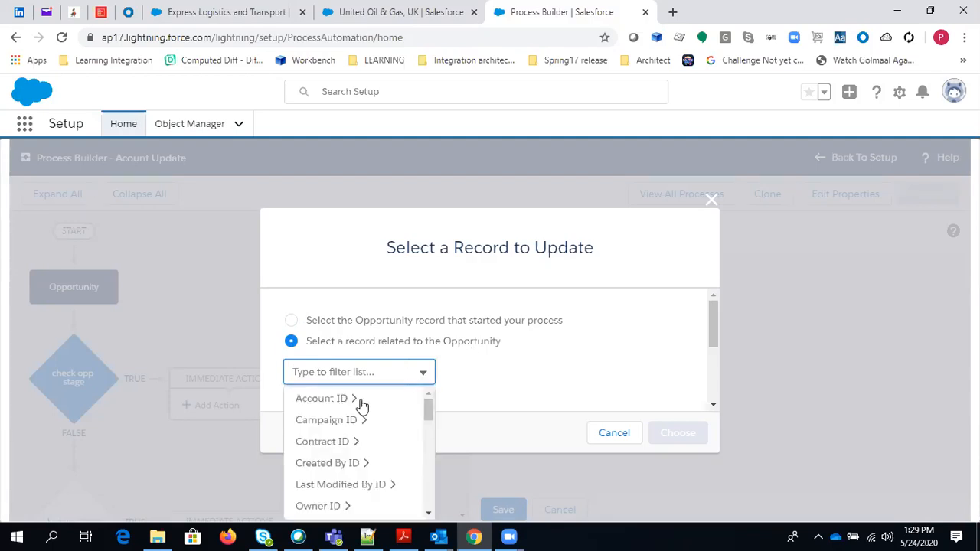
scroll(366, 419, "down", 3)
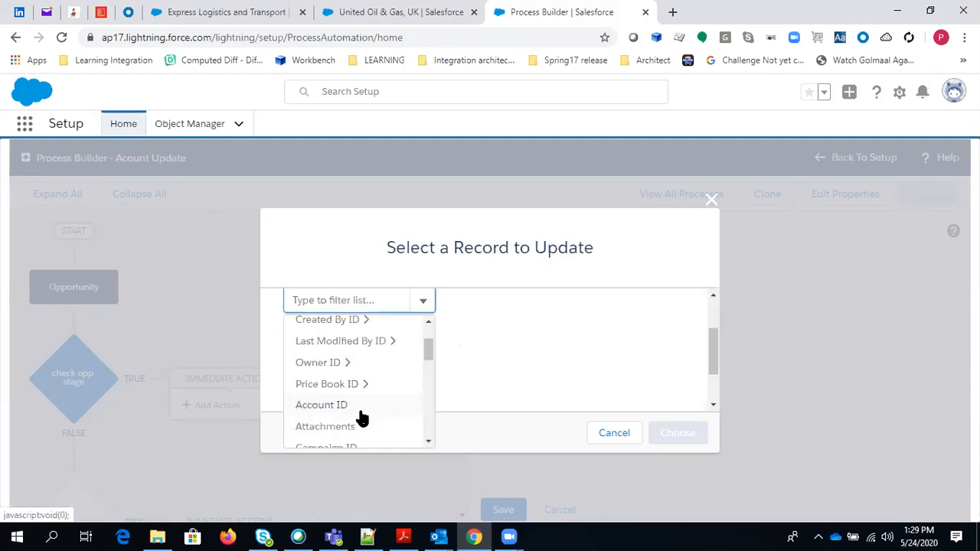
left_click_drag(430, 366, 426, 325)
left_click(343, 332)
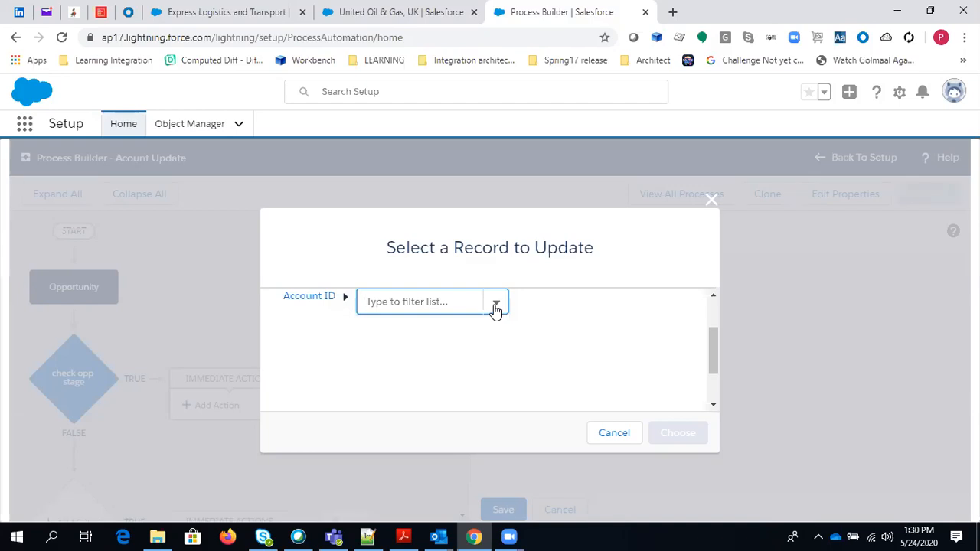
Search the list under Account ID for "rat" and clear the filter.
left_click(389, 293)
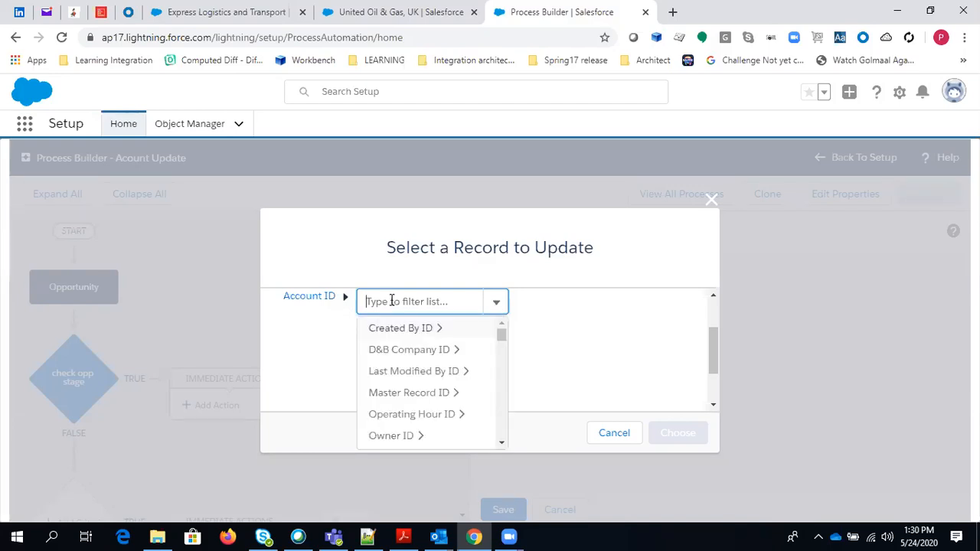
type("rat")
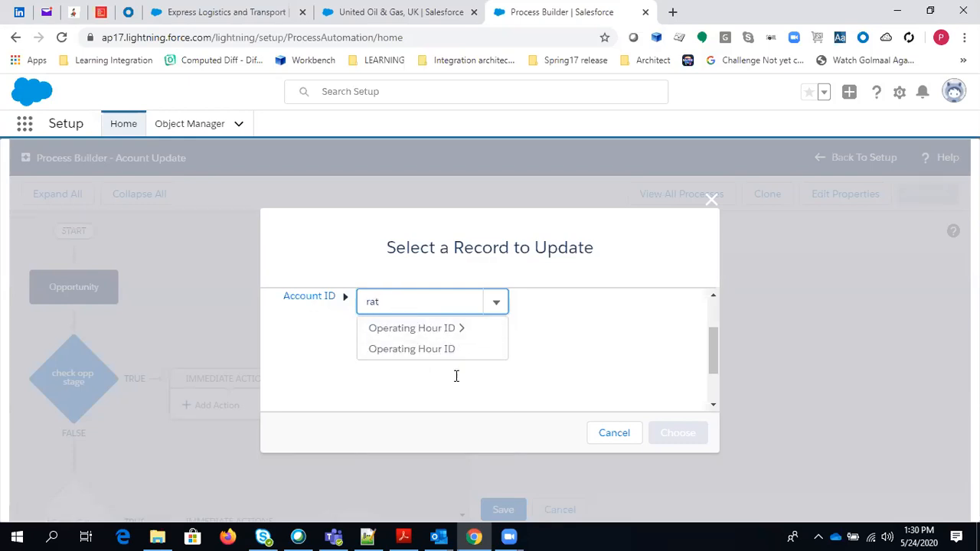
scroll(456, 376, "up", 1)
key("BackSpace")
key("BackSpace")
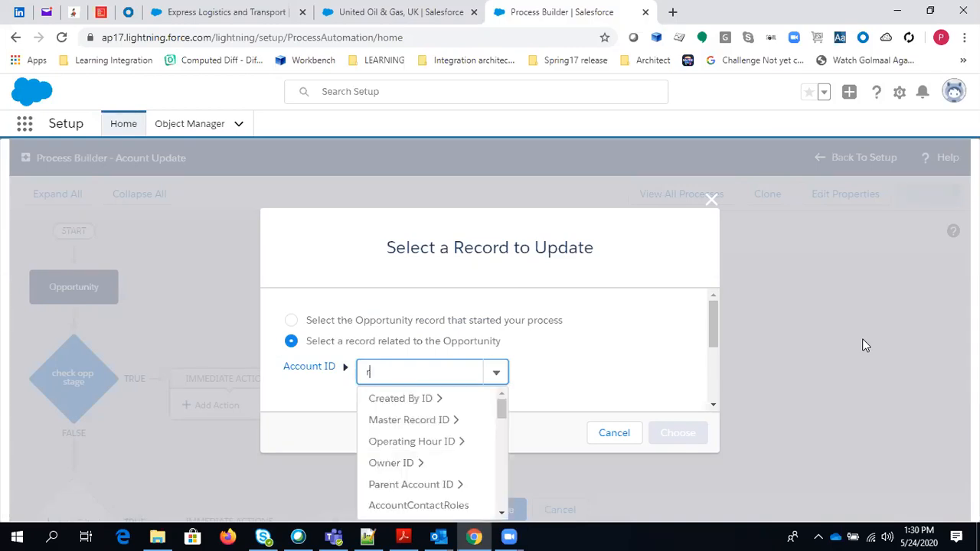
key("BackSpace")
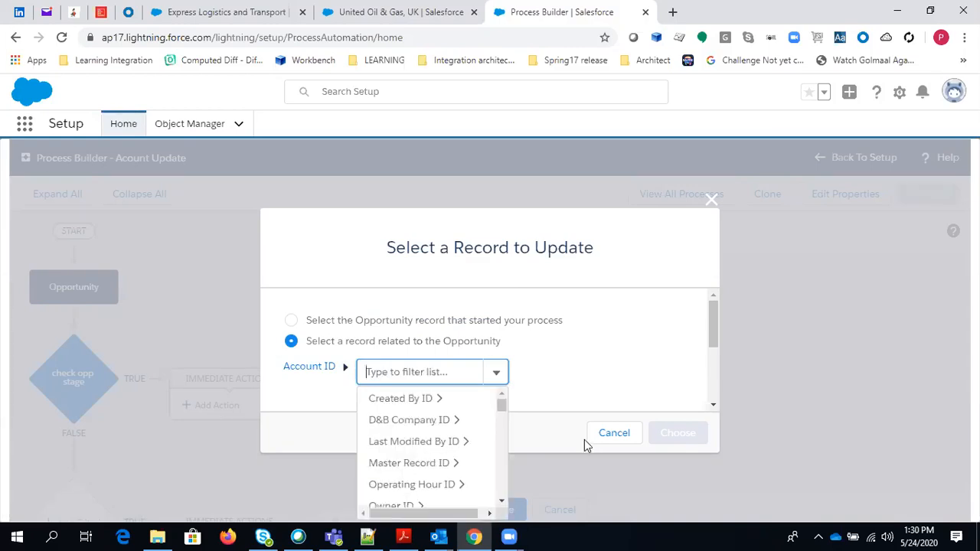
Examine the relationships and fields listed under Account ID for the record to update.
left_click_drag(716, 321, 547, 373)
scroll(540, 367, "up", 1)
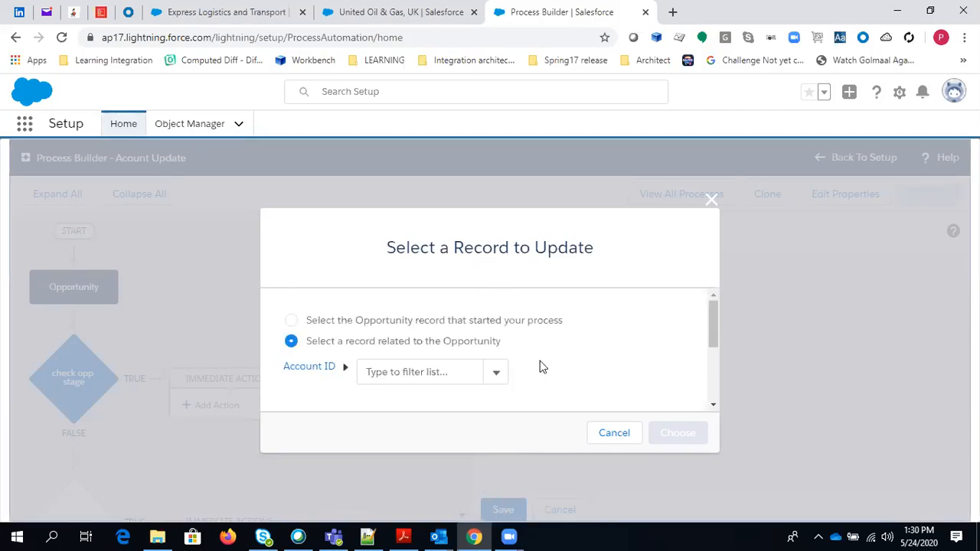
left_click(497, 376)
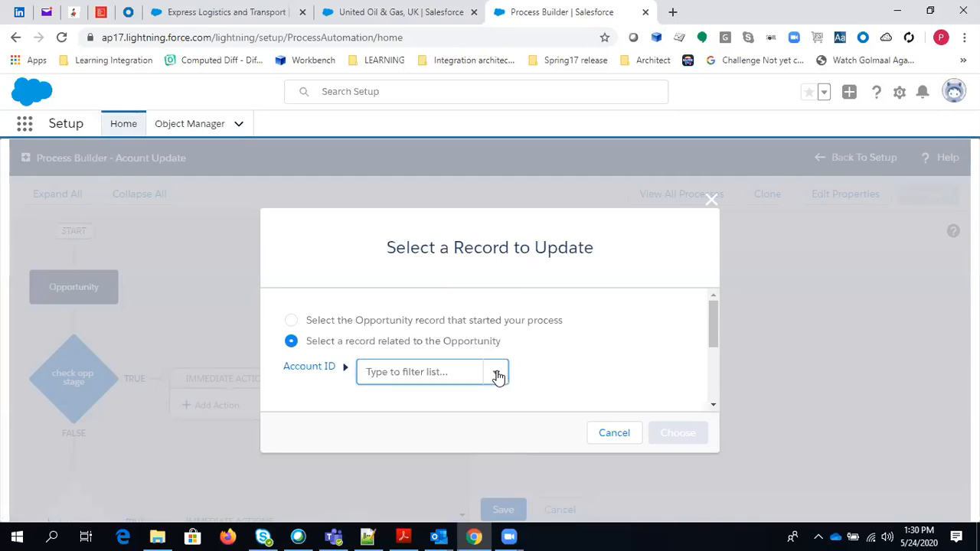
left_click(497, 376)
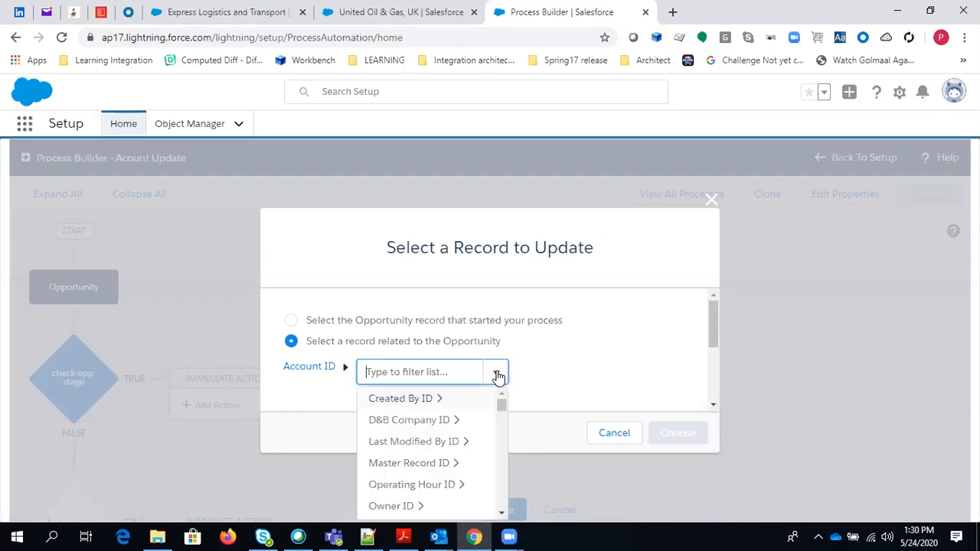
scroll(485, 403, "down", 5)
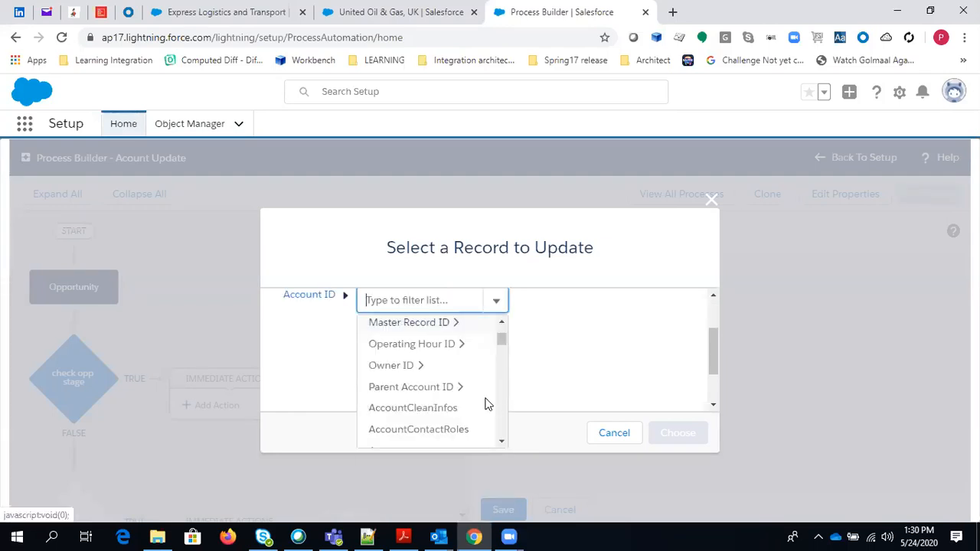
scroll(455, 343, "down", 3)
scroll(454, 343, "down", 2)
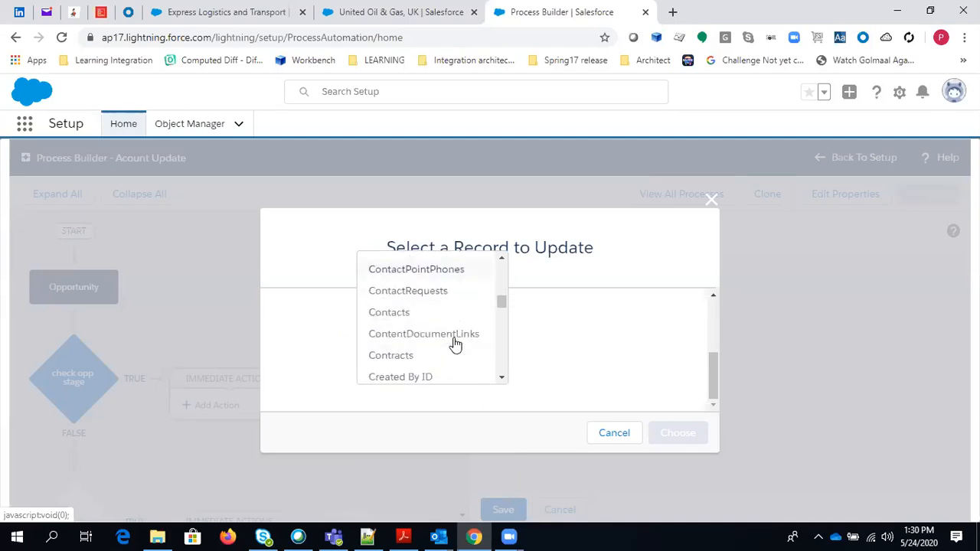
left_click_drag(501, 300, 501, 375)
left_click_drag(504, 287, 500, 252)
left_click(500, 257)
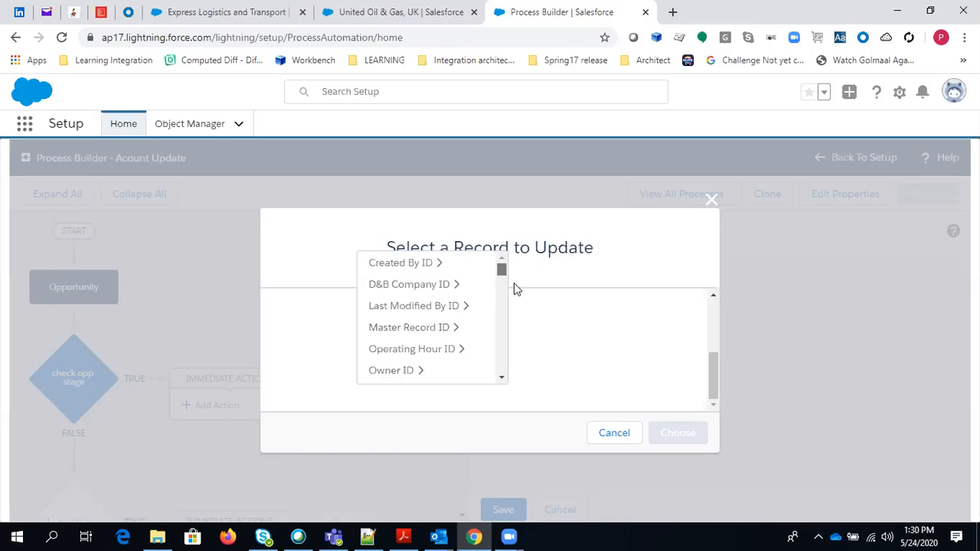
scroll(452, 341, "up", 2)
scroll(443, 345, "up", 1)
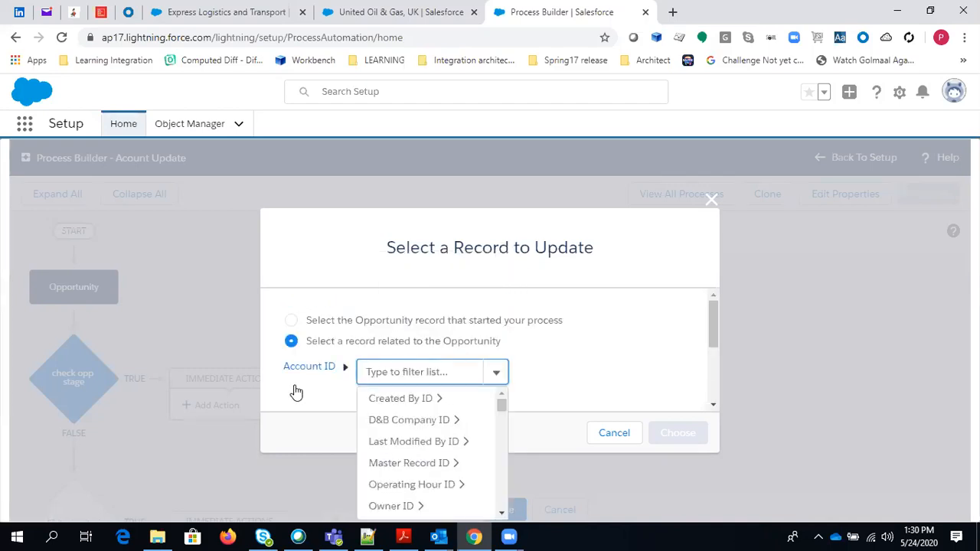
Choose the Opportunity's Account ID field itself, not its expandable relationship, as the related record to update.
left_click(315, 367)
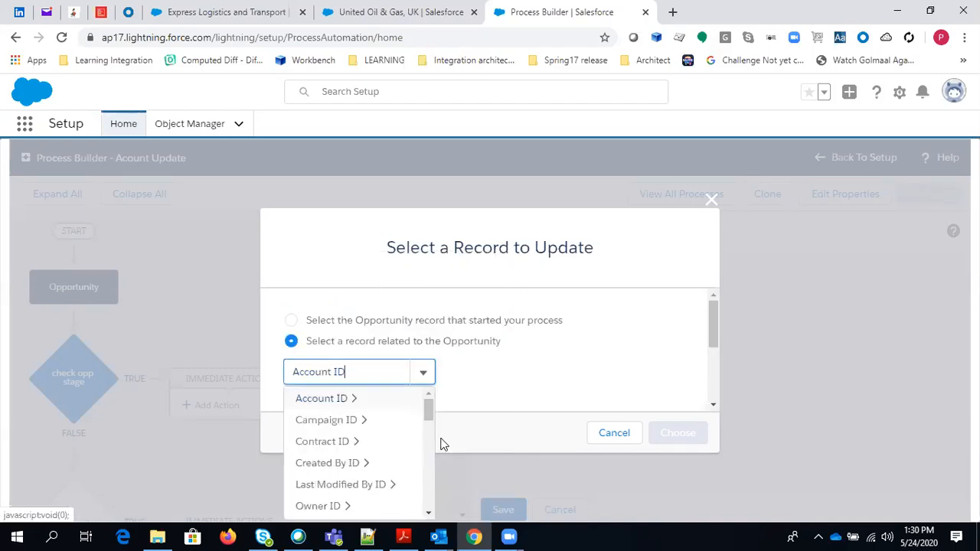
left_click_drag(428, 413, 429, 423)
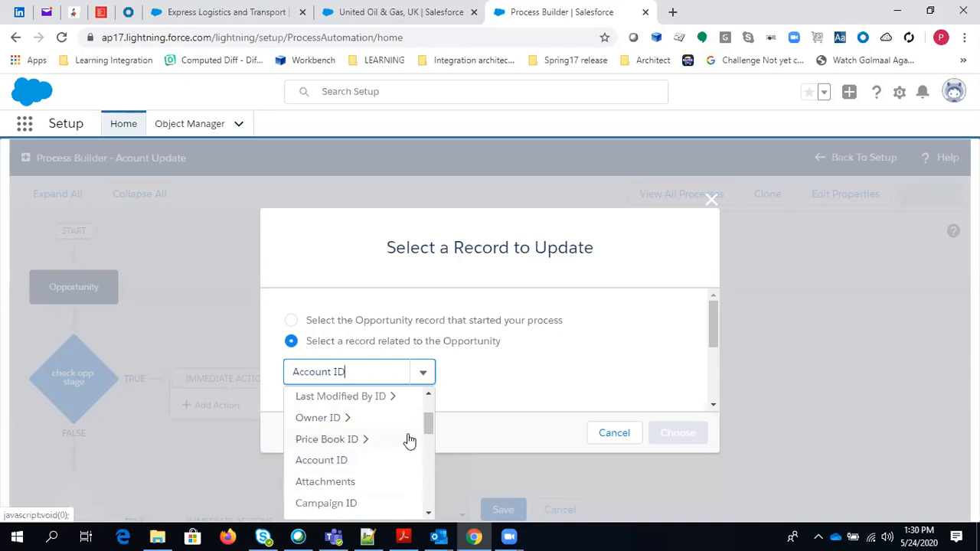
left_click_drag(422, 426, 422, 444)
scroll(415, 449, "down", 5)
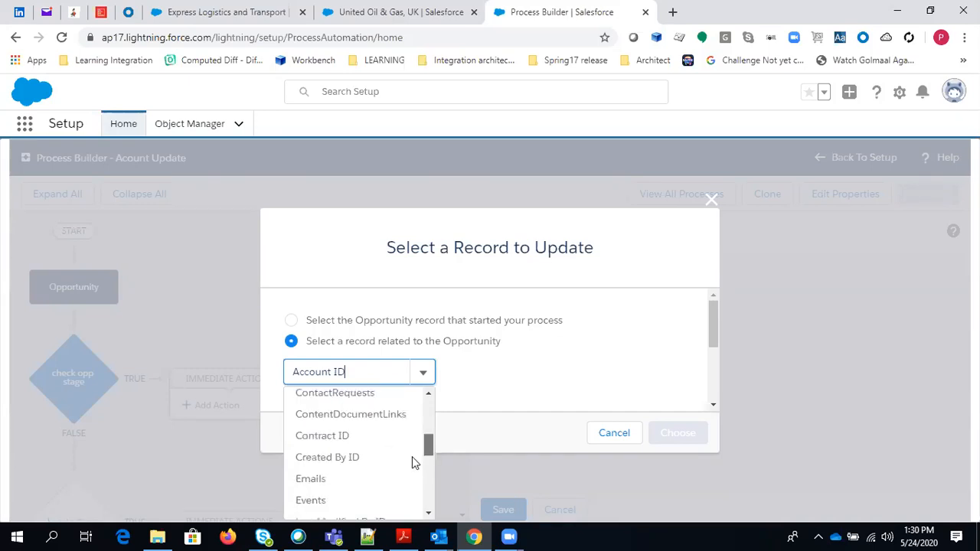
left_click_drag(422, 477, 431, 433)
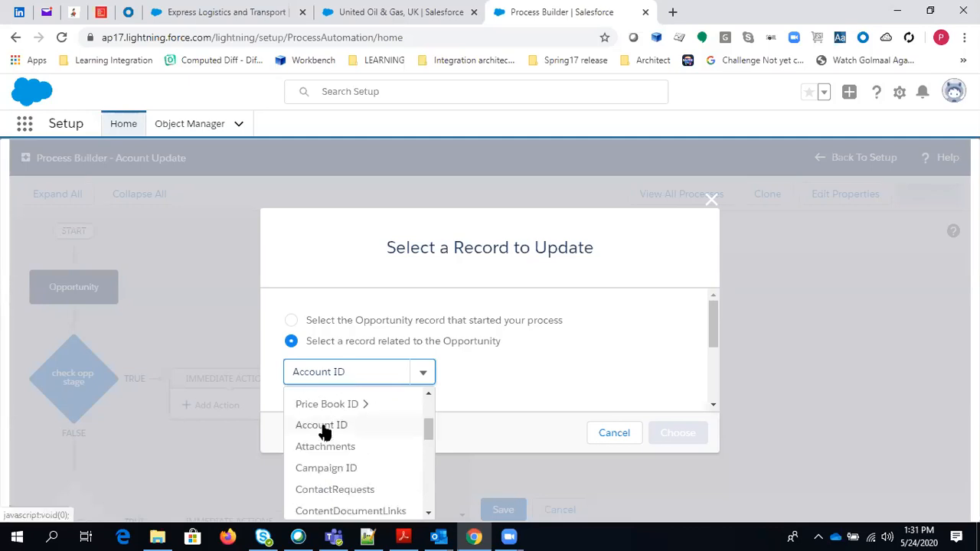
left_click(324, 427)
left_click(684, 434)
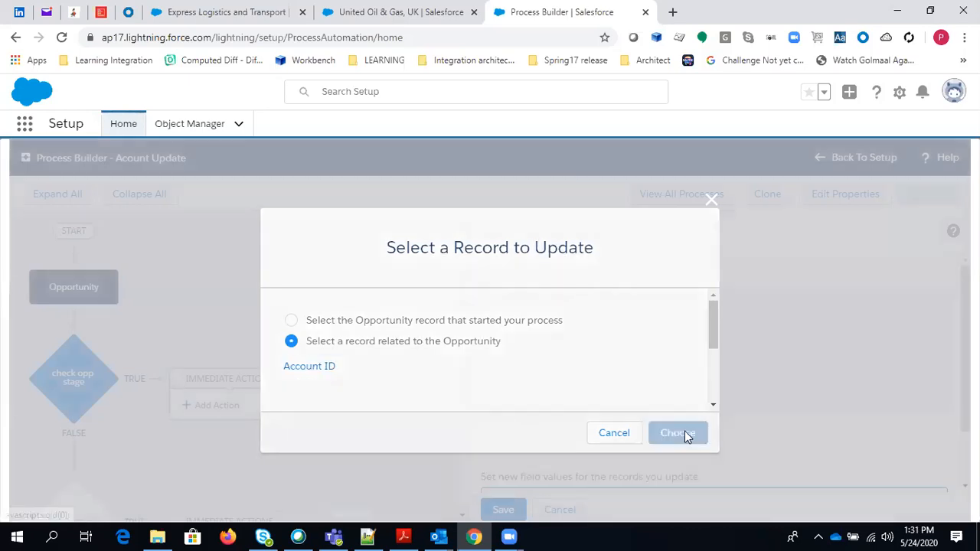
Set the action's Account Rating field to the picklist value Cold and save the action.
scroll(676, 447, "down", 2)
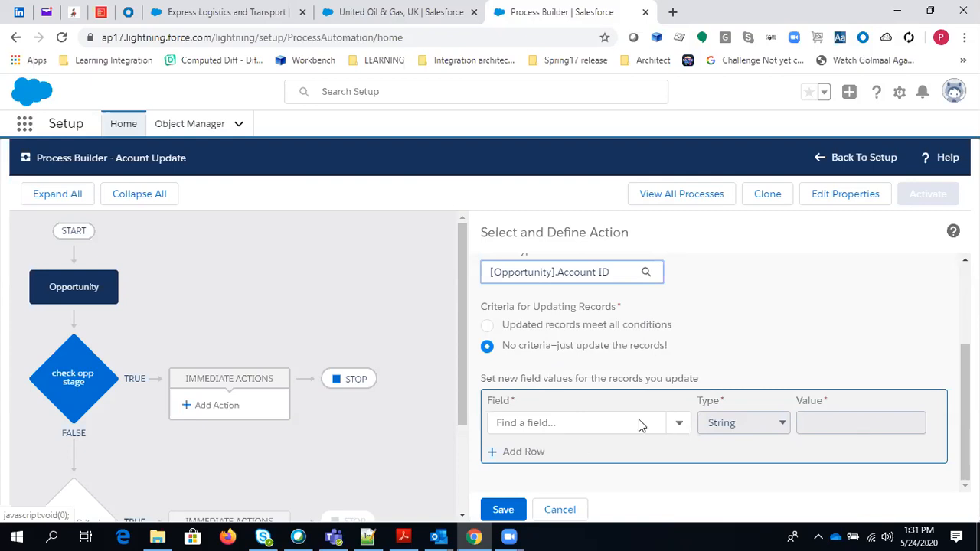
left_click(678, 427)
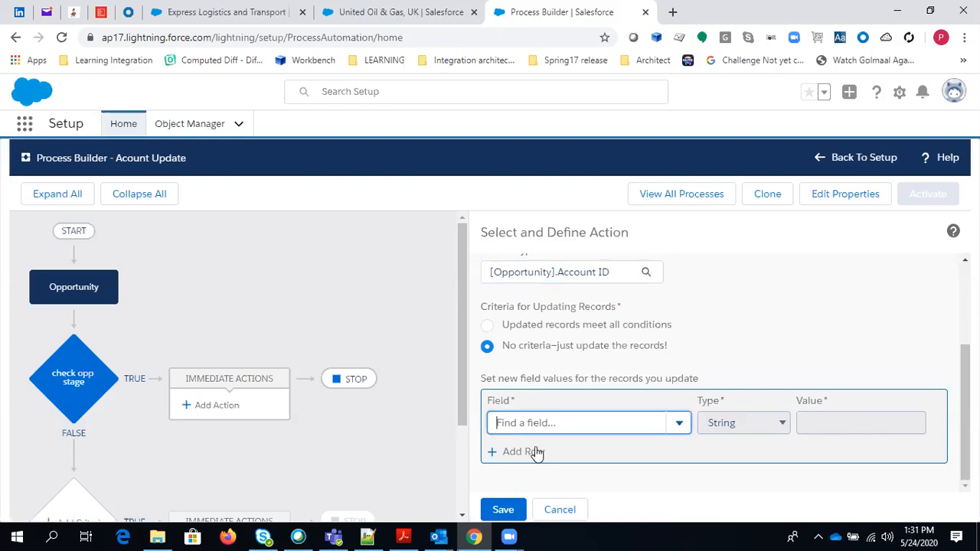
type("rat")
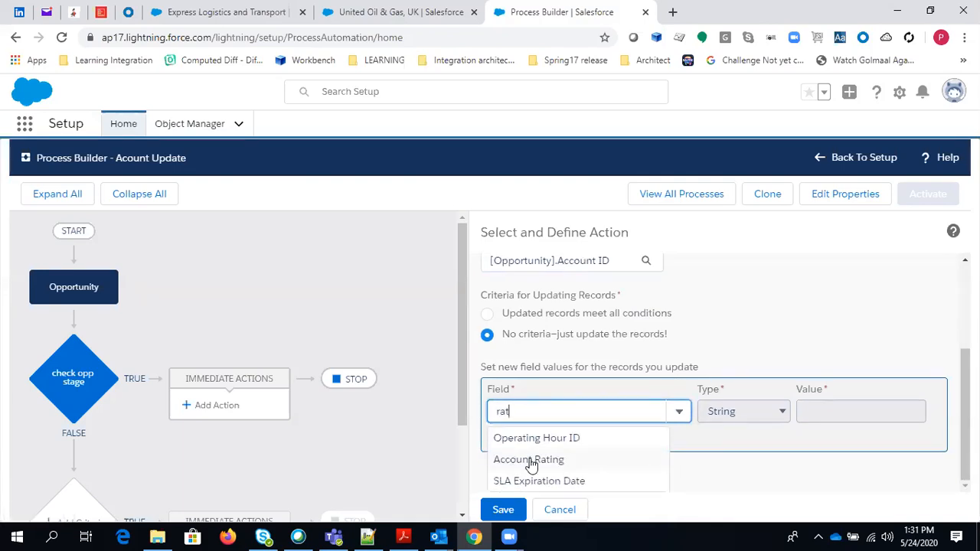
left_click(528, 464)
left_click(893, 419)
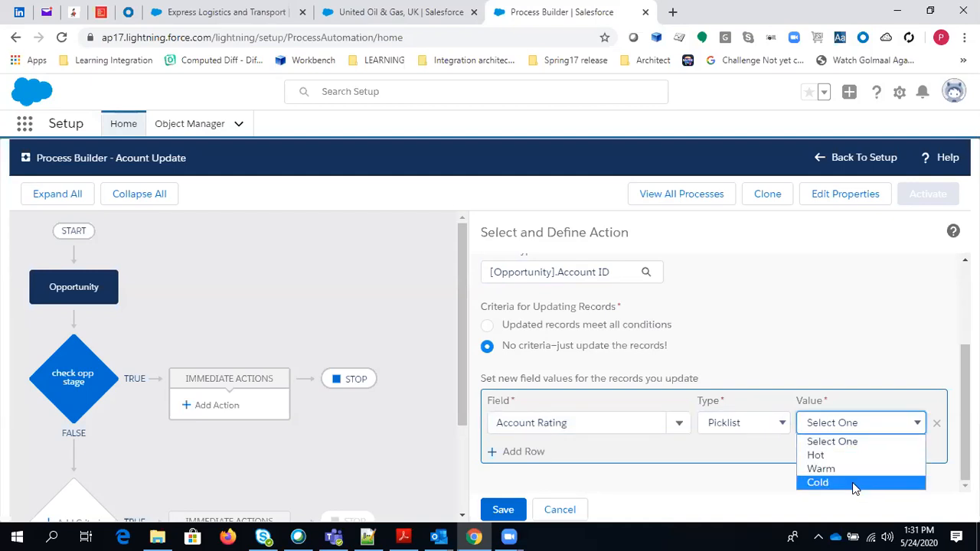
left_click(852, 485)
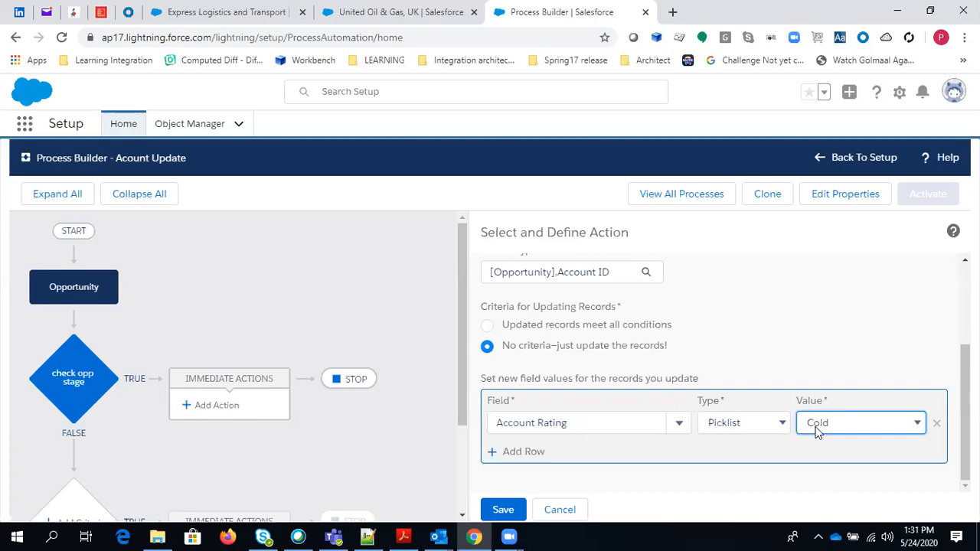
left_click(499, 514)
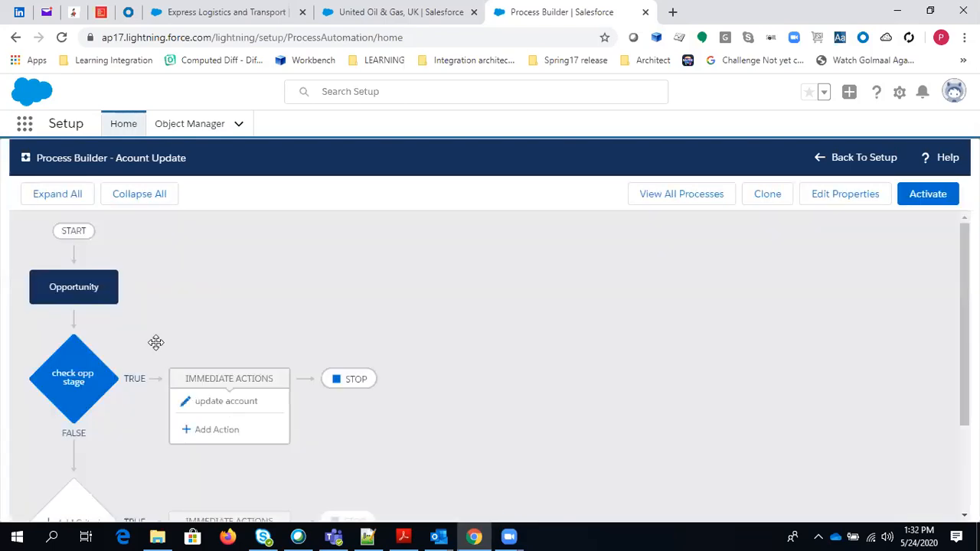
Review the process diagram, then activate the "Acount Update" process and confirm the activation.
scroll(684, 370, "down", 2)
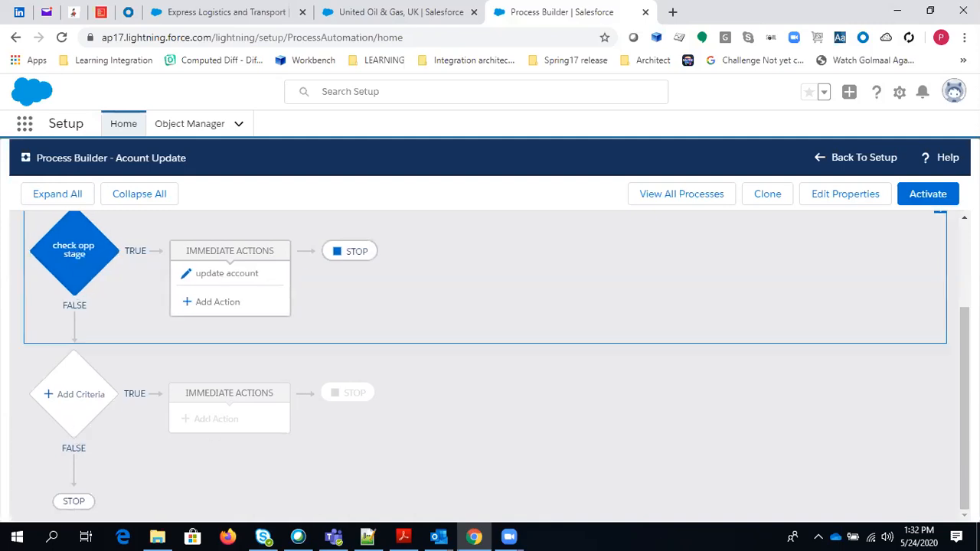
scroll(491, 327, "up", 1)
scroll(492, 327, "up", 4)
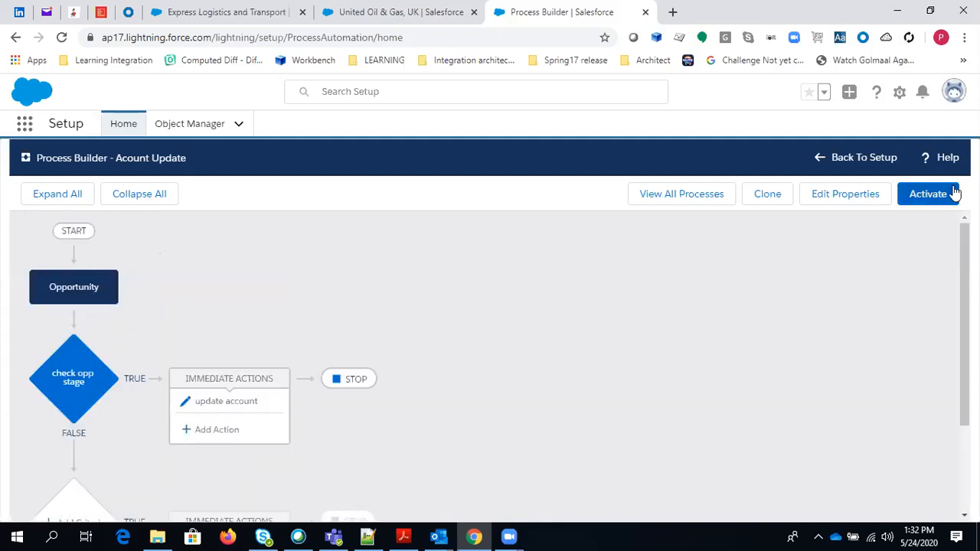
left_click(932, 194)
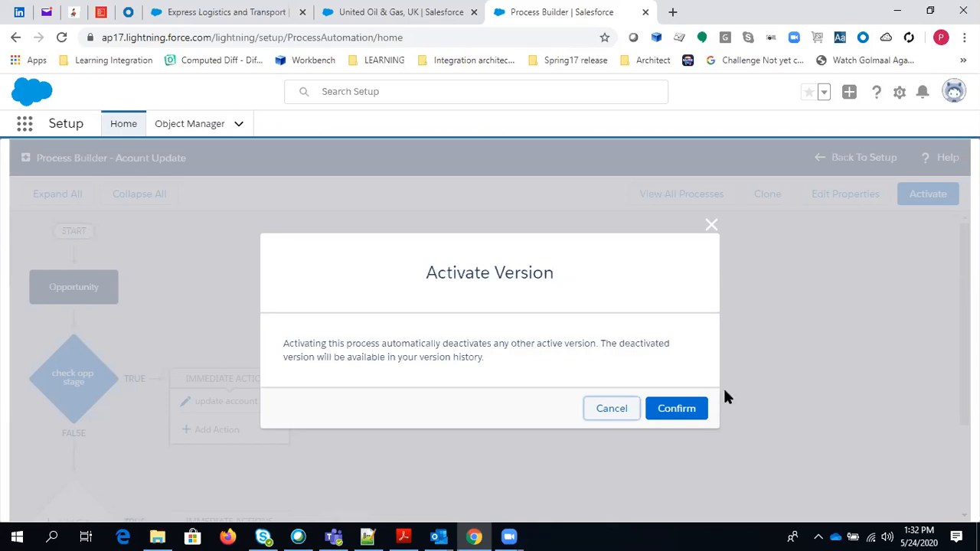
left_click(683, 412)
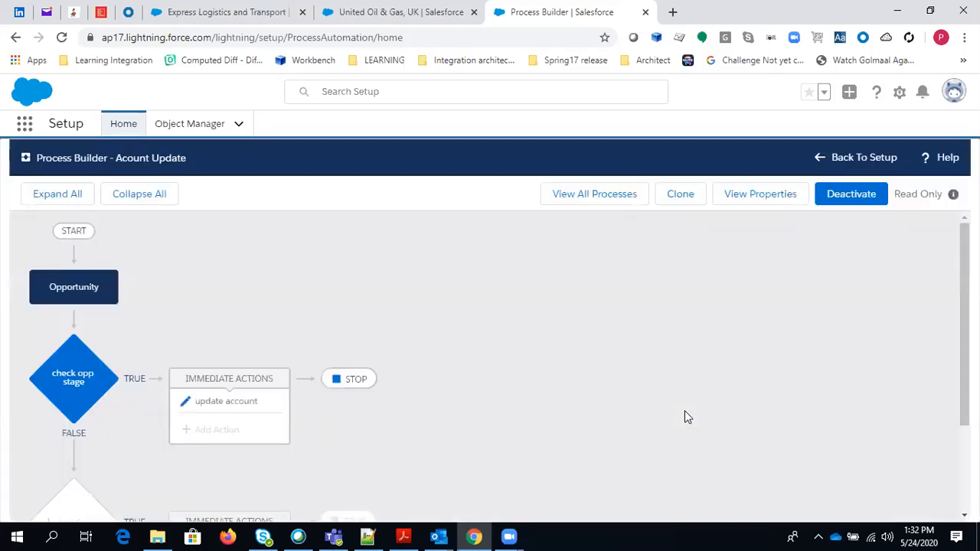
scroll(463, 382, "down", 2)
scroll(470, 385, "up", 2)
Duplicate the Process Builder browser tab and open the Sales app in the copy.
right_click(578, 10)
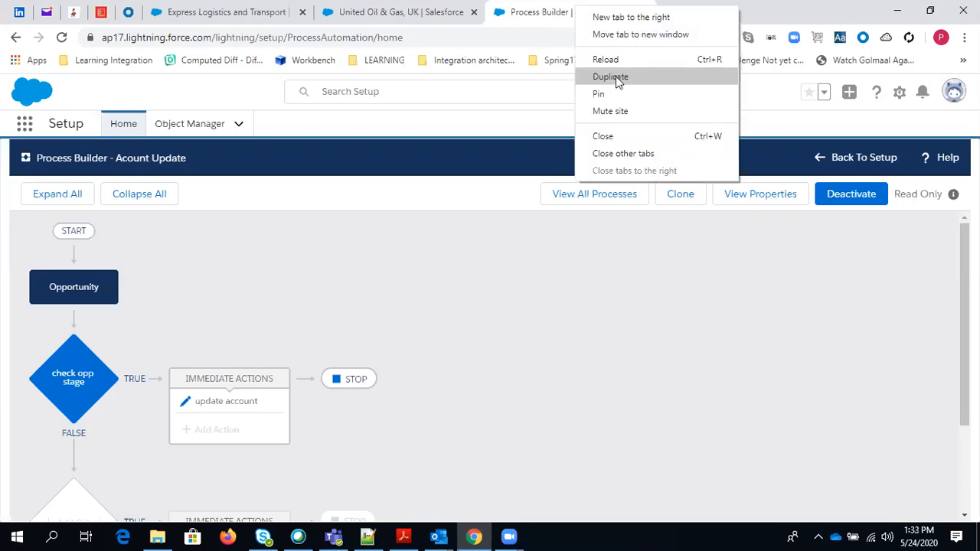
left_click(615, 77)
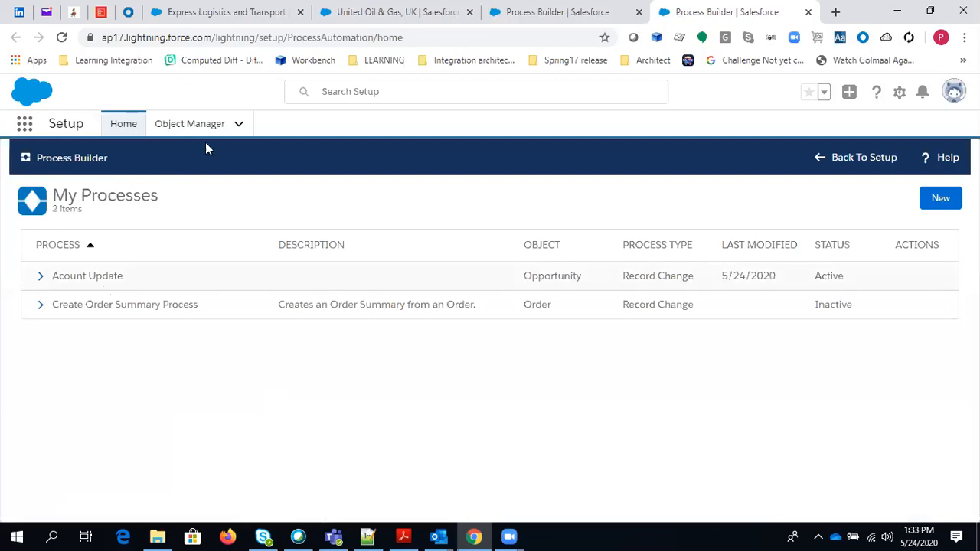
left_click(25, 125)
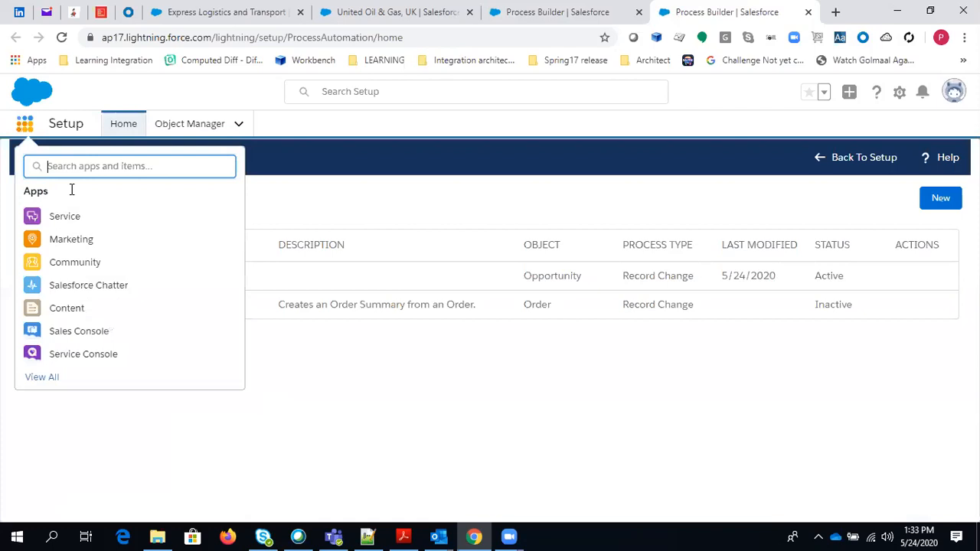
left_click(48, 379)
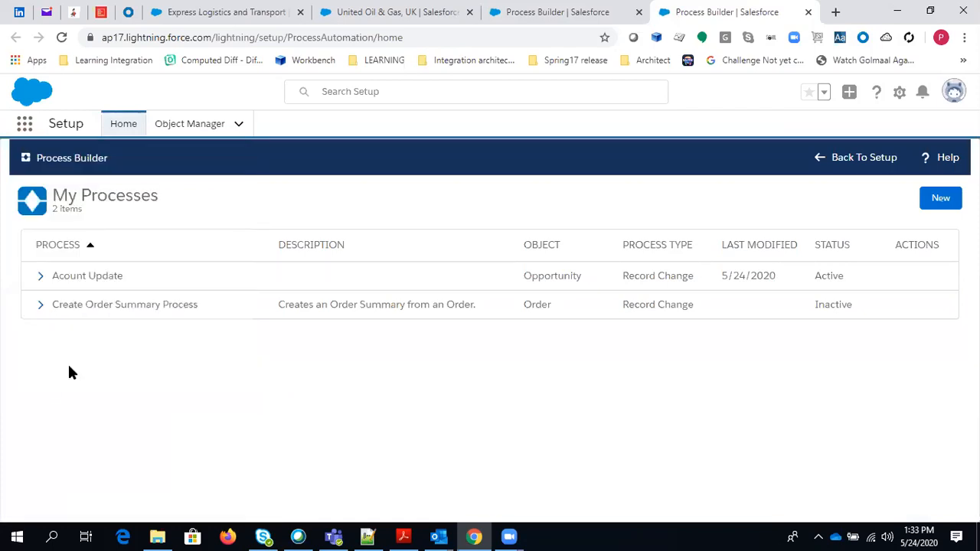
scroll(546, 401, "down", 2)
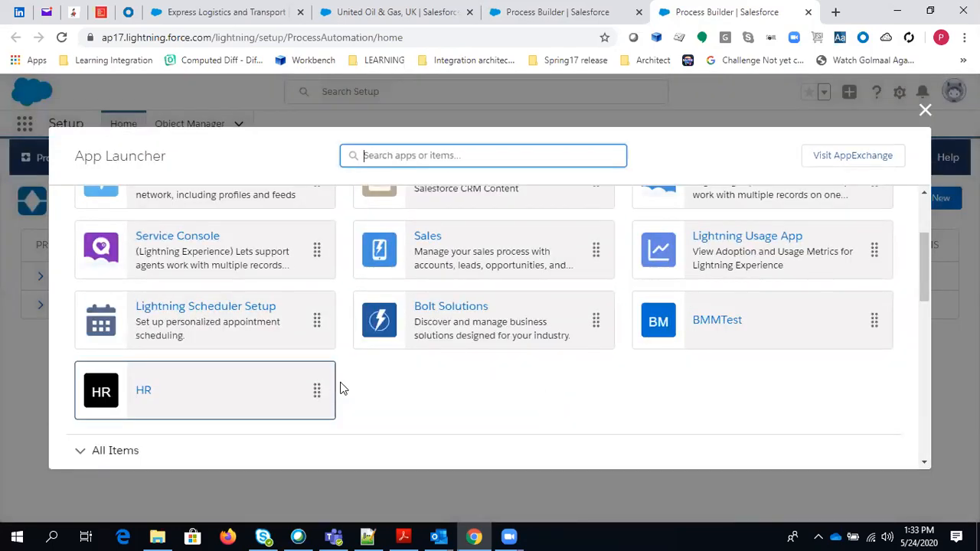
scroll(465, 335, "up", 1)
left_click(463, 329)
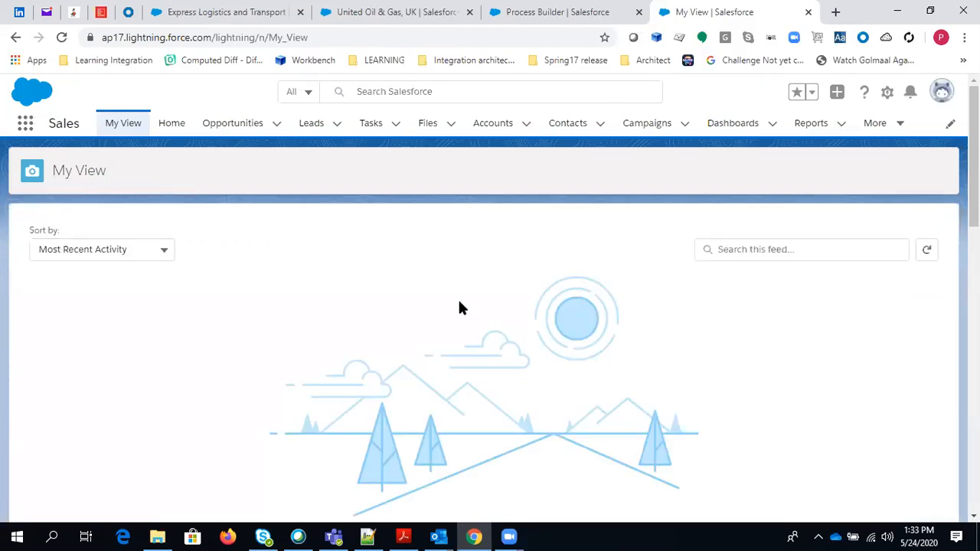
View the Sales app's My View page and its Opportunities list, dismissing the pinned list view tip.
scroll(448, 350, "down", 4)
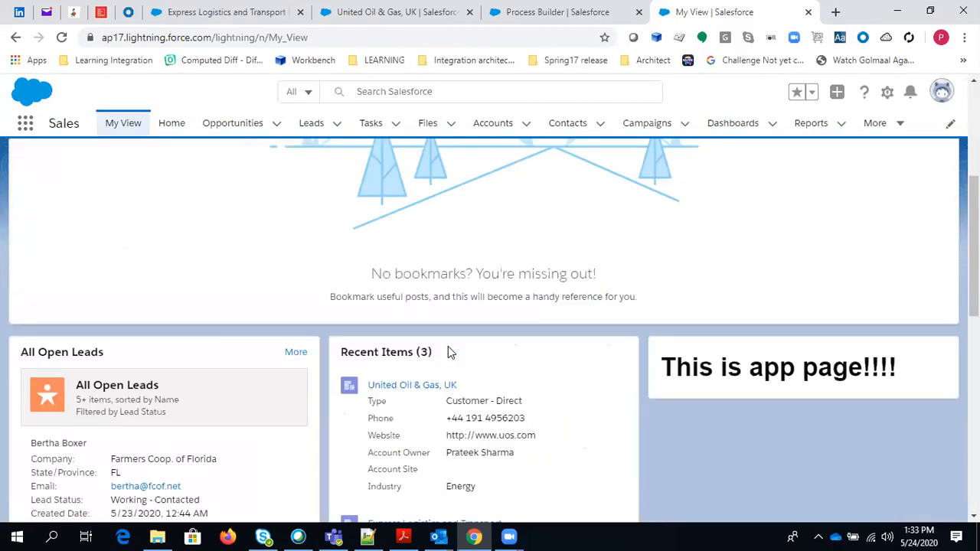
scroll(449, 349, "up", 4)
left_click(240, 126)
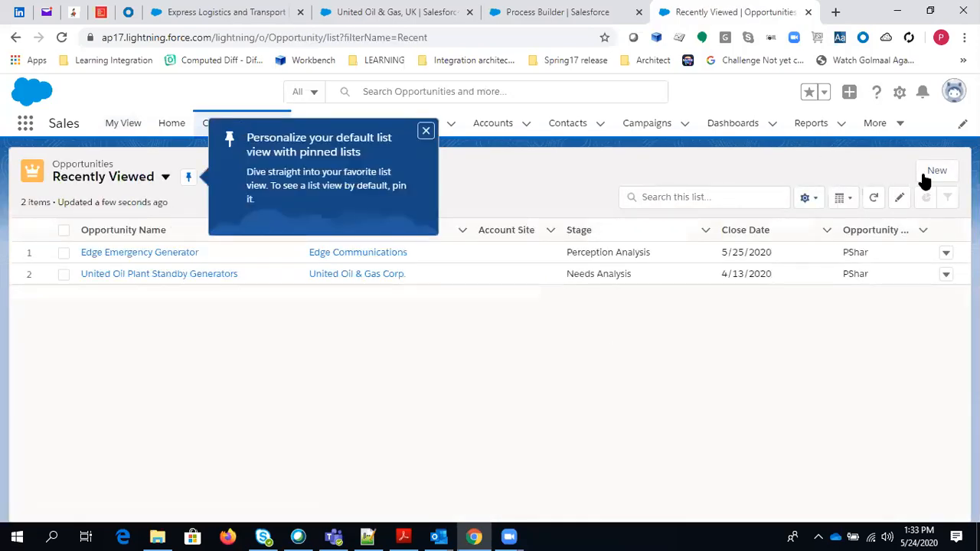
left_click(426, 133)
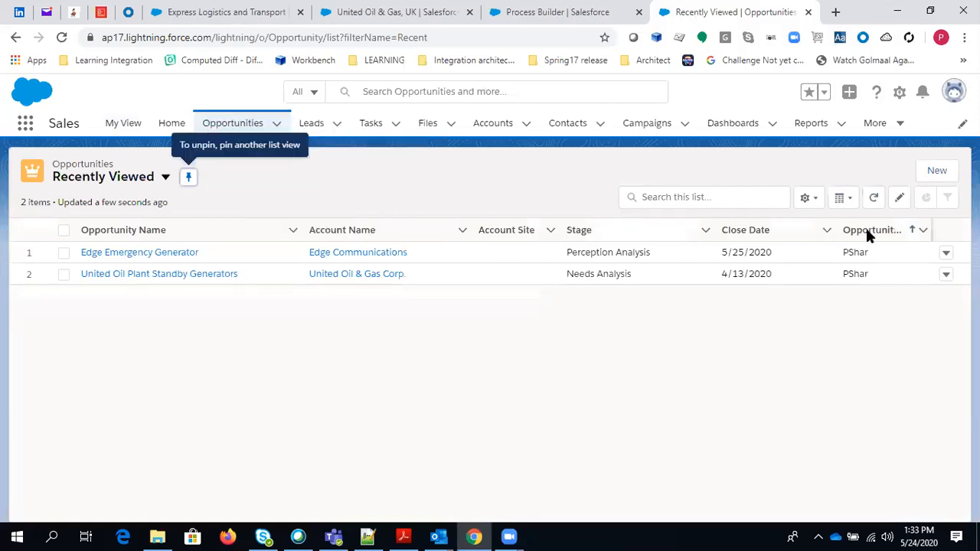
Create and save a new account named ForProcess with the rating Hot.
left_click(496, 124)
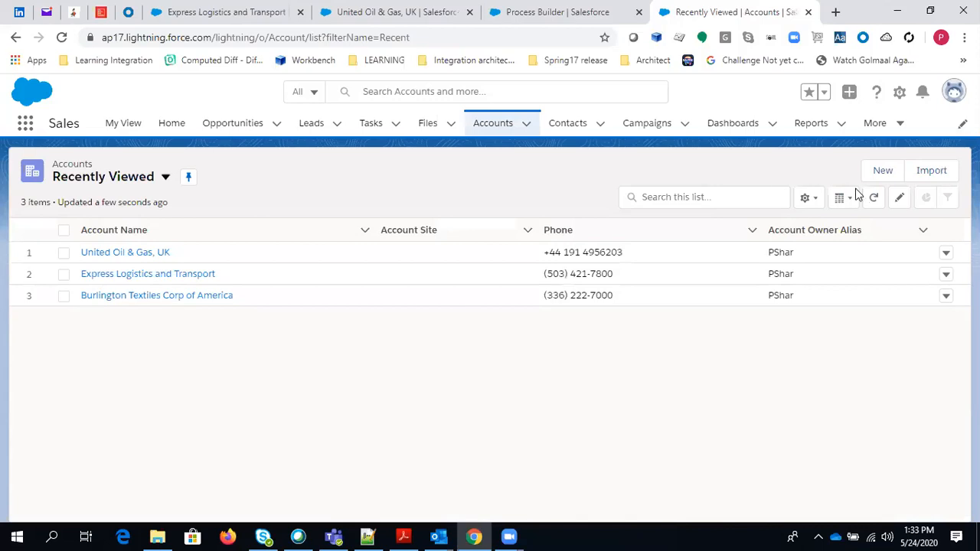
left_click(873, 172)
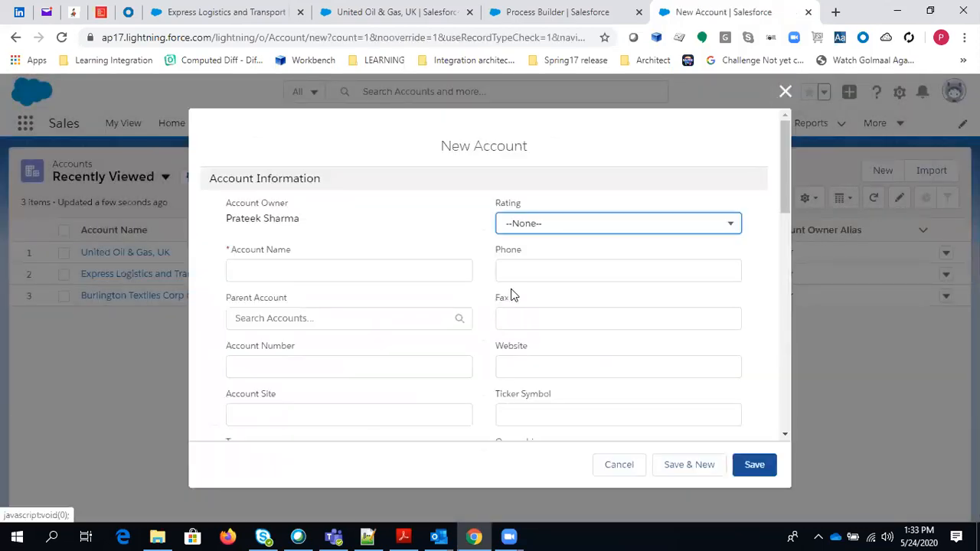
left_click(272, 270)
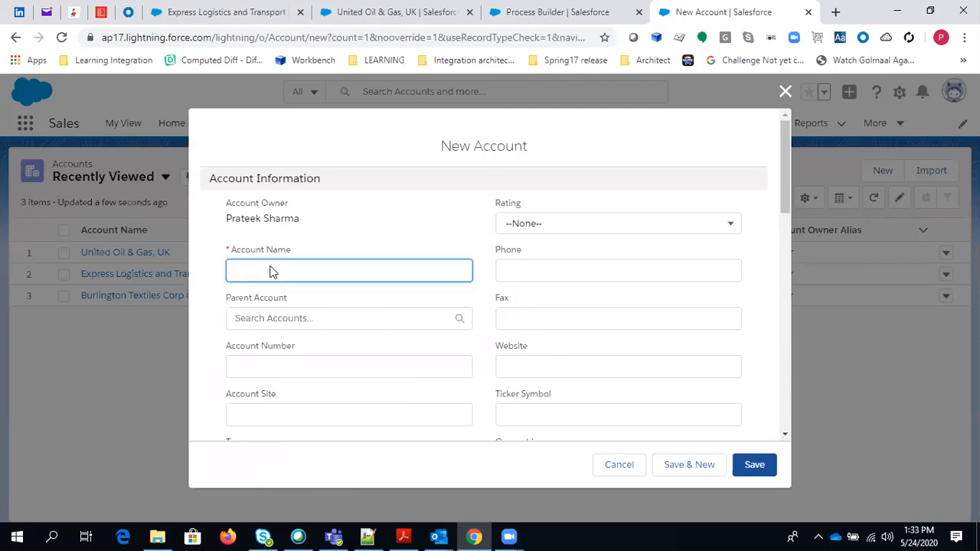
type("ForProcess")
left_click(533, 230)
left_click(525, 280)
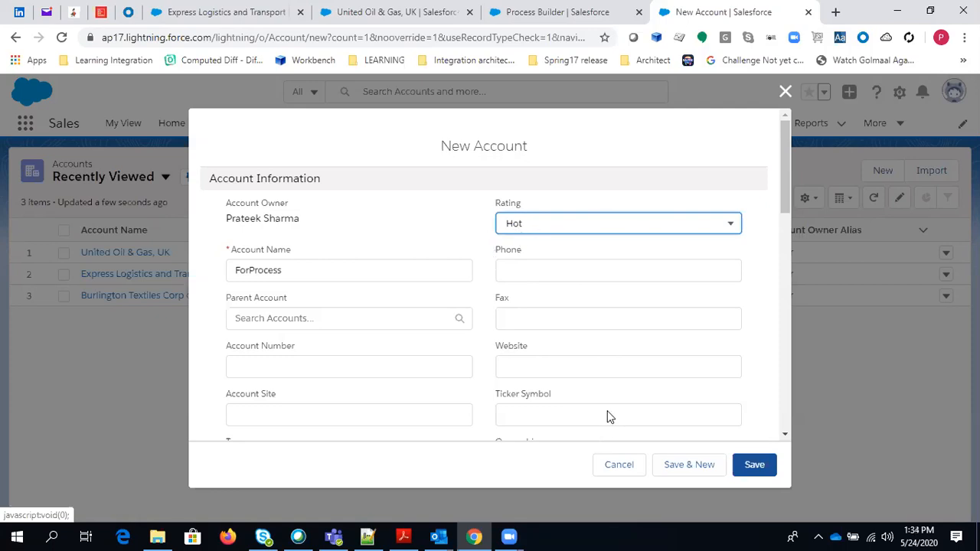
left_click(761, 466)
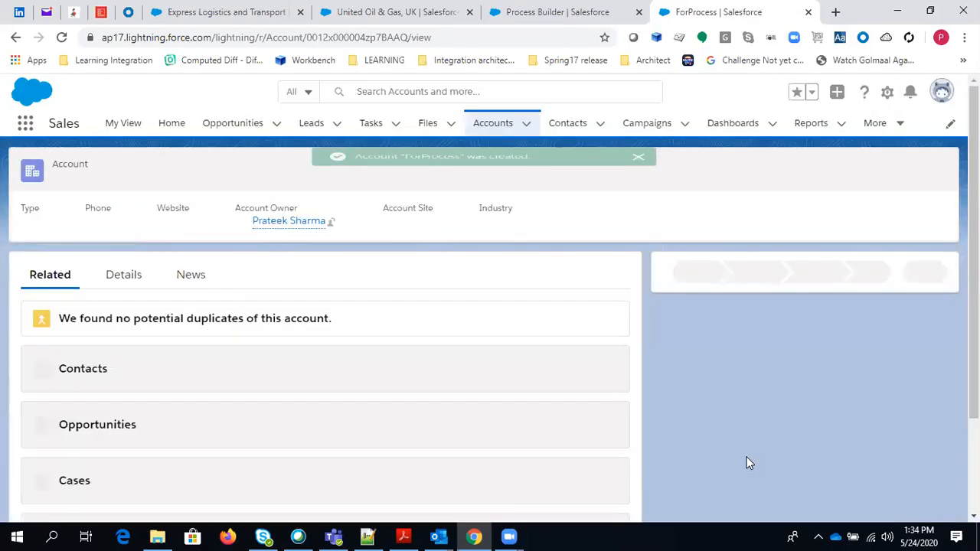
Start a new opportunity with the close date 5/30/2020 and the stage Closed Won.
left_click(240, 126)
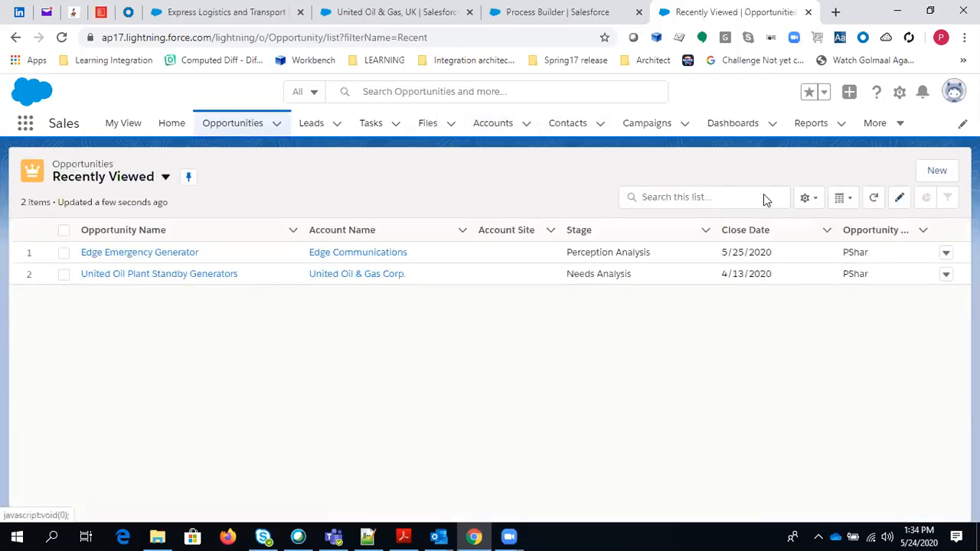
left_click(925, 173)
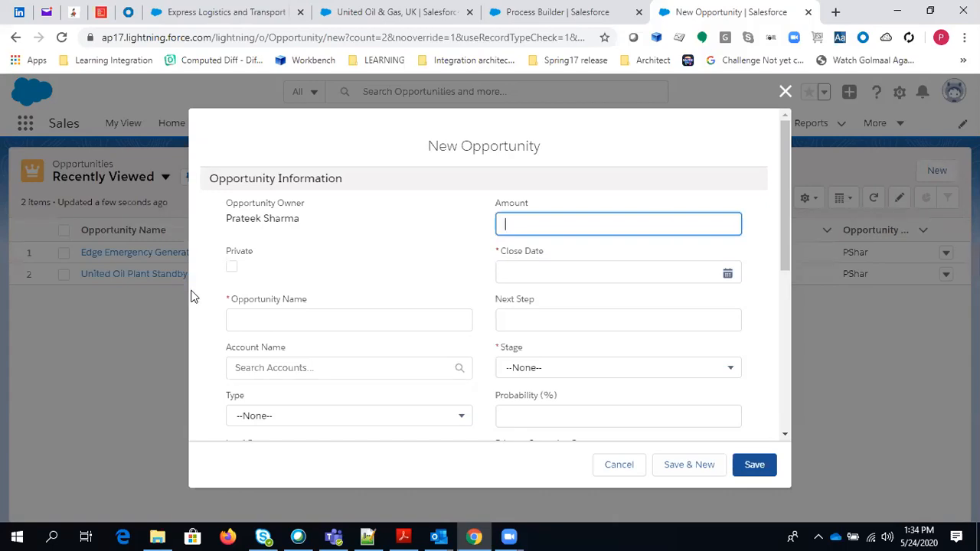
left_click(554, 267)
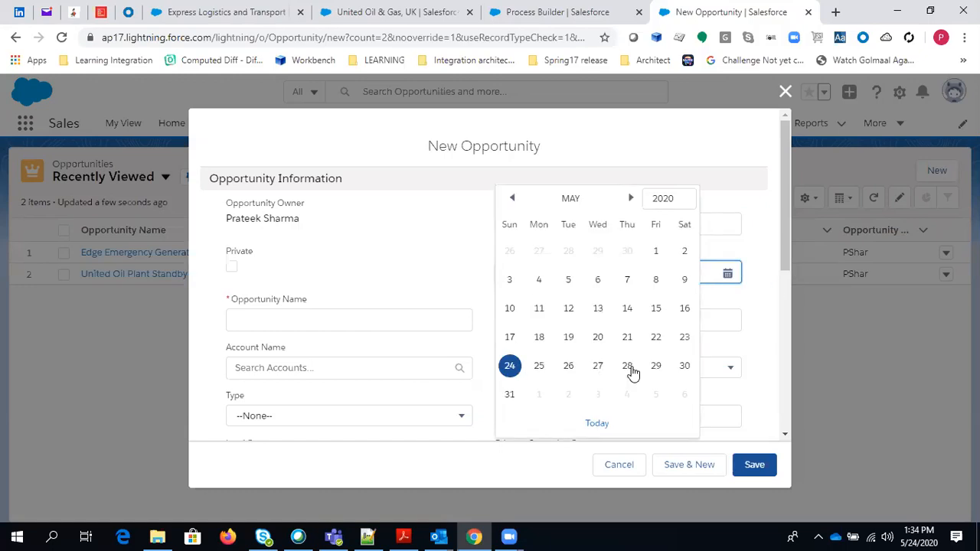
left_click(683, 366)
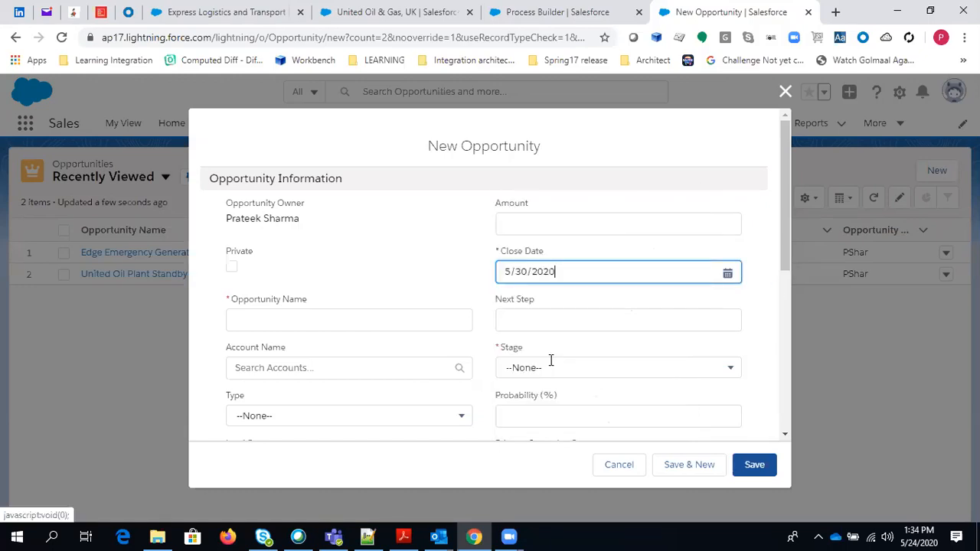
scroll(528, 321, "down", 1)
left_click(561, 302)
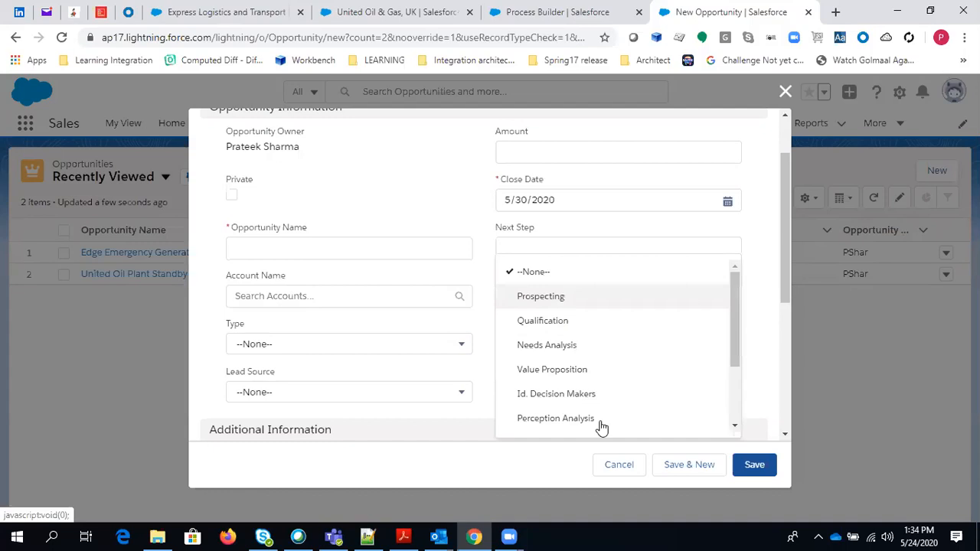
scroll(649, 378, "down", 3)
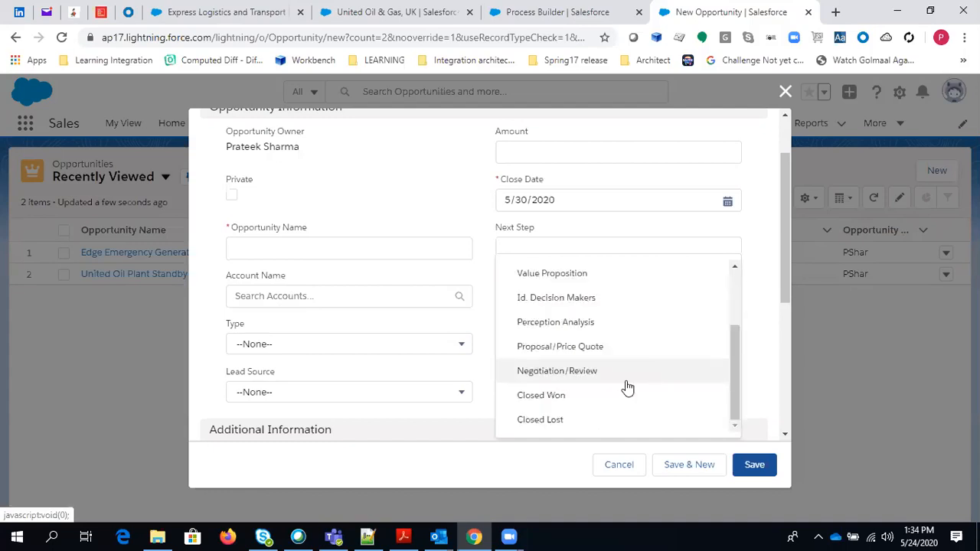
left_click(564, 396)
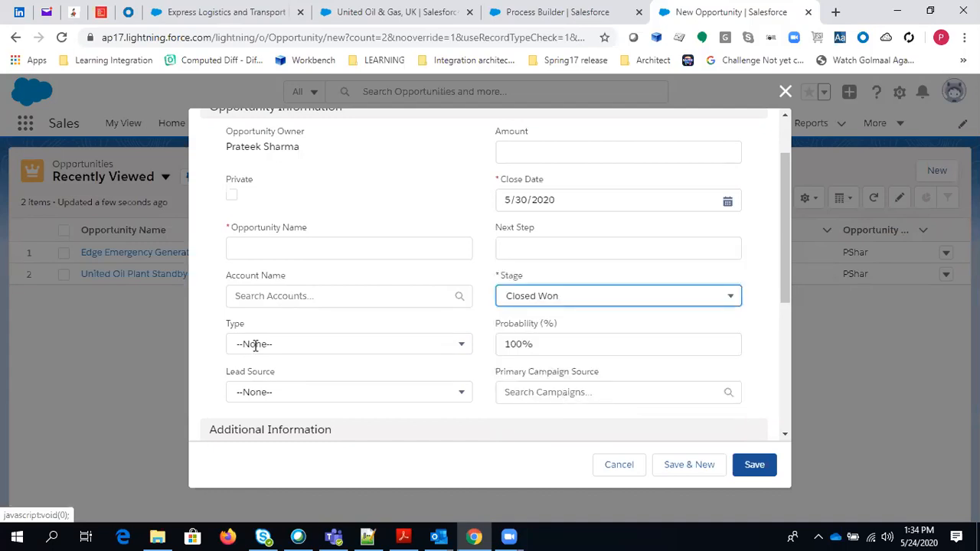
Set the opportunity's amount to 60000, name it OppForProcess and save it without an account.
scroll(563, 228, "up", 1)
left_click(566, 219)
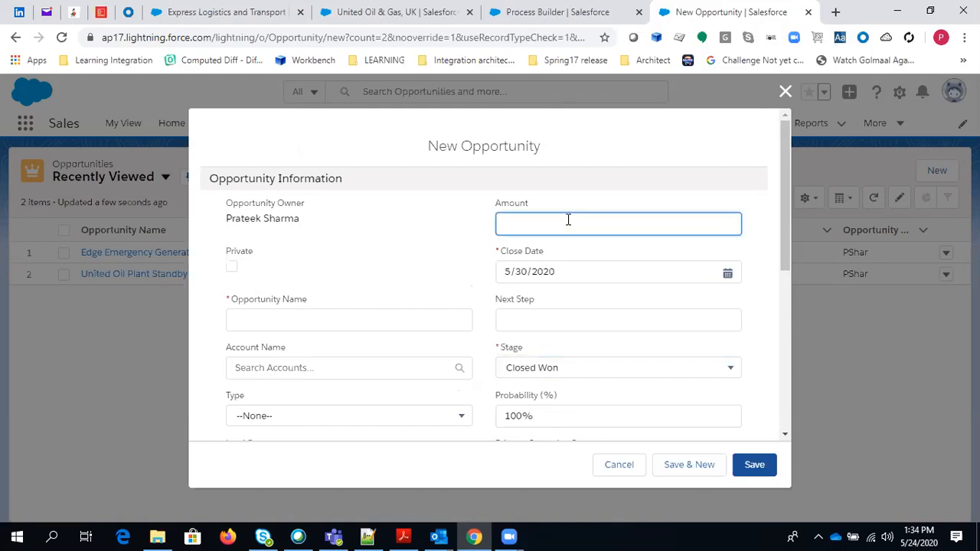
type("60000")
left_click(428, 258)
scroll(418, 256, "down", 1)
left_click(323, 247)
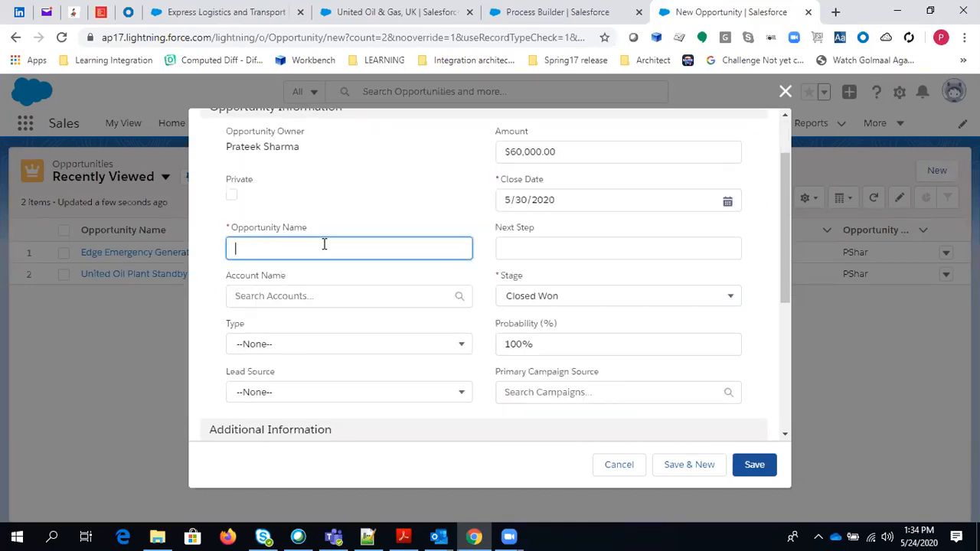
type("OppForProcess")
scroll(510, 278, "down", 4)
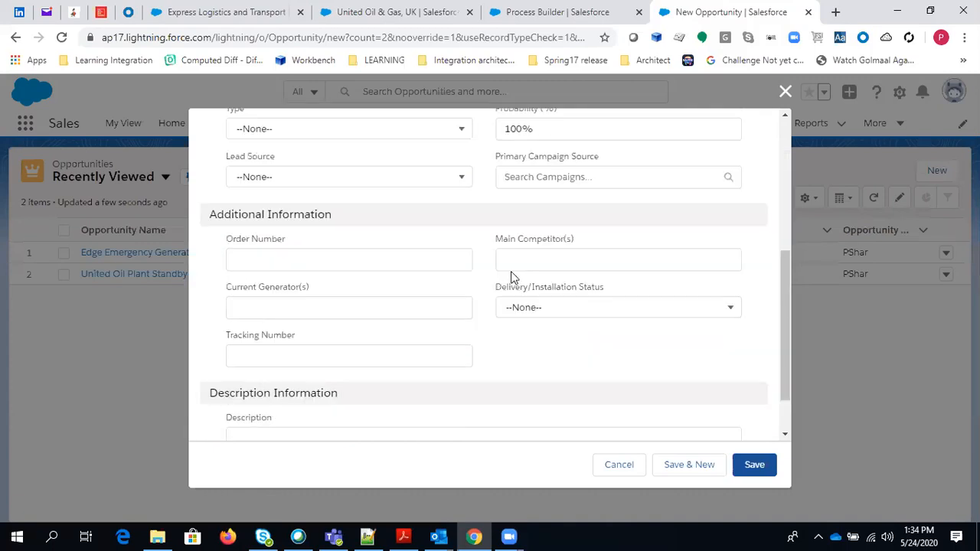
scroll(514, 299, "up", 5)
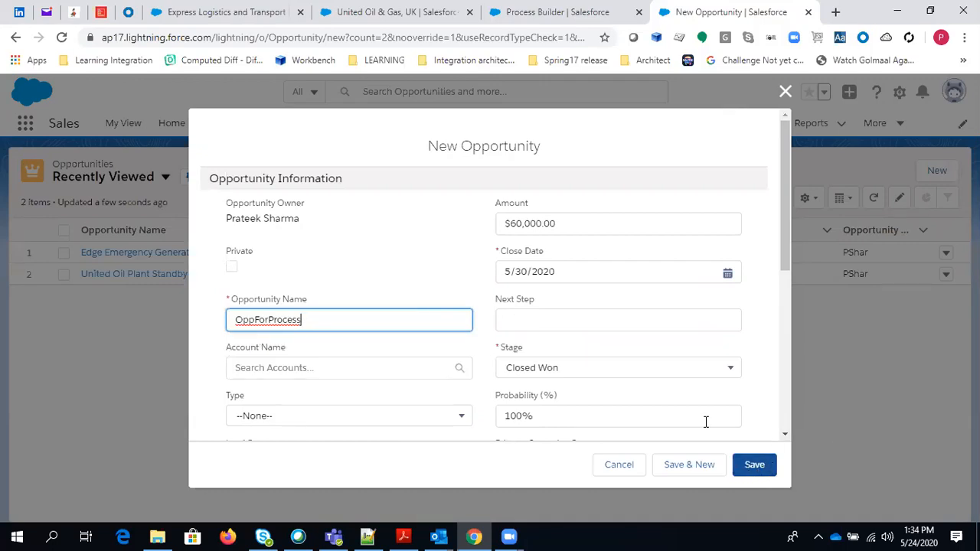
left_click(754, 466)
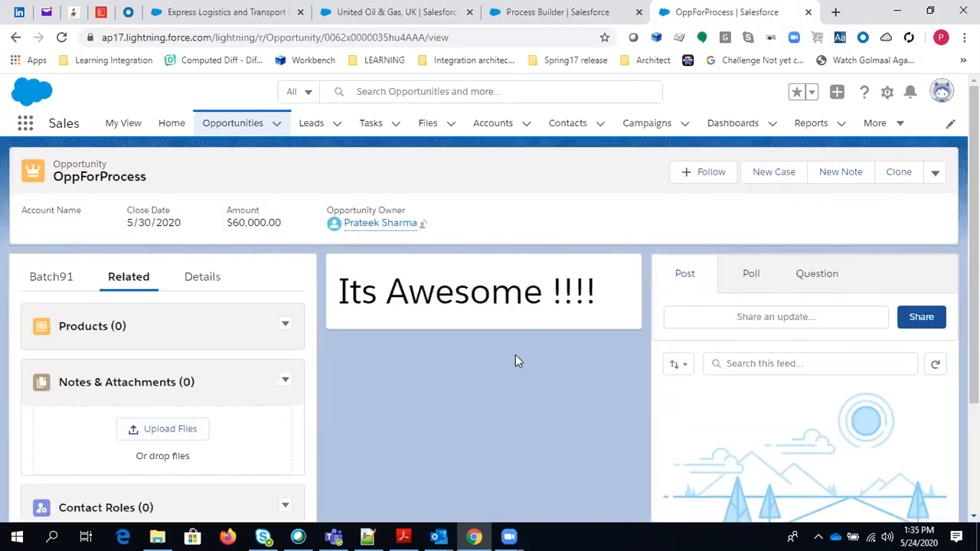
Check the saved OppForProcess record, especially its Account Name field.
scroll(516, 355, "down", 1)
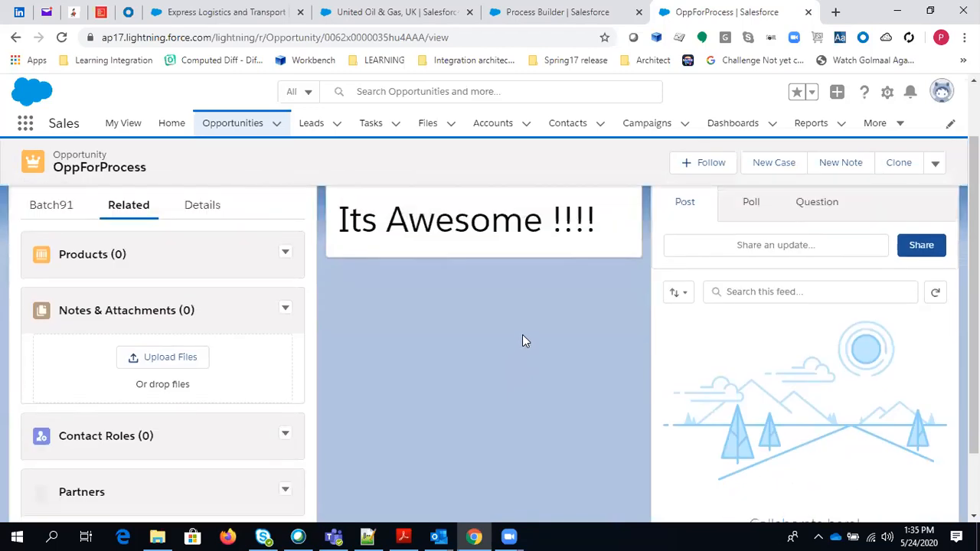
scroll(524, 341, "up", 1)
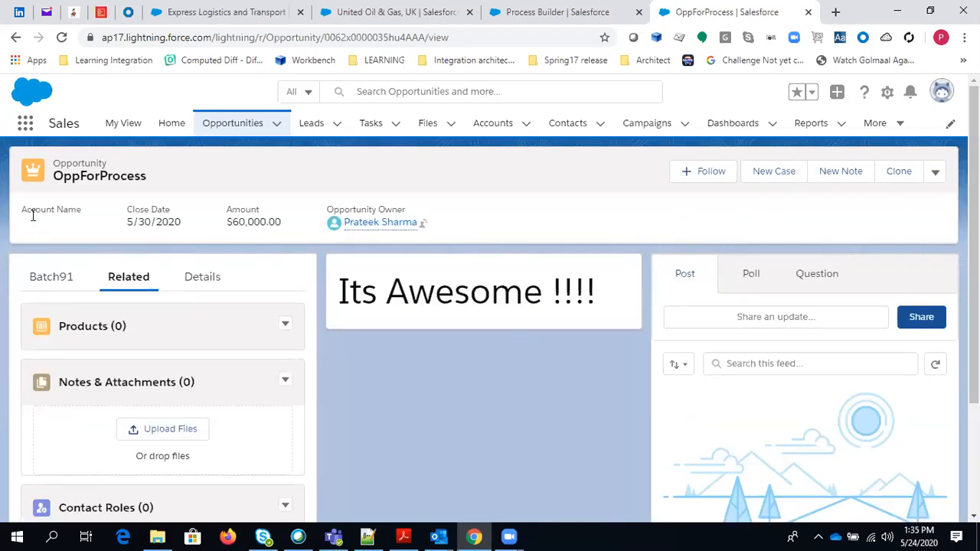
left_click_drag(33, 216, 150, 210)
Start another new opportunity named ForOPPProcess1 with an amount of 70000.
left_click(242, 130)
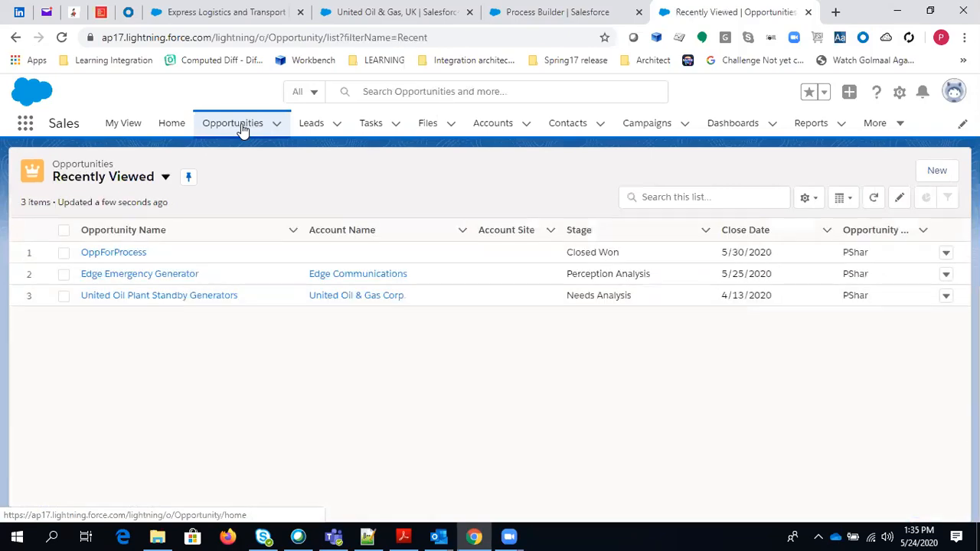
left_click(937, 172)
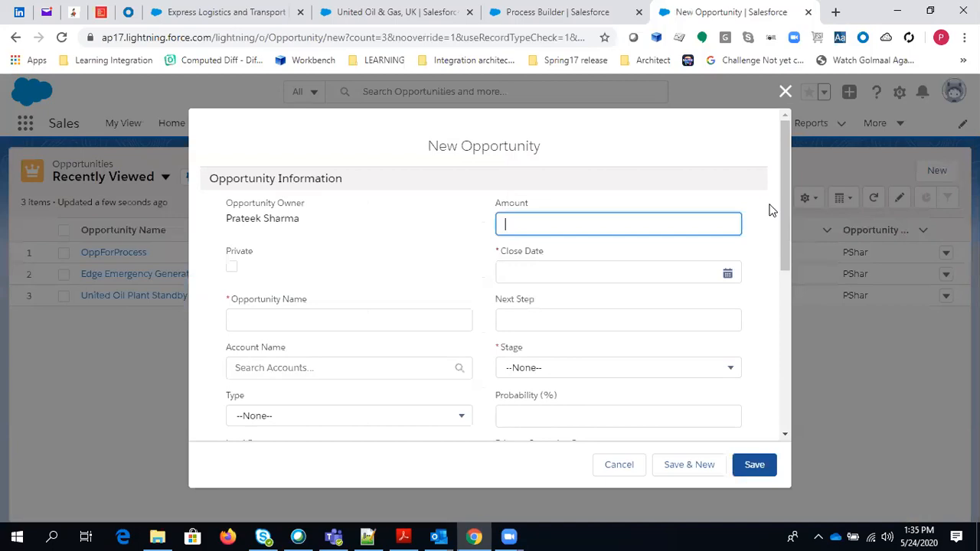
left_click(304, 303)
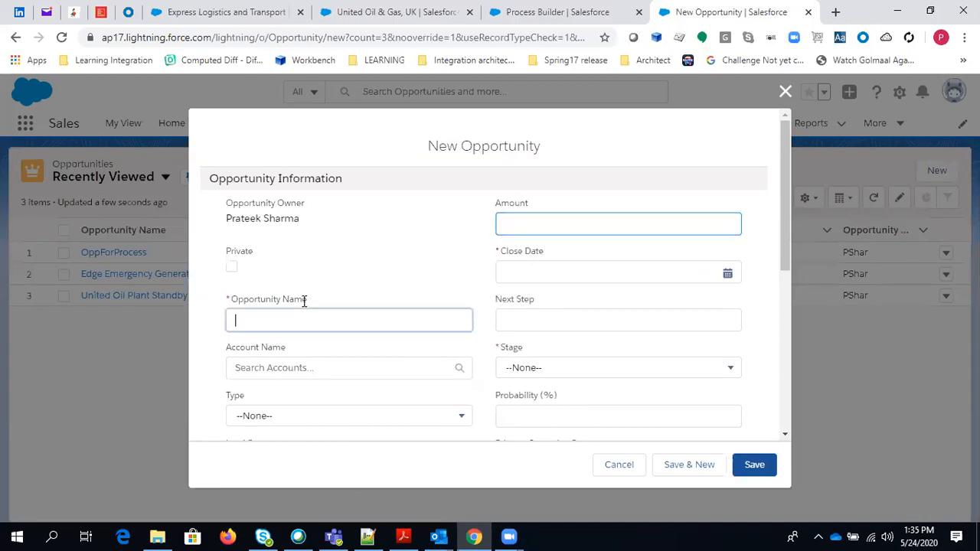
type("F")
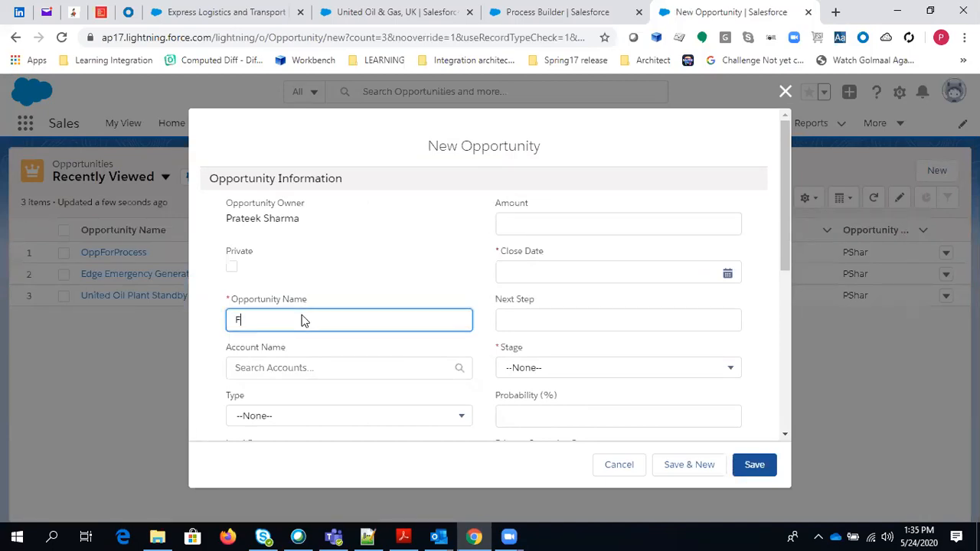
type("orOPPProcess1")
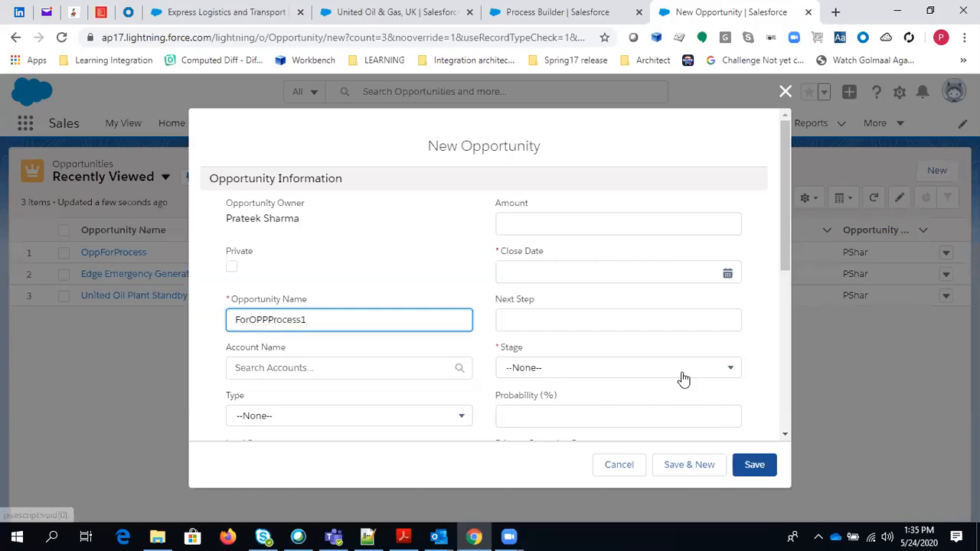
left_click(557, 224)
type("70000")
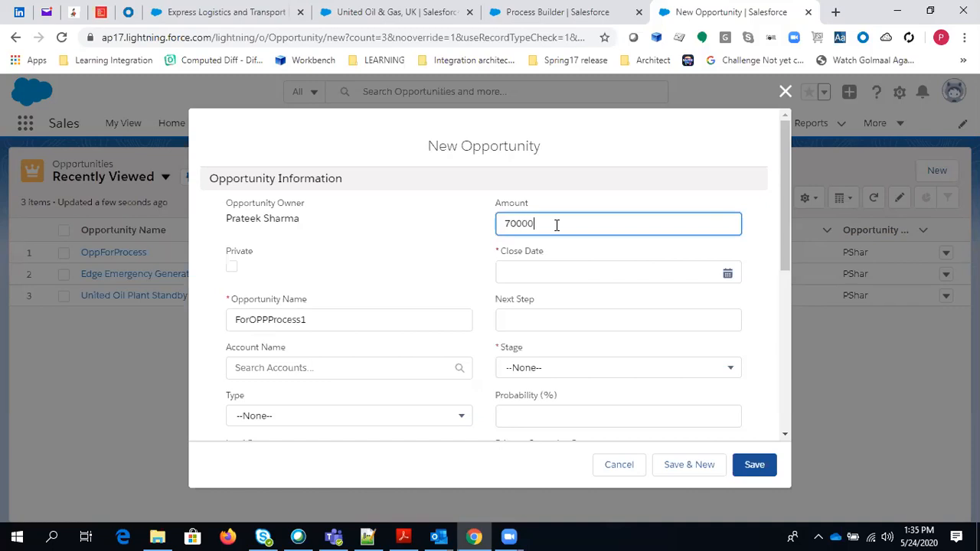
Set the new opportunity's close date to 5/31/2020 and its stage to Closed Won.
left_click(647, 278)
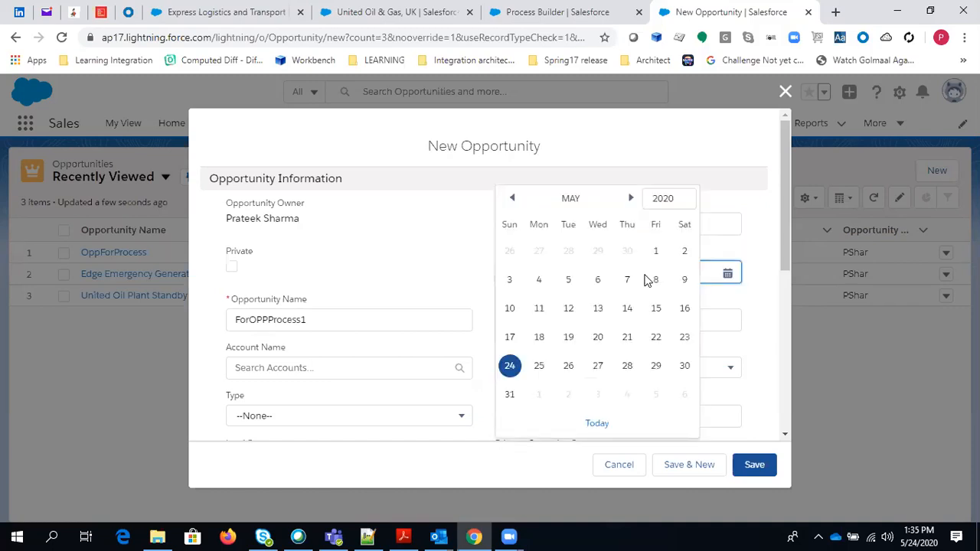
left_click(509, 394)
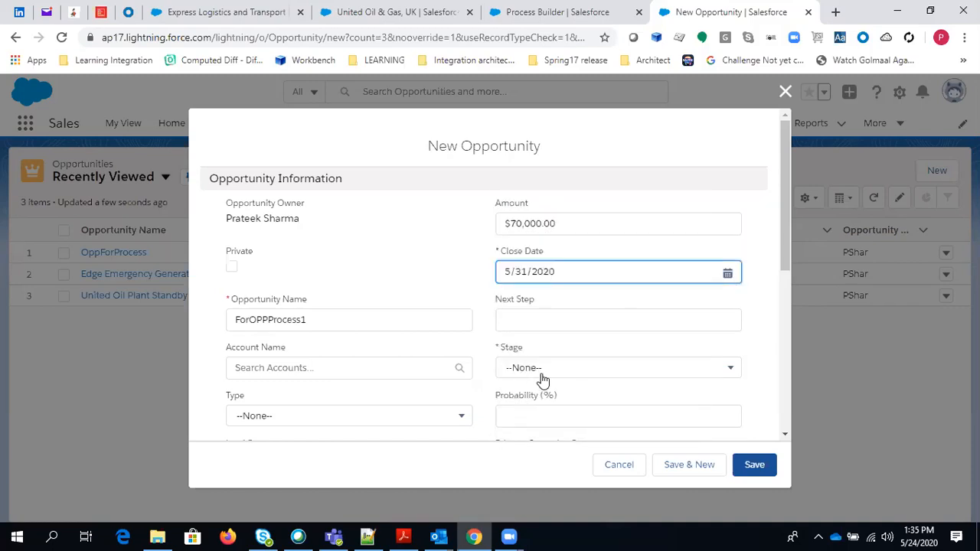
left_click(539, 375)
scroll(627, 306, "down", 3)
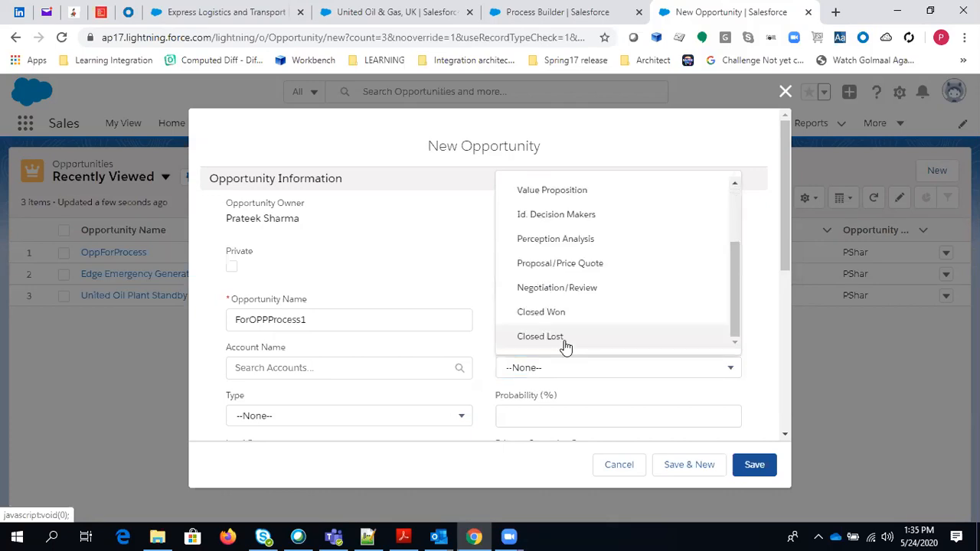
left_click(562, 312)
Link the ForOPPProcess1 opportunity to the ForProcess account and save it.
scroll(572, 327, "down", 3)
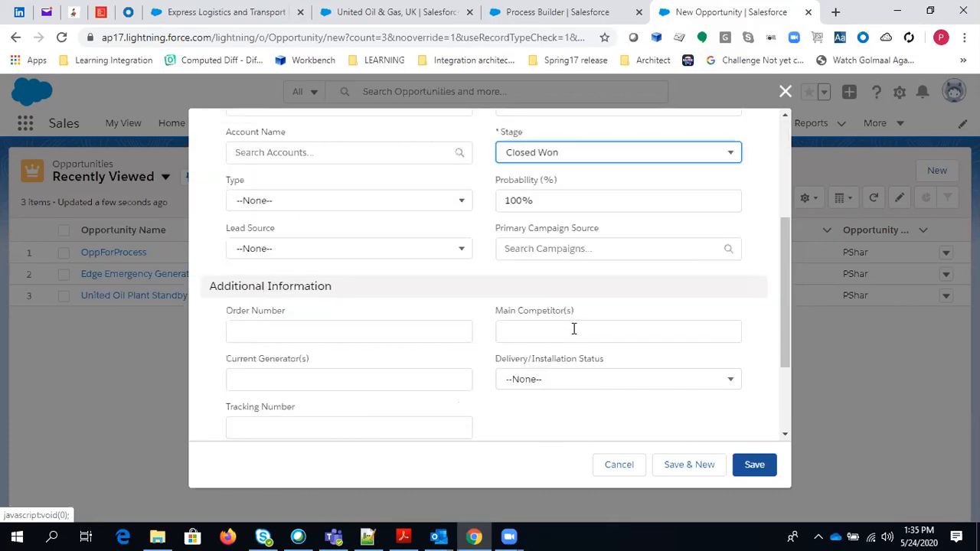
scroll(571, 327, "down", 1)
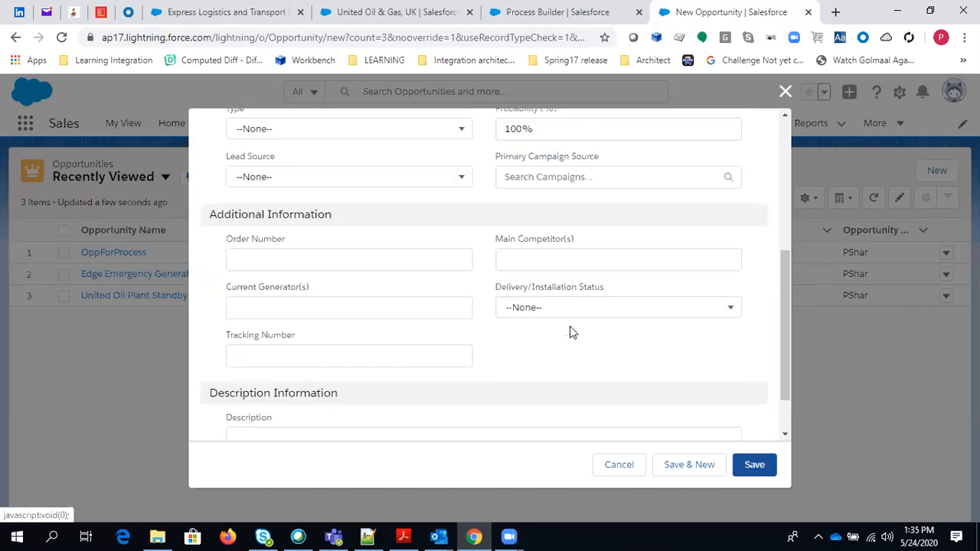
scroll(569, 332, "down", 1)
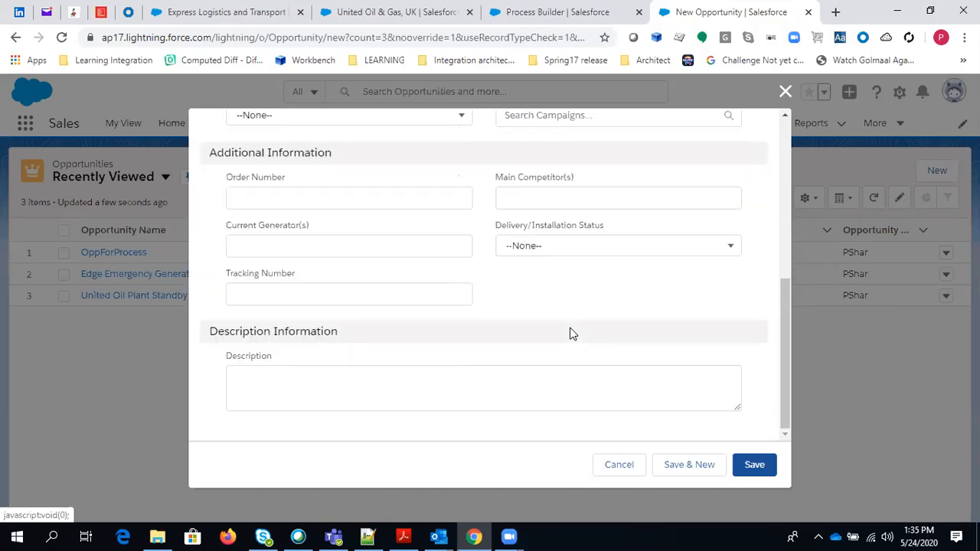
scroll(570, 333, "up", 2)
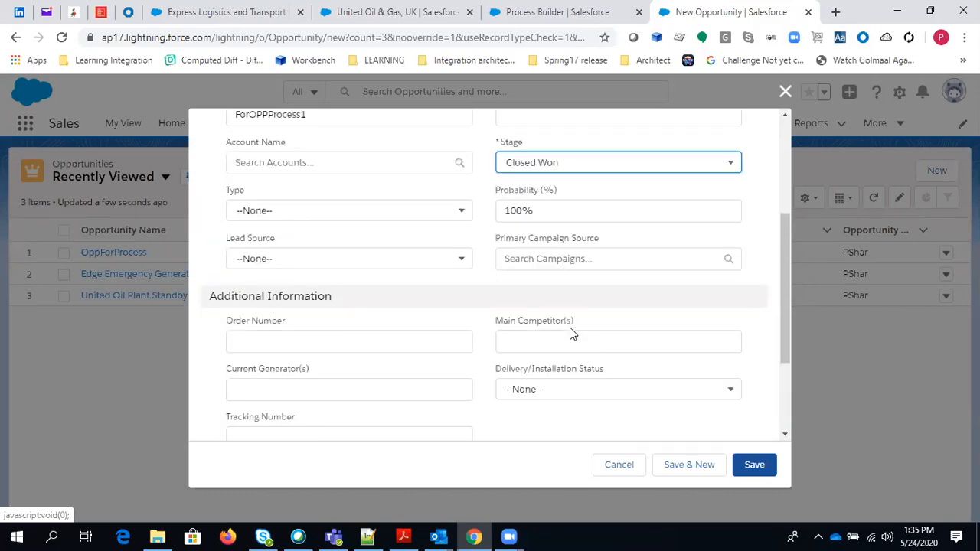
scroll(570, 333, "up", 1)
left_click(387, 242)
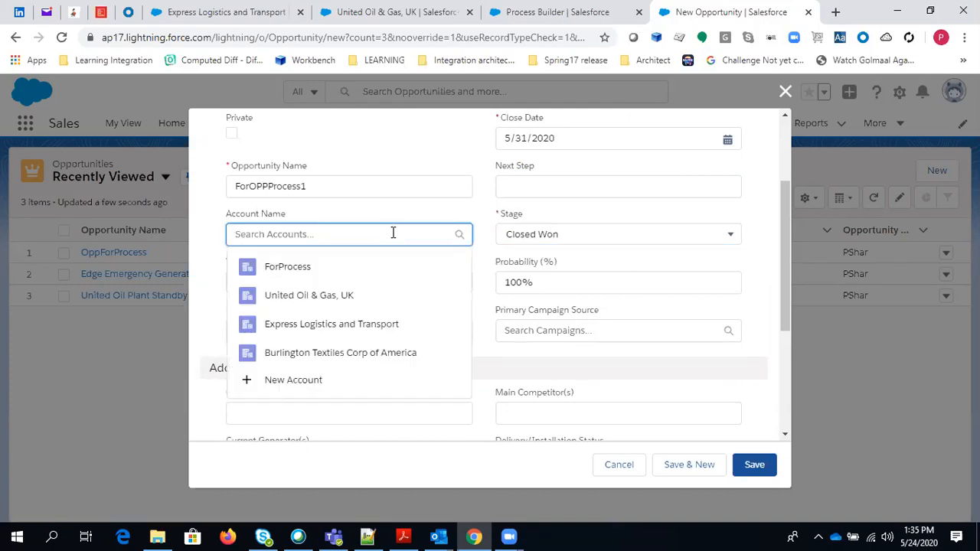
left_click(349, 265)
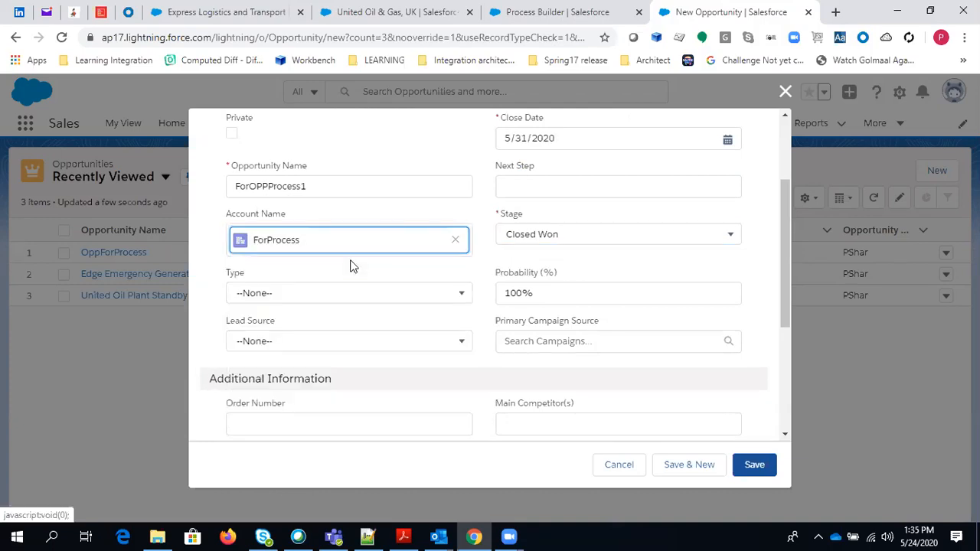
left_click(753, 465)
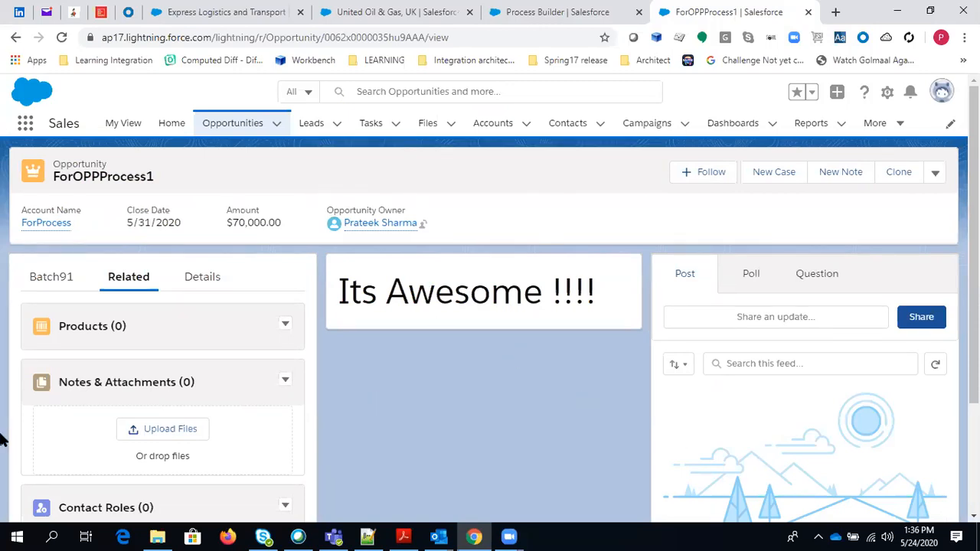
Open the opportunity's ForProcess account in a new tab and check the Rating field in its details.
right_click(46, 224)
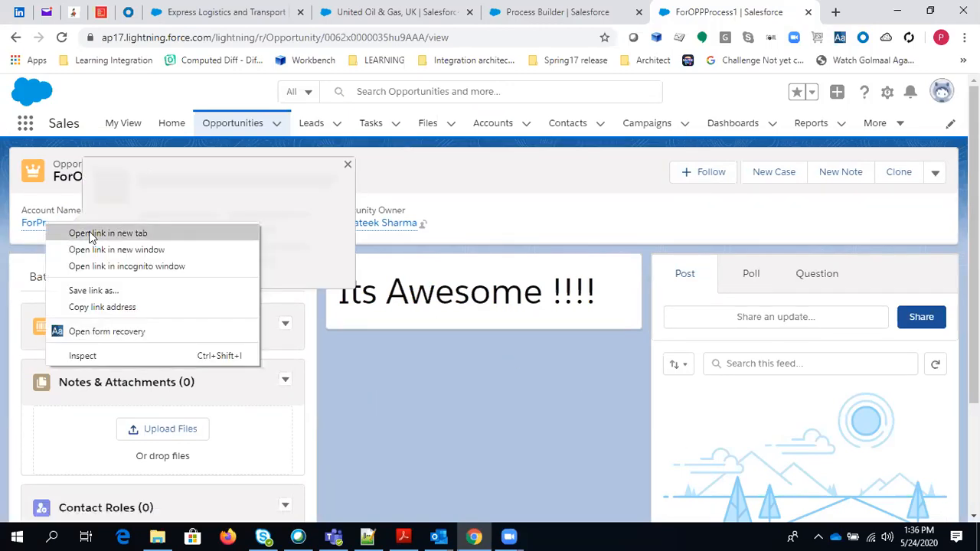
left_click(91, 233)
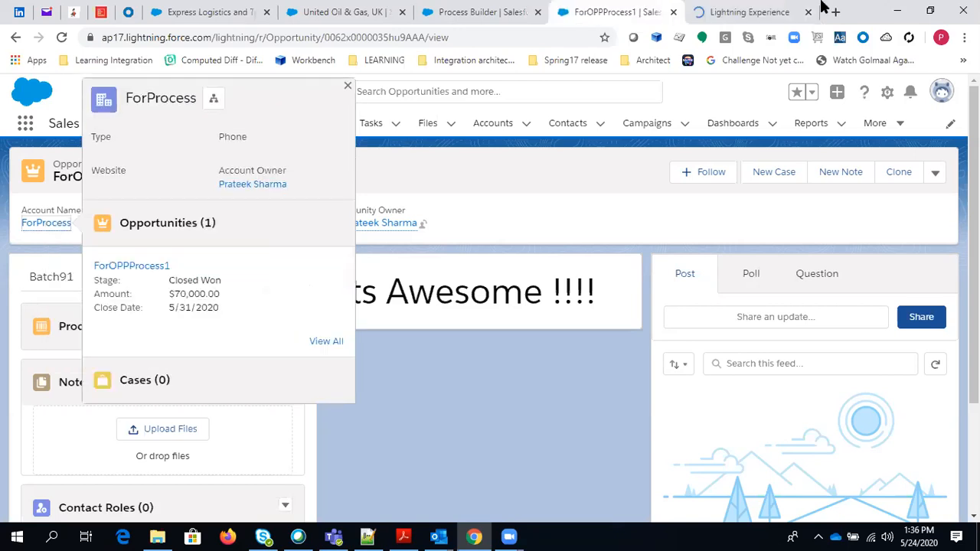
left_click(763, 9)
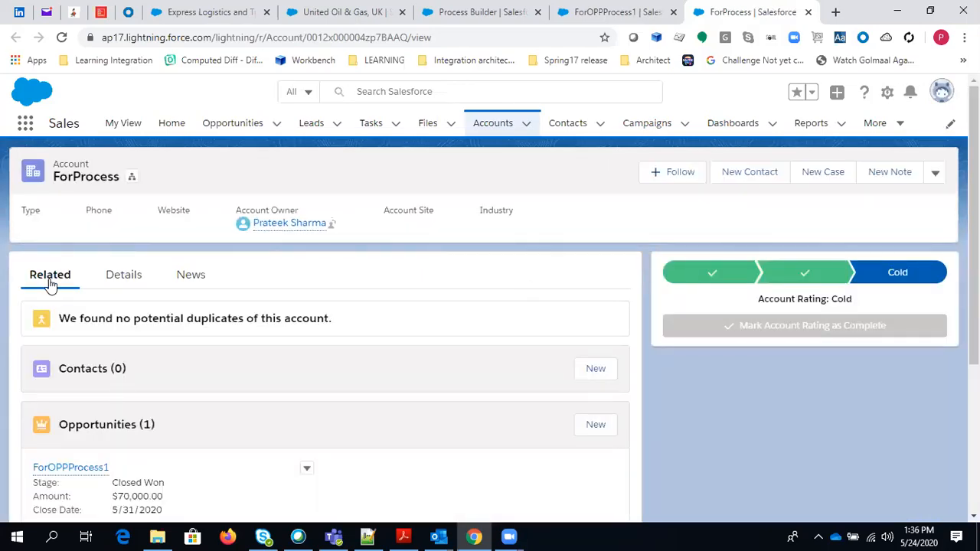
left_click(124, 279)
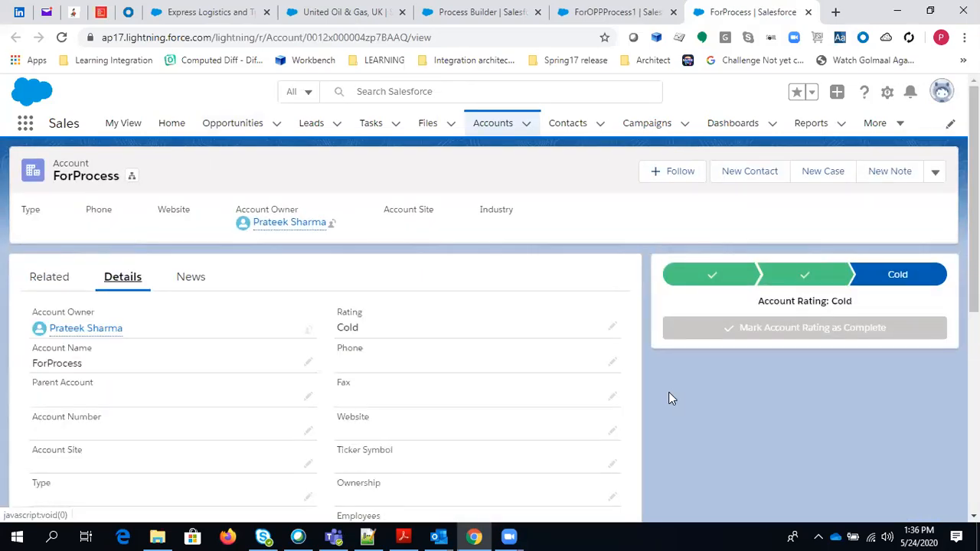
left_click_drag(370, 329, 337, 326)
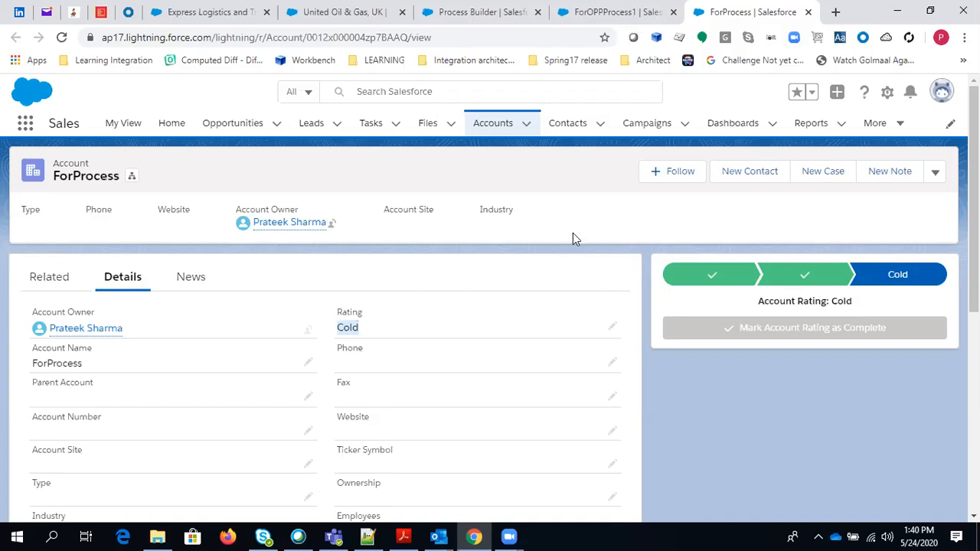
Create a new report based on the Opportunities report type.
left_click(821, 126)
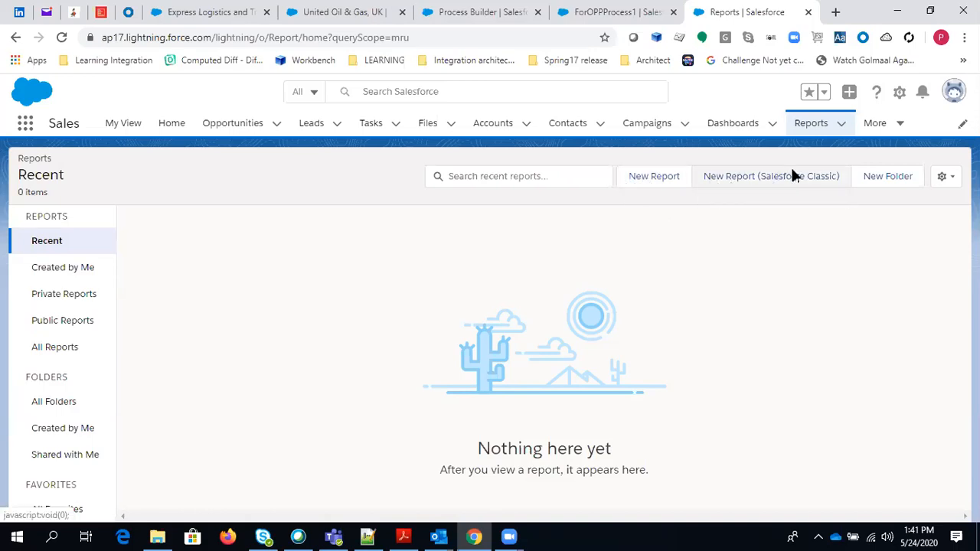
left_click(631, 179)
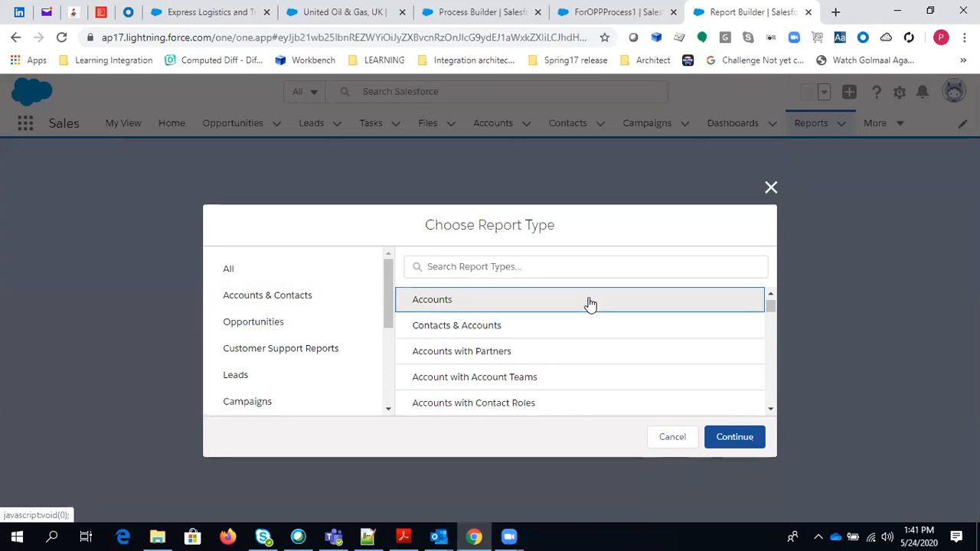
left_click(281, 328)
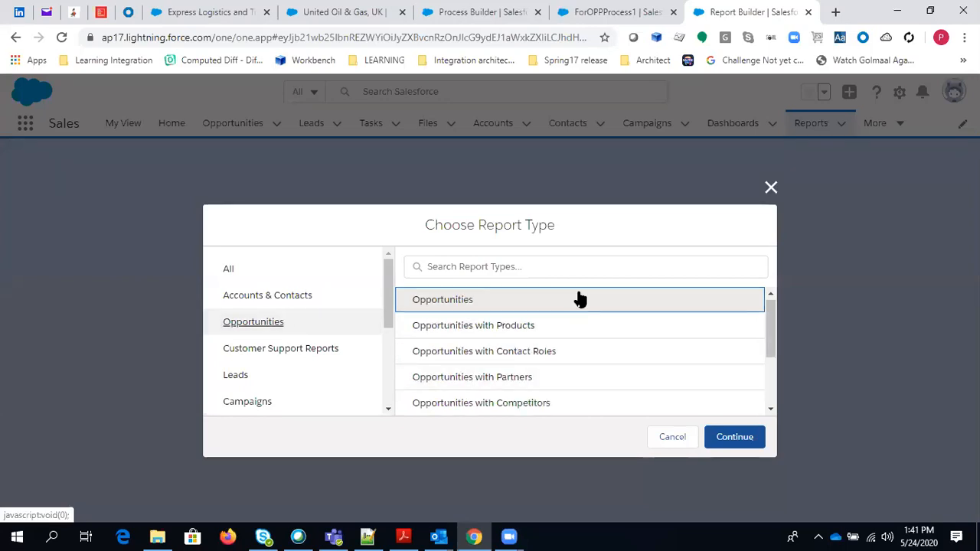
left_click(739, 438)
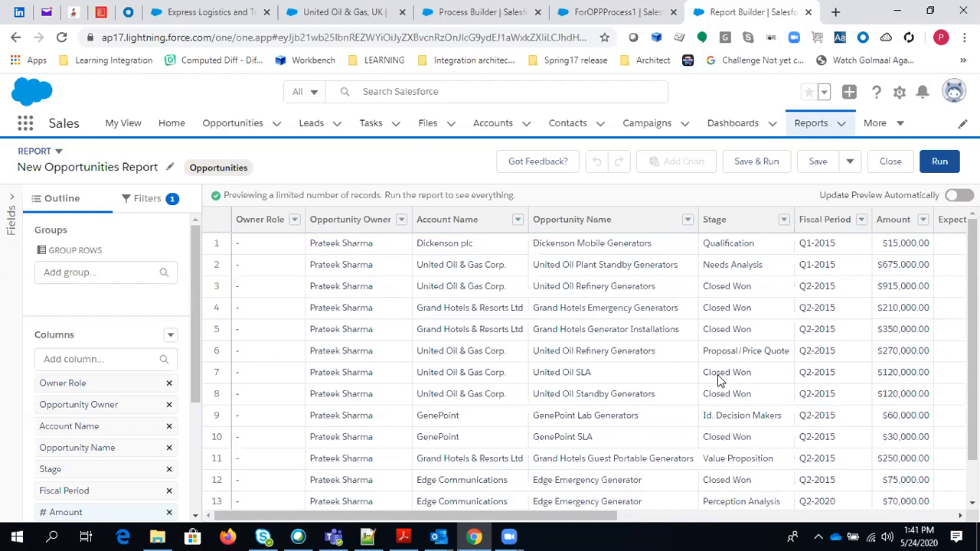
Review the available report formats and the row grouping area of the new opportunities report.
left_click(59, 153)
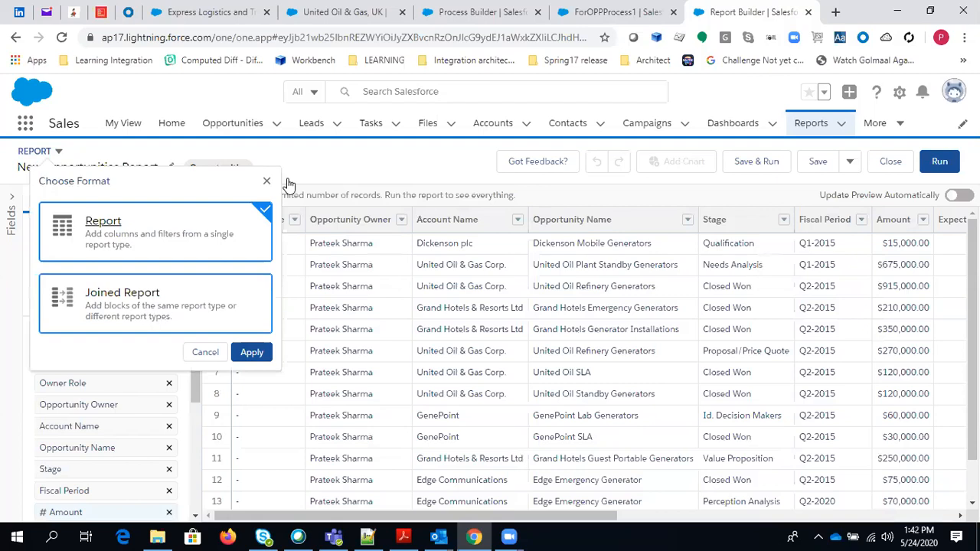
left_click(365, 173)
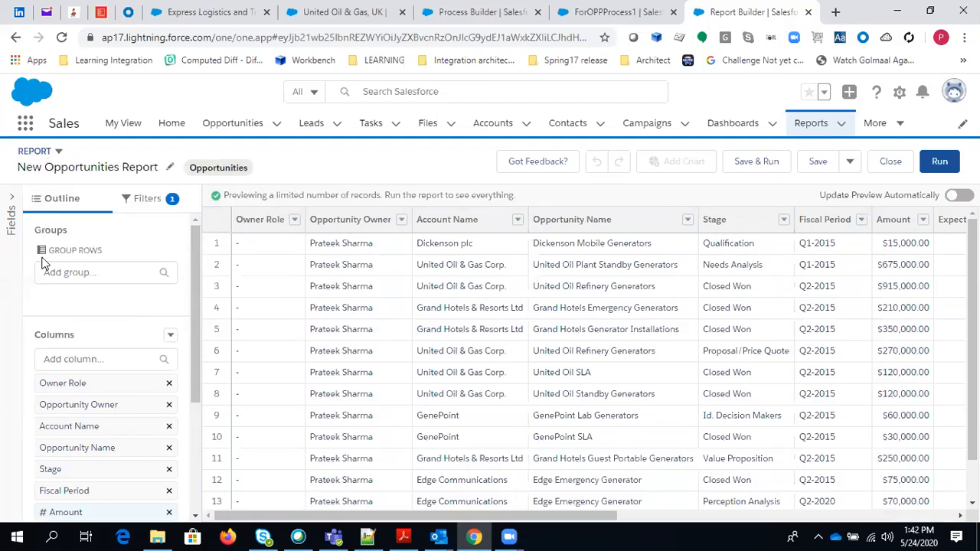
left_click_drag(36, 234, 122, 252)
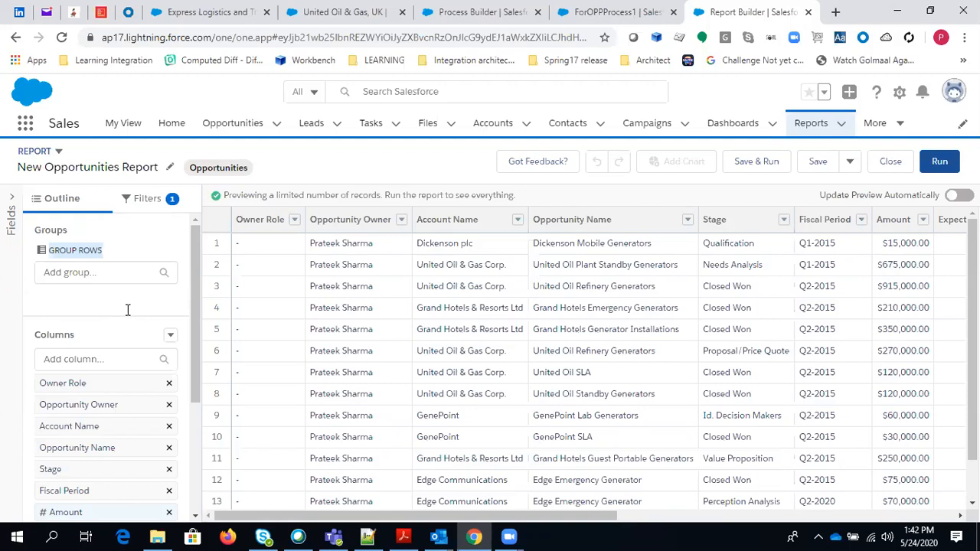
left_click(57, 152)
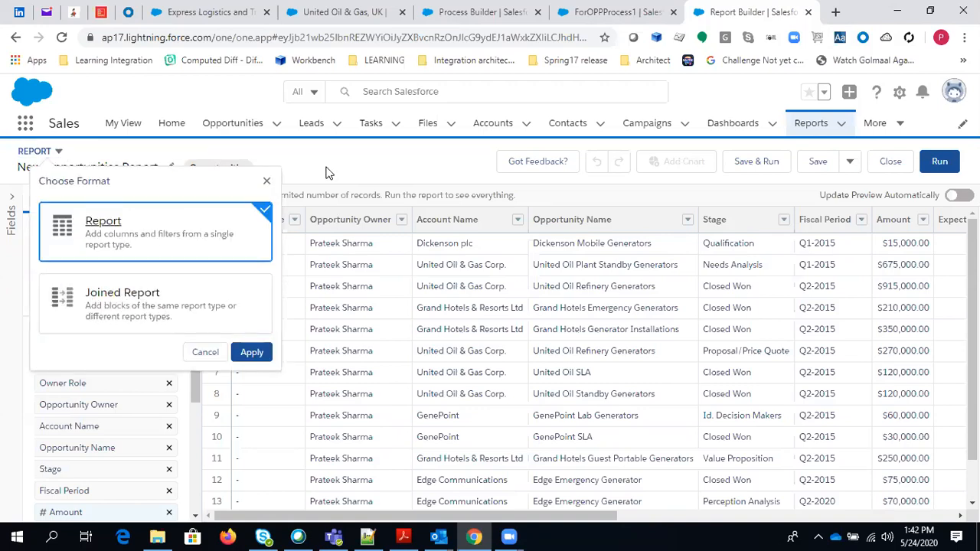
left_click(326, 170)
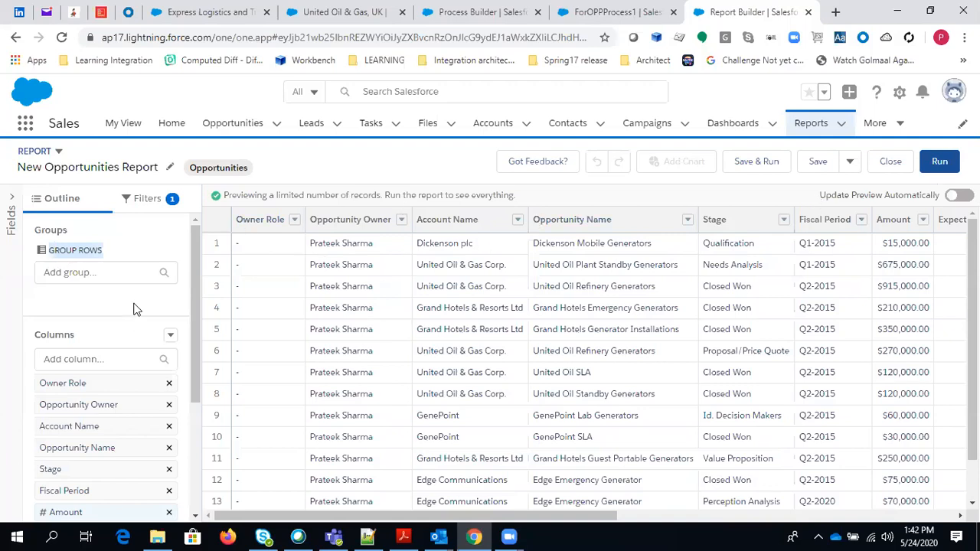
Group the report rows by Stage and turn on automatic preview updates.
left_click(122, 274)
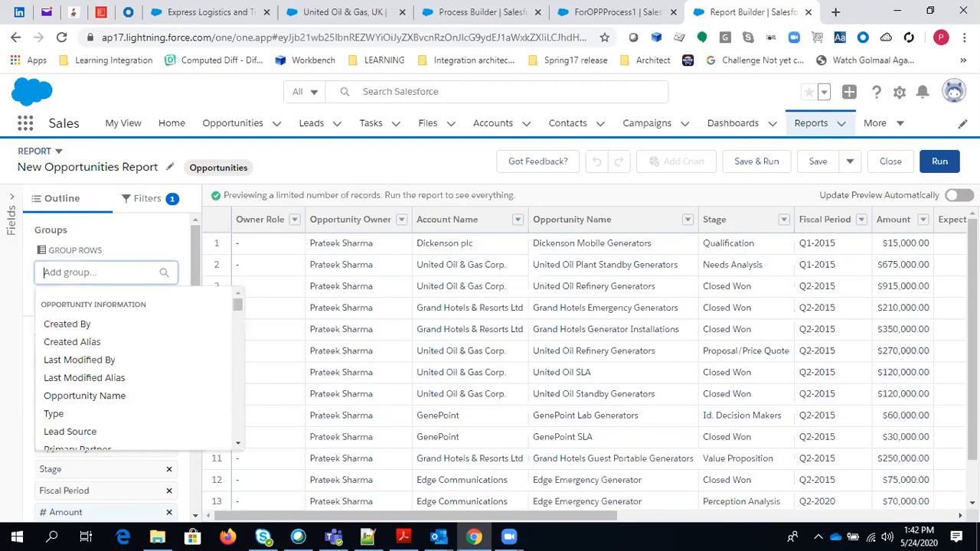
type("stage")
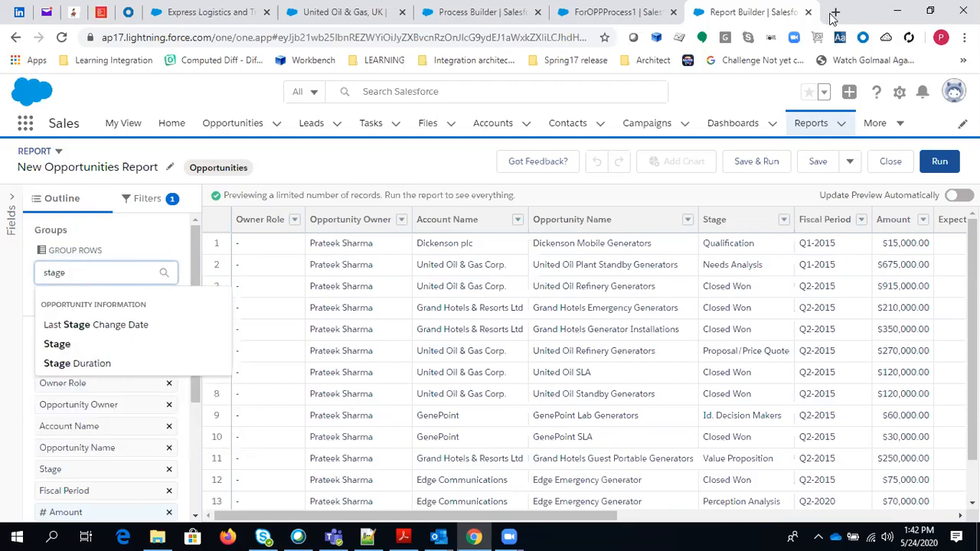
left_click(55, 344)
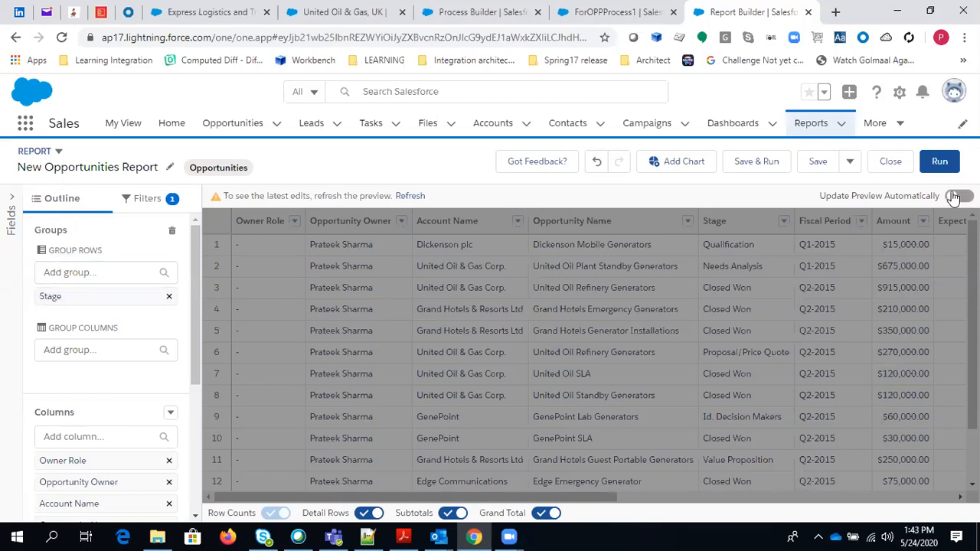
left_click(955, 196)
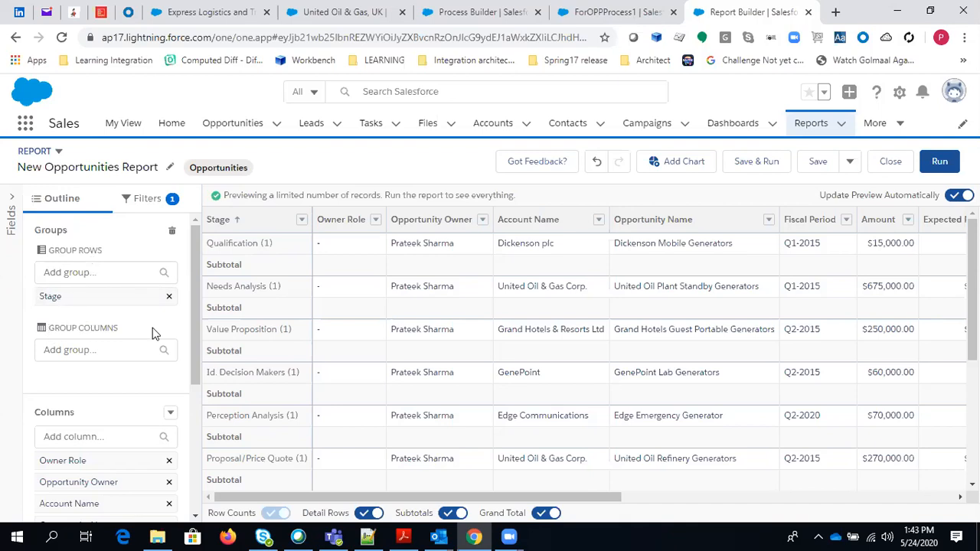
Examine the column grouping option and the remaining columns and rows of the stage-grouped preview.
left_click_drag(121, 329, 49, 328)
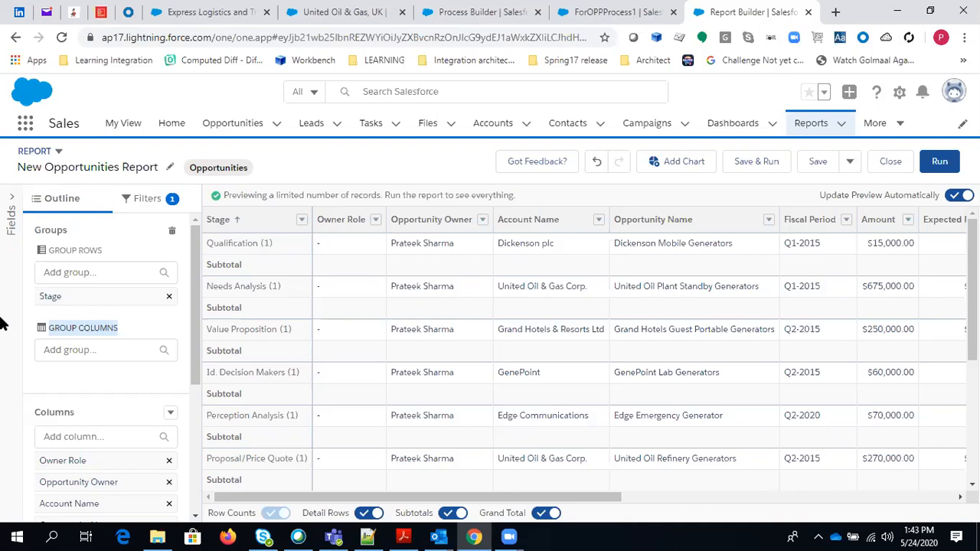
left_click_drag(591, 499, 536, 482)
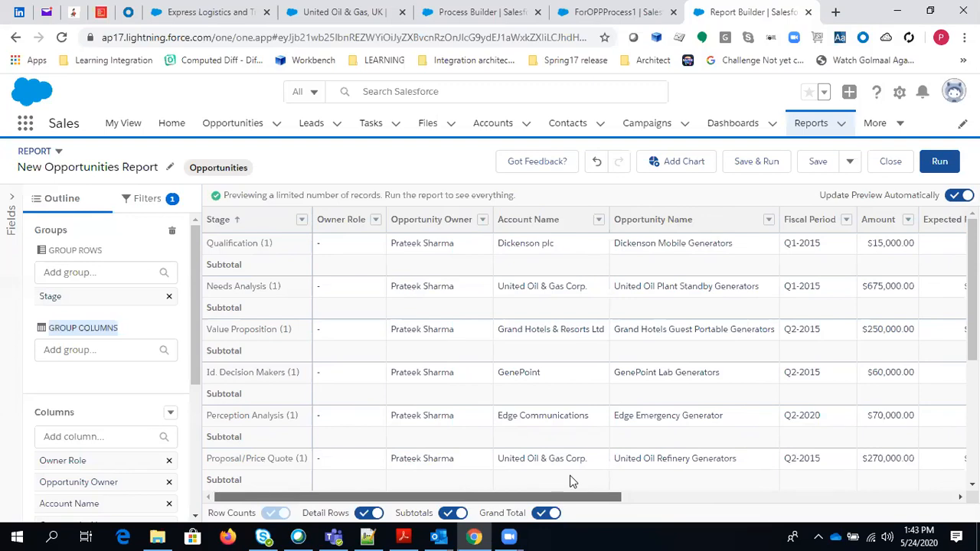
scroll(748, 481, "right", 6)
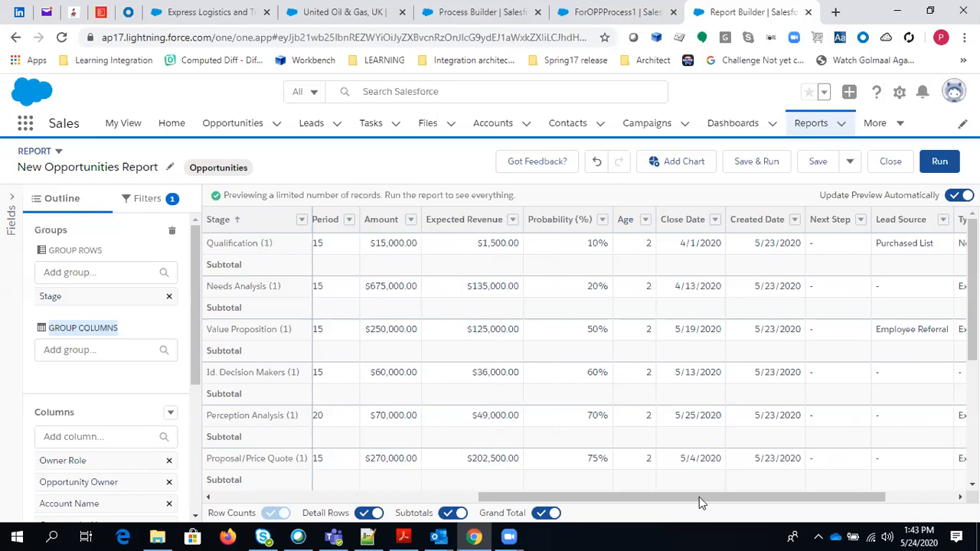
left_click_drag(699, 497, 800, 492)
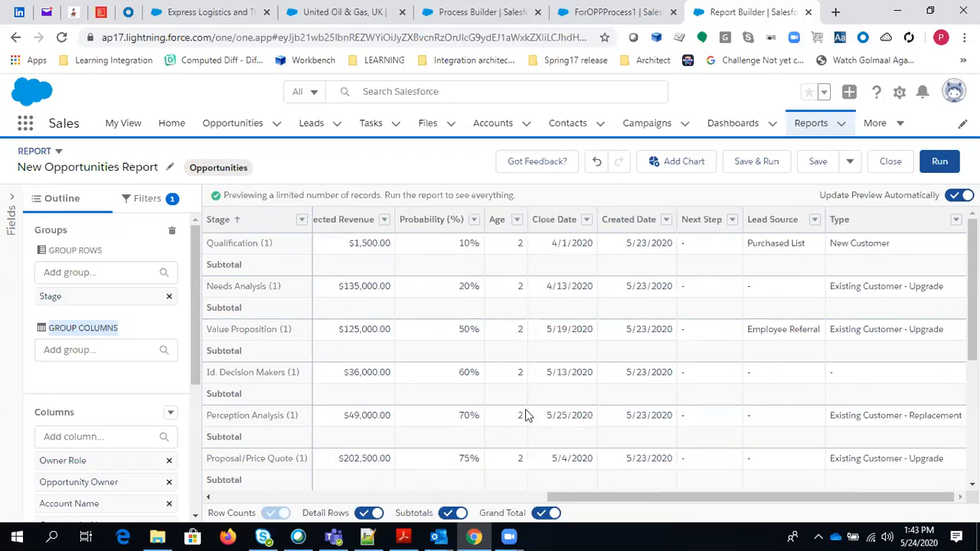
scroll(525, 415, "down", 2)
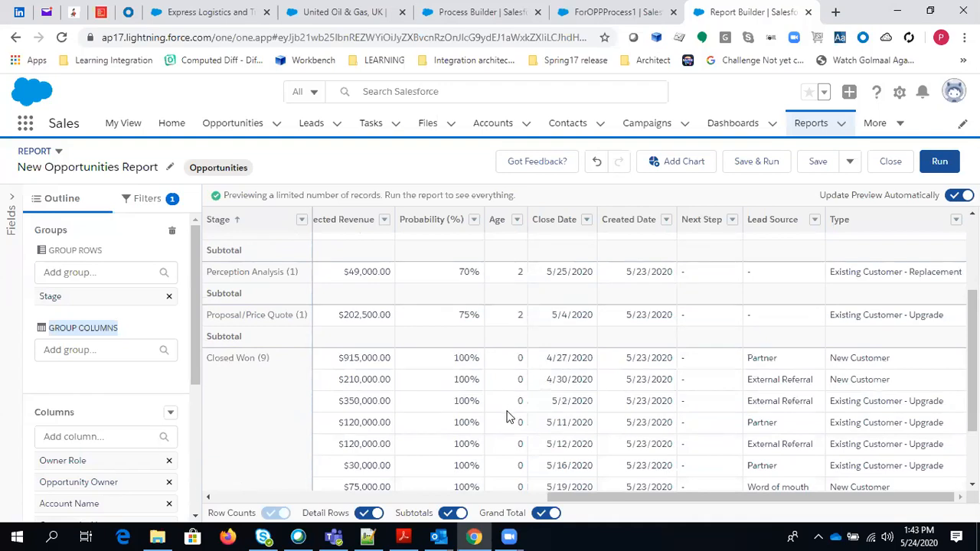
scroll(507, 417, "up", 2)
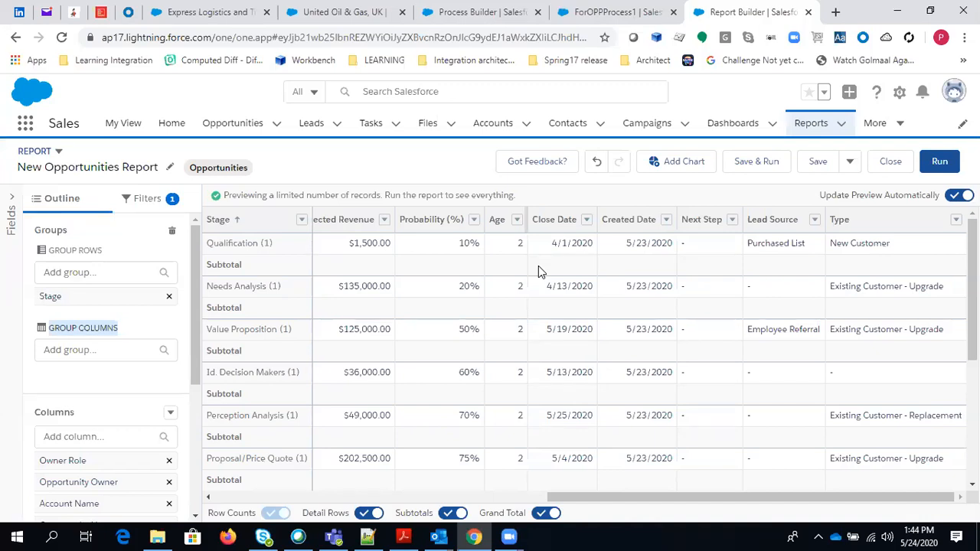
Start a bucket column on the Age field and name it AgeBuk.
left_click(517, 219)
mouse_move(566, 354)
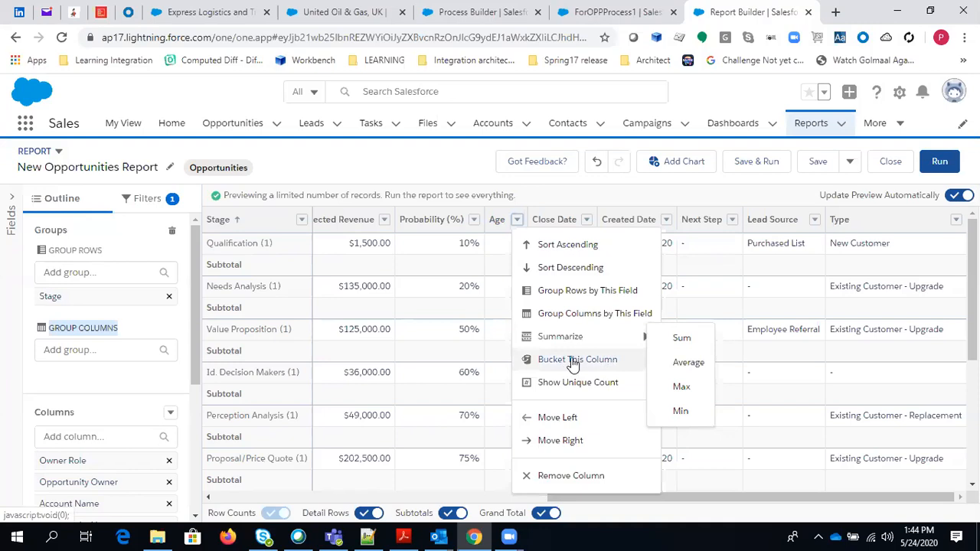
left_click(571, 357)
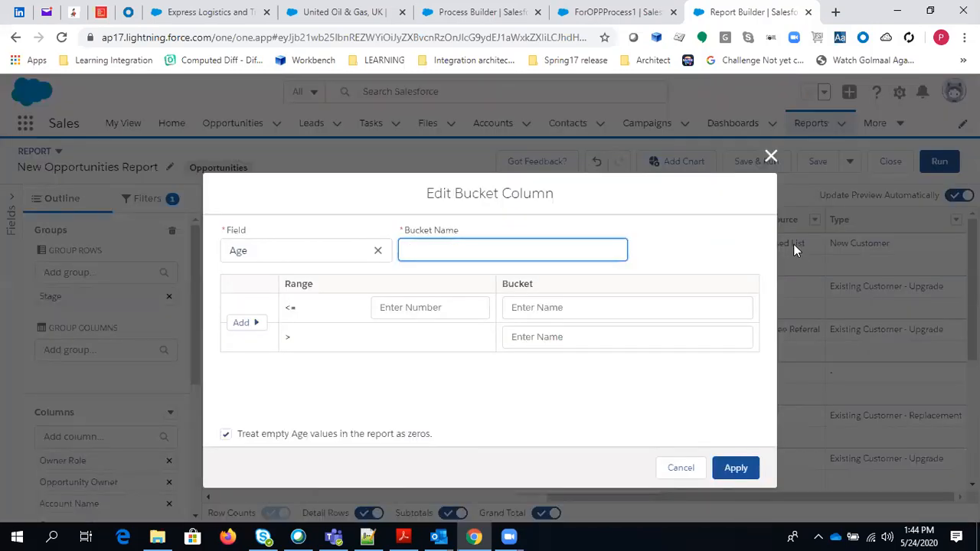
type("AgeBuk")
left_click(425, 372)
Define the age ranges so values up to 1 fall in bucket New and values above 1 in bucket OLD.
left_click(421, 308)
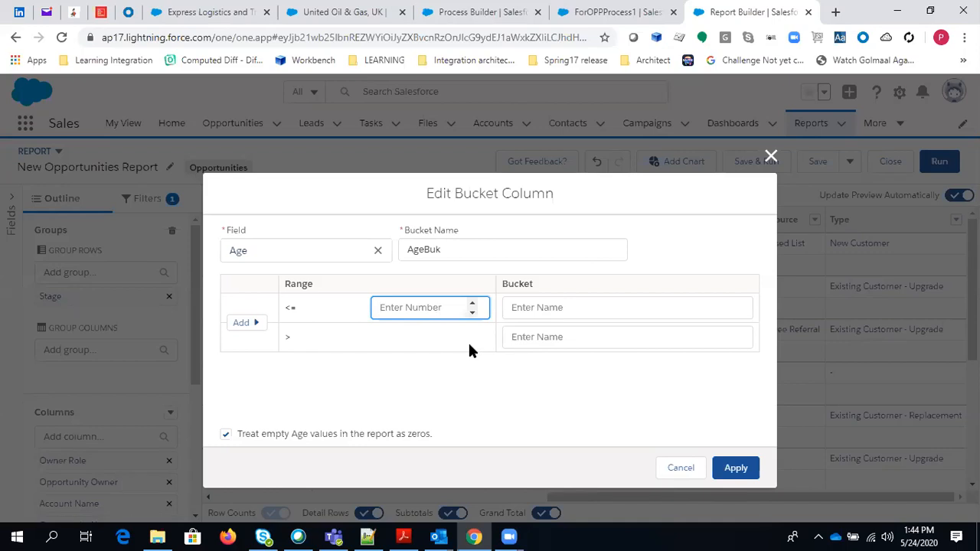
type("1")
left_click(580, 312)
type("New")
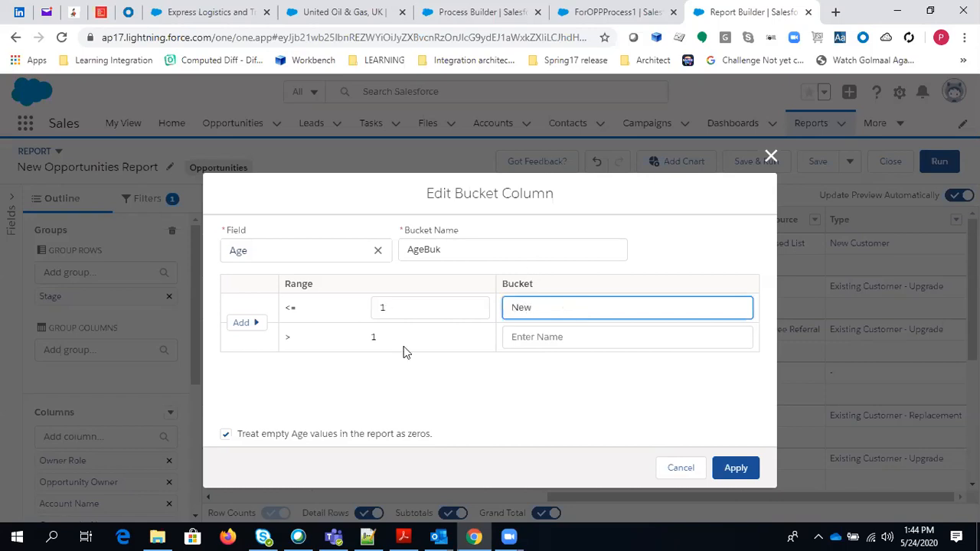
left_click(650, 340)
type("OLD")
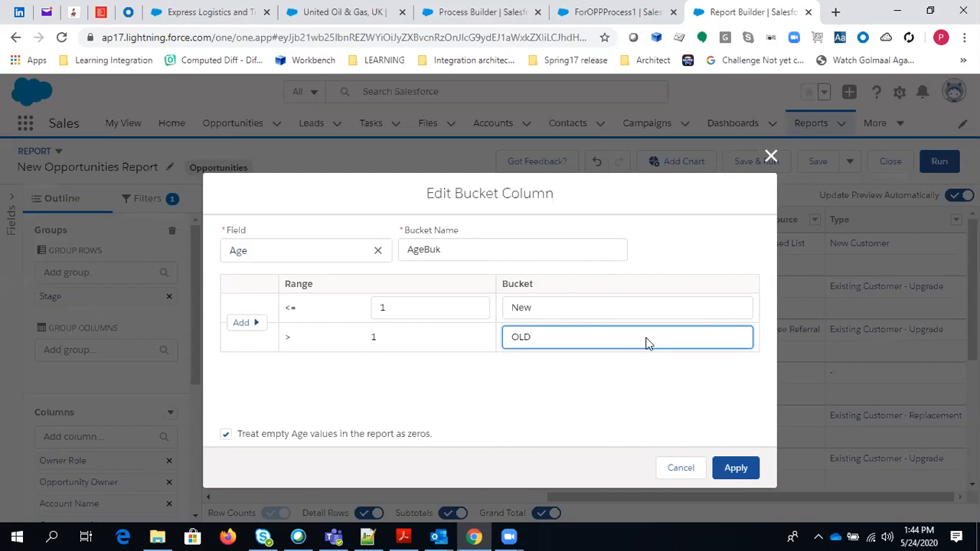
Rename the bucket for ages up to 1 as NEW and apply the bucket column to the report.
left_click(605, 403)
left_click(538, 307)
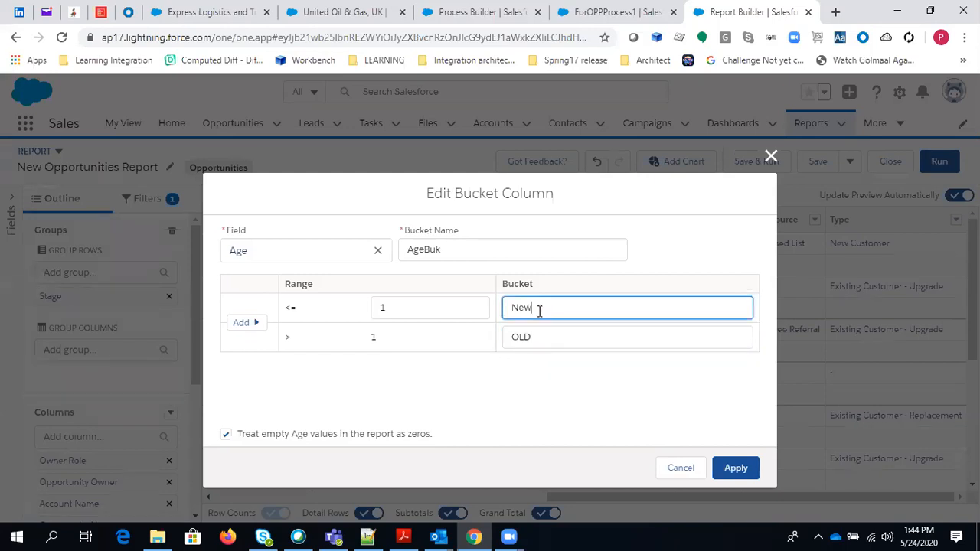
key("BackSpace")
key("BackSpace")
type("EW")
left_click(736, 469)
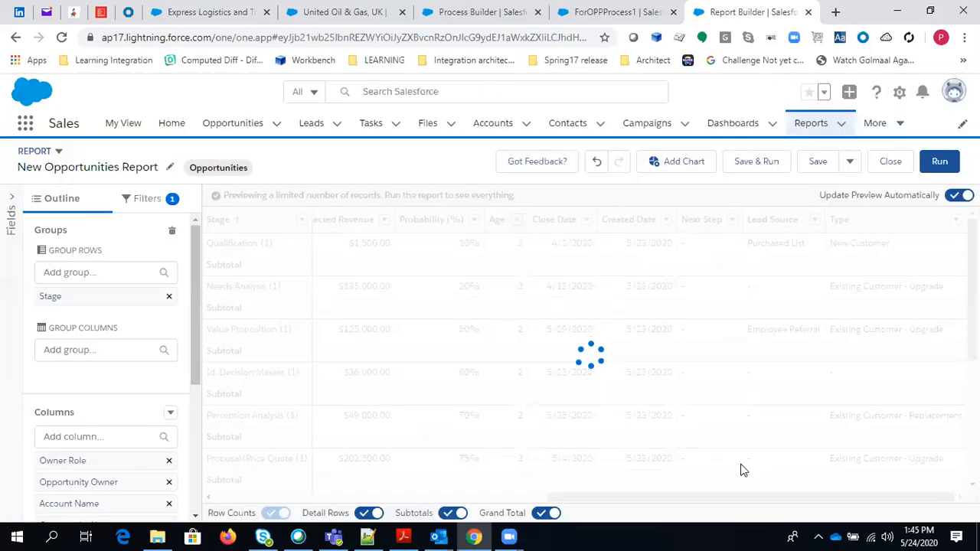
Check the AgeBuk column against the Age values in the report preview, including the Closed Won group.
left_click(927, 497)
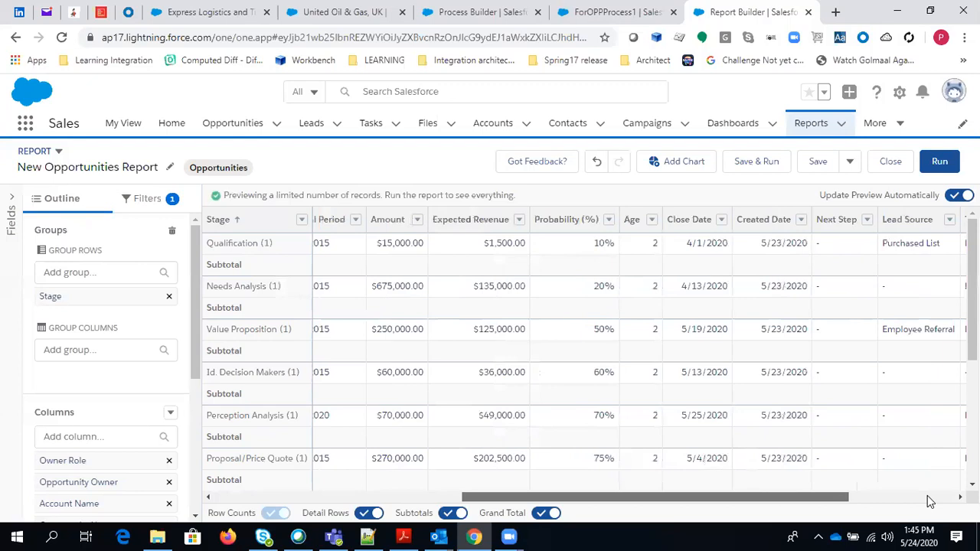
left_click(927, 495)
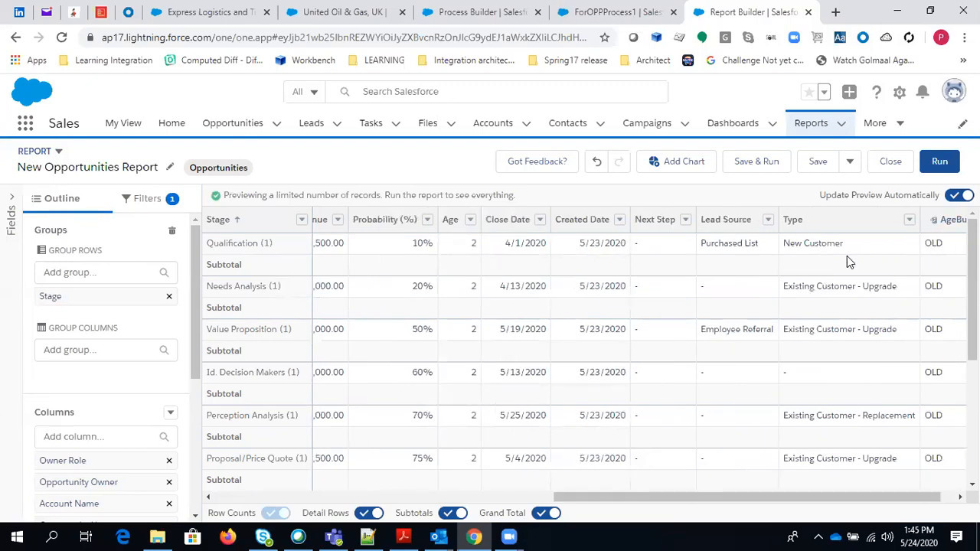
scroll(907, 379, "down", 5)
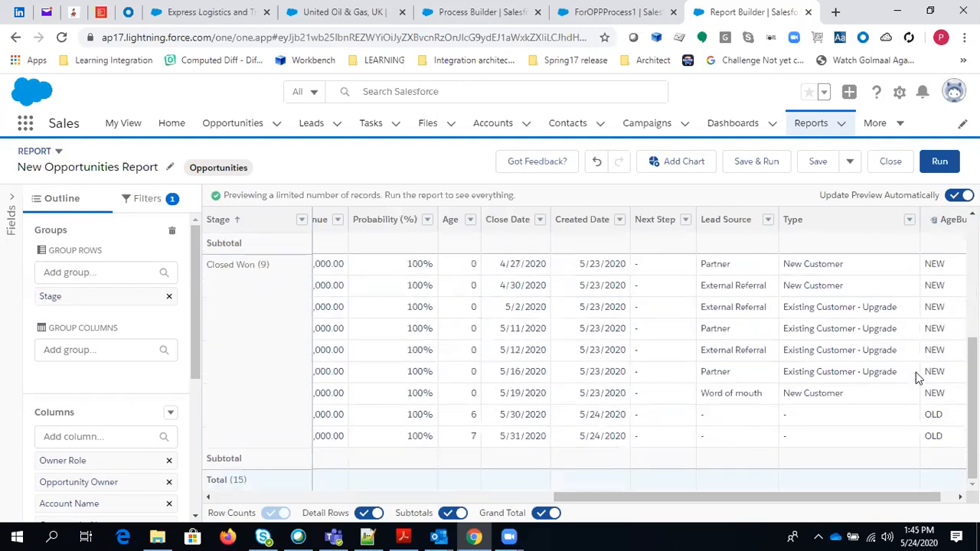
scroll(471, 346, "up", 1)
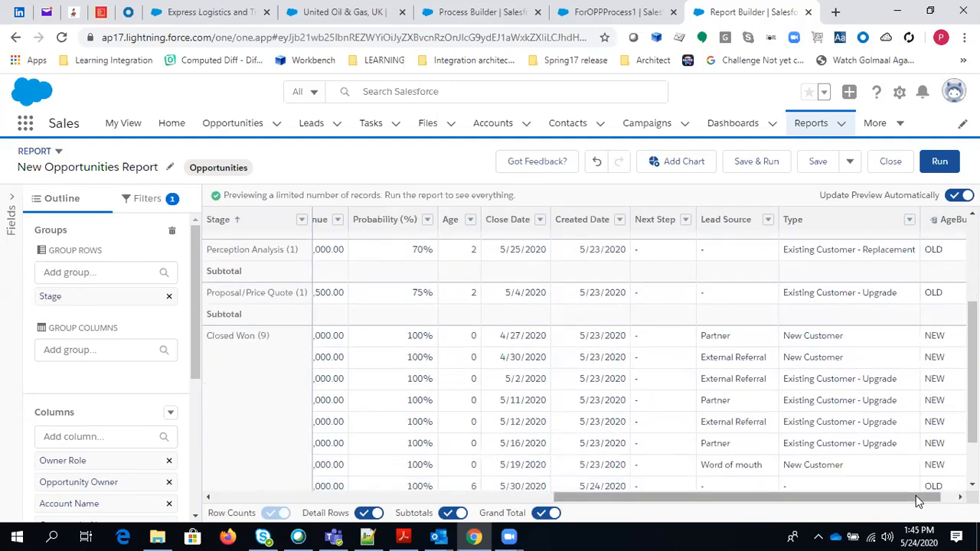
Run the Opportunities report and review the grouped records down to the Total row.
left_click_drag(916, 495, 929, 495)
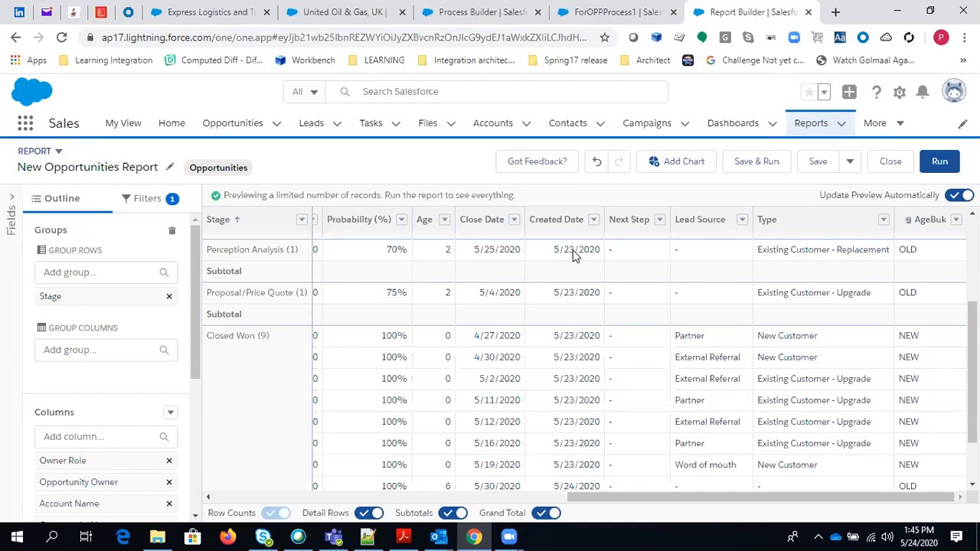
left_click(945, 163)
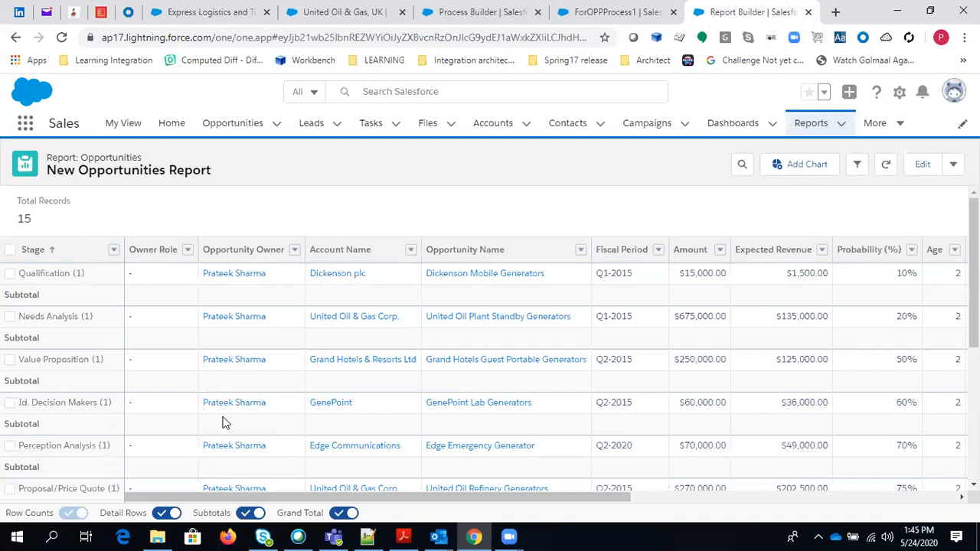
scroll(236, 413, "down", 5)
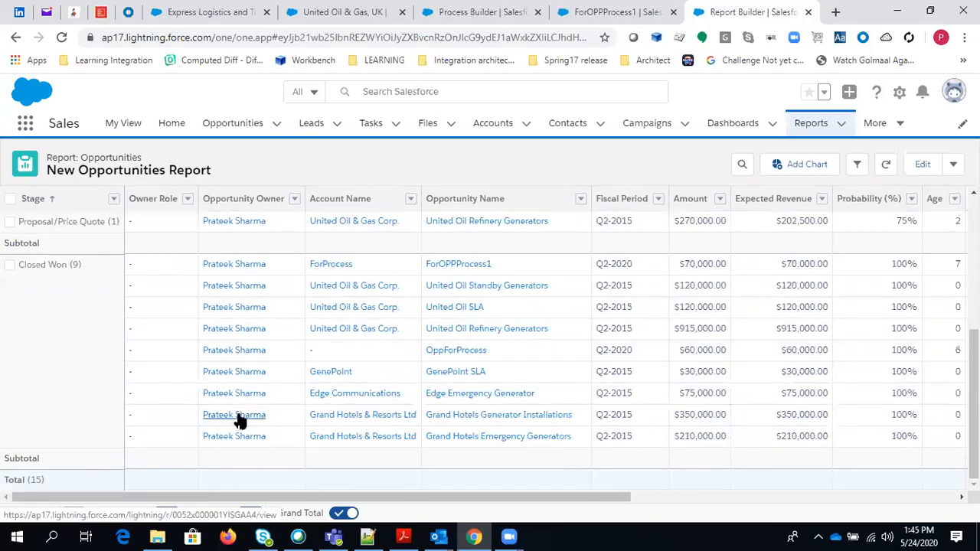
scroll(238, 414, "up", 5)
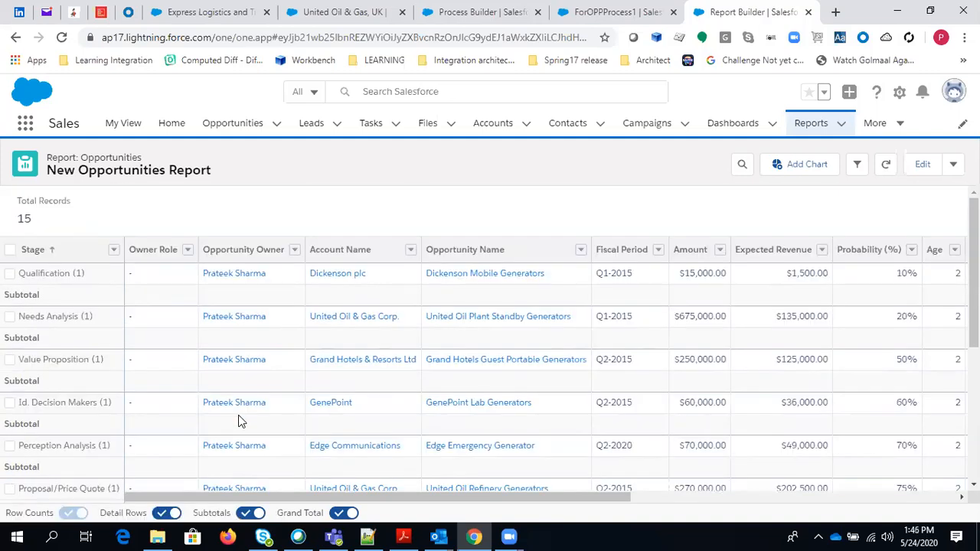
Start saving the report under the name My summary report, letting its unique name fill in.
left_click(953, 163)
left_click(917, 193)
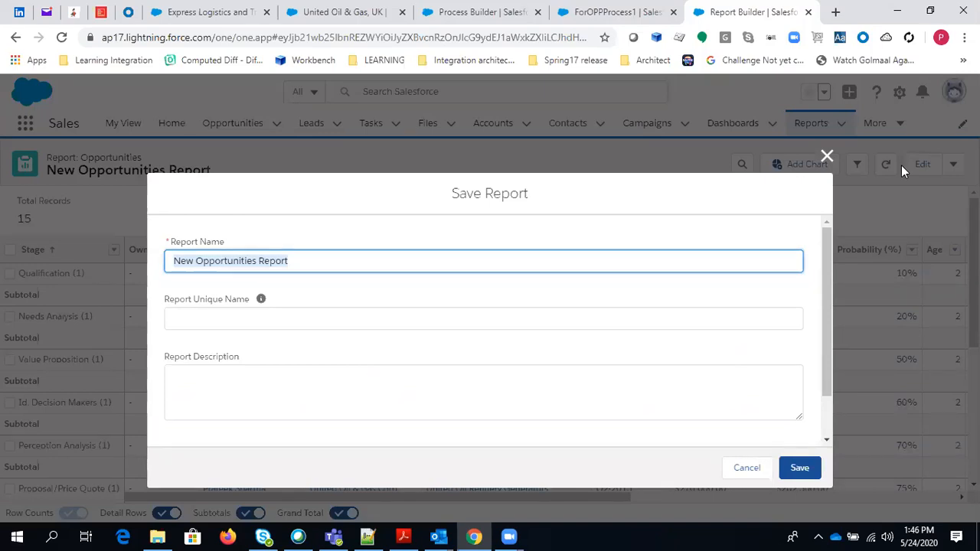
type("My summary repo")
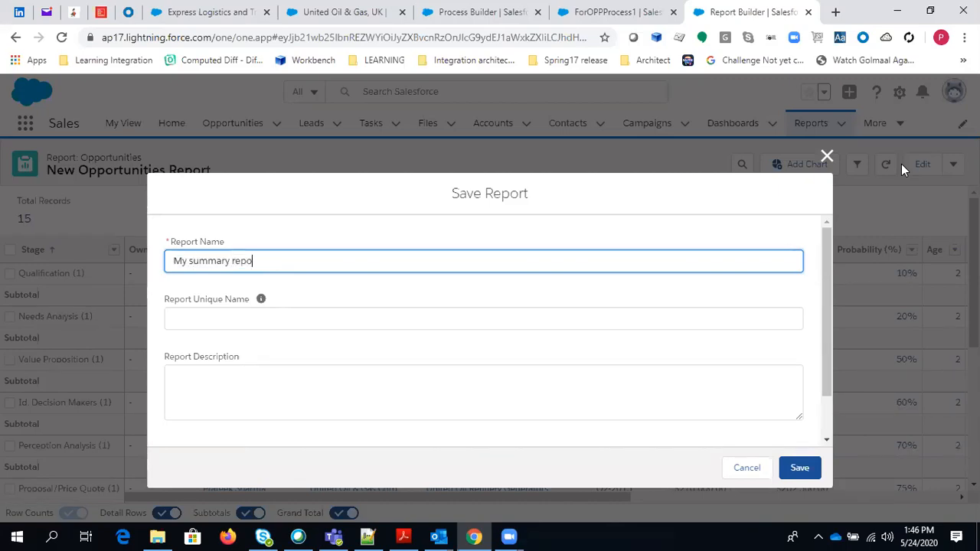
type("rt")
left_click(410, 320)
Choose the Public Reports folder as the report's location and save the report.
scroll(586, 354, "down", 2)
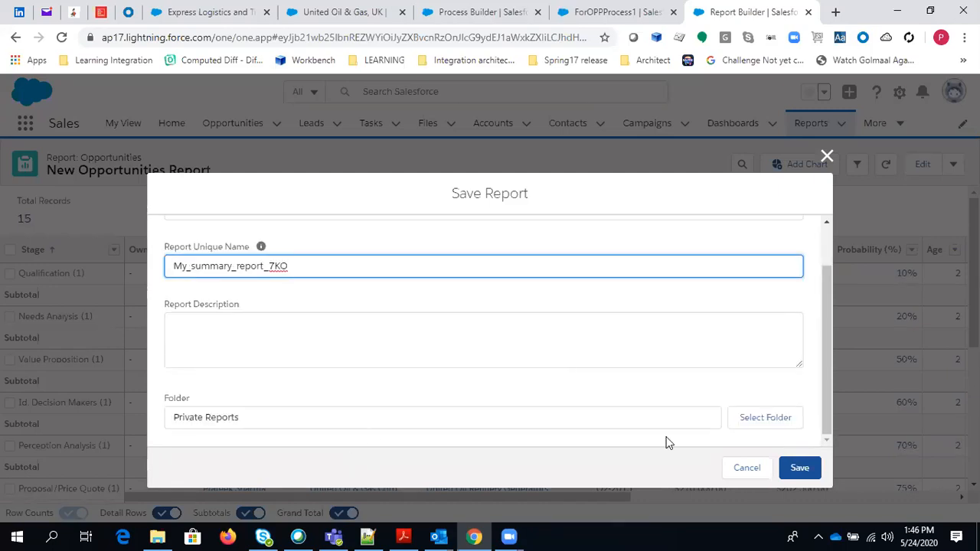
left_click(747, 417)
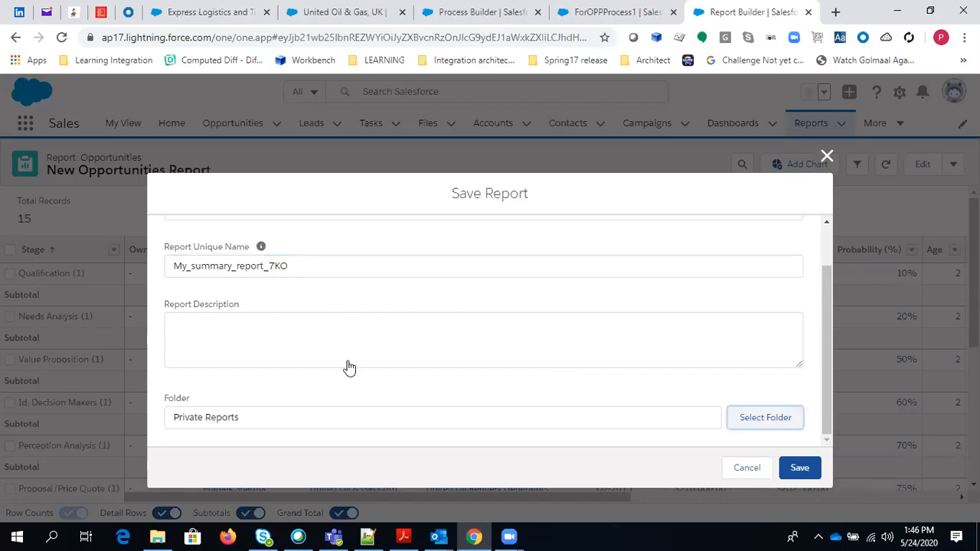
left_click(317, 362)
left_click(664, 460)
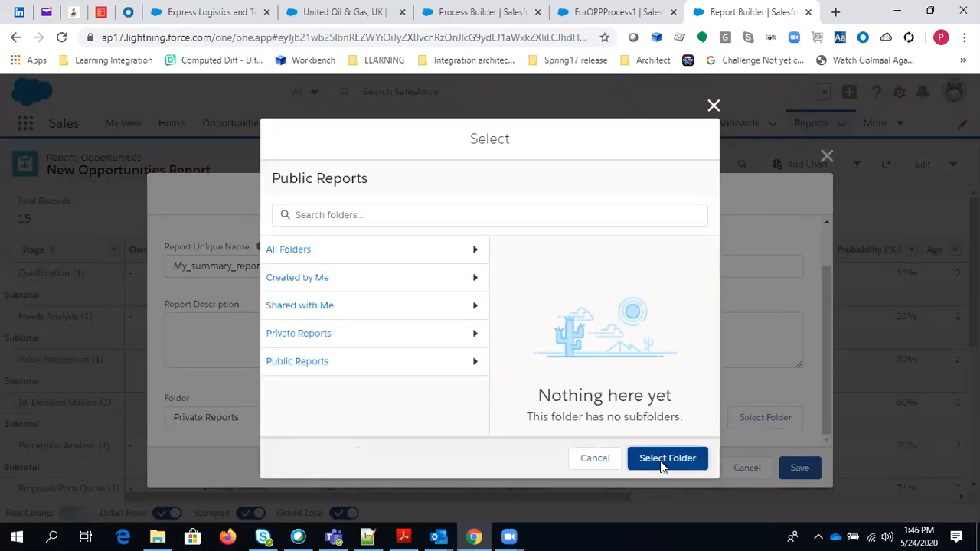
left_click(799, 468)
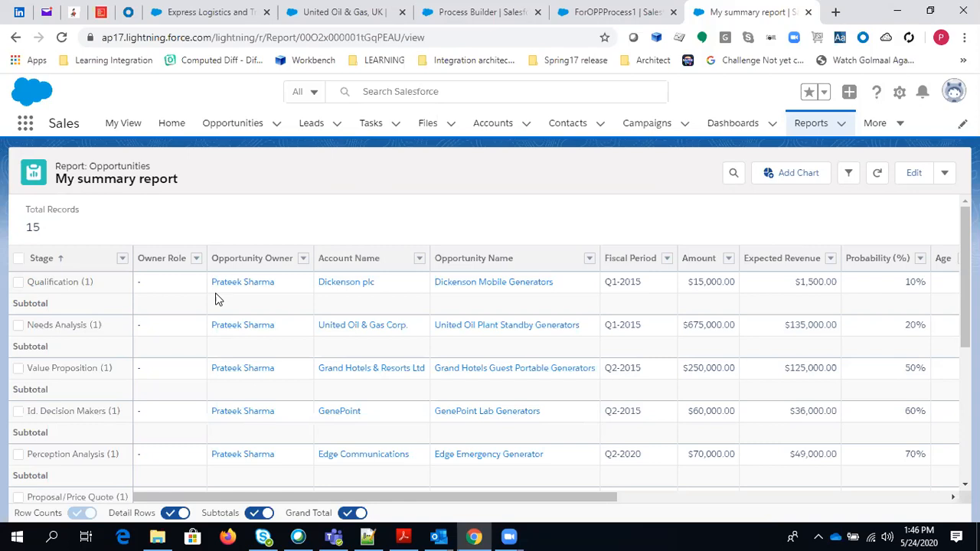
Create a new dashboard named My custom in the Private Dashboards folder.
left_click(727, 126)
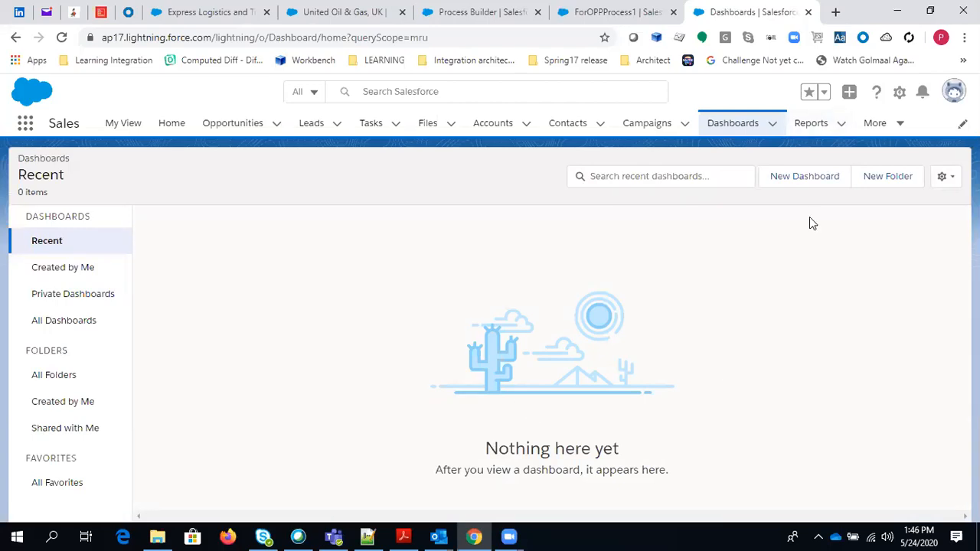
left_click(798, 178)
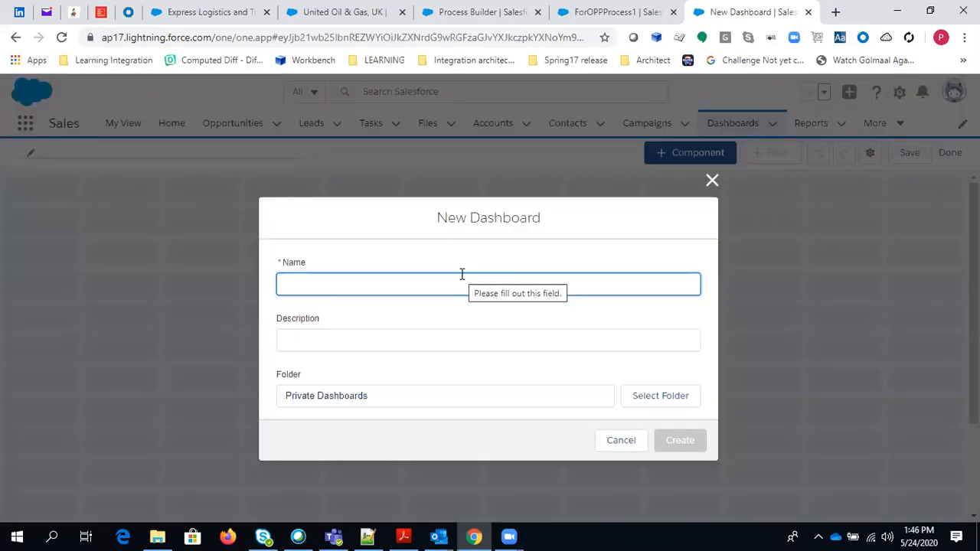
type("My")
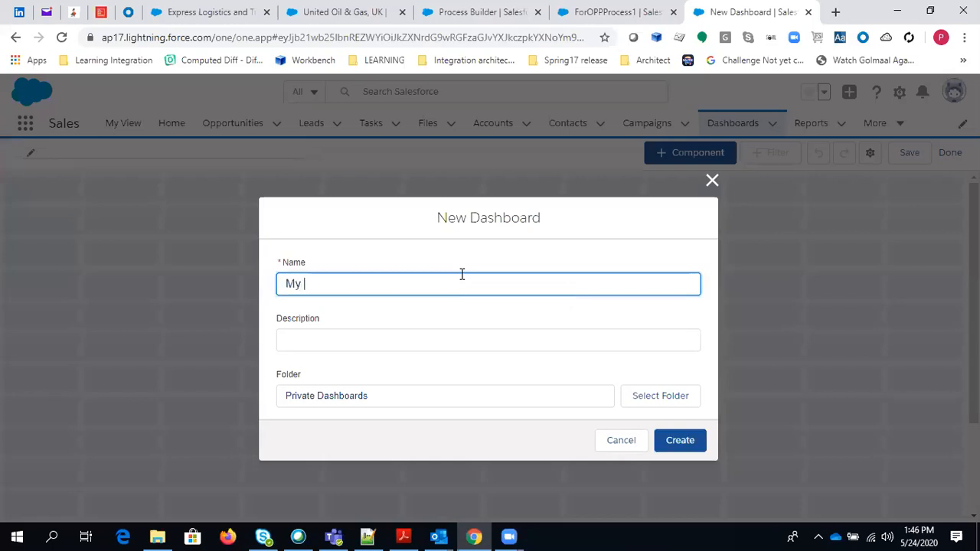
type(" custom")
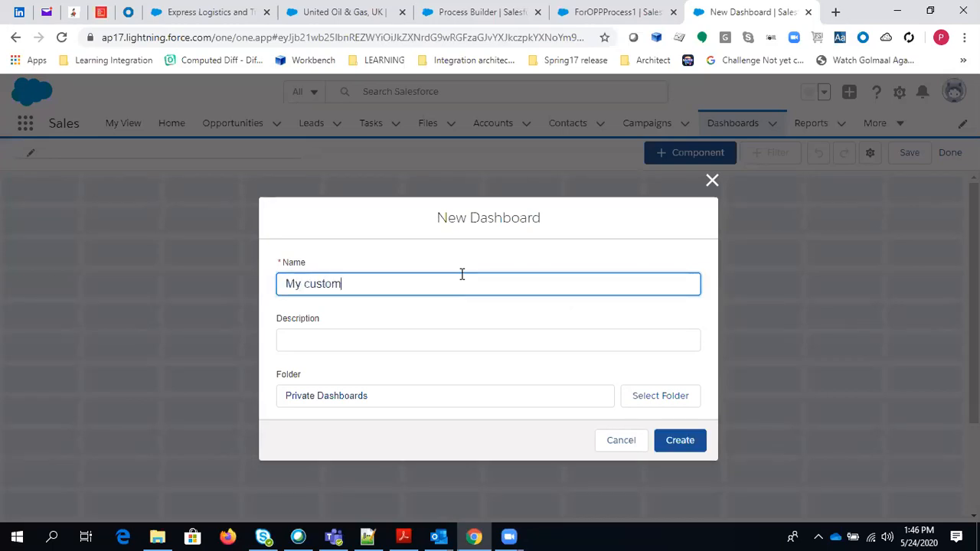
left_click(352, 355)
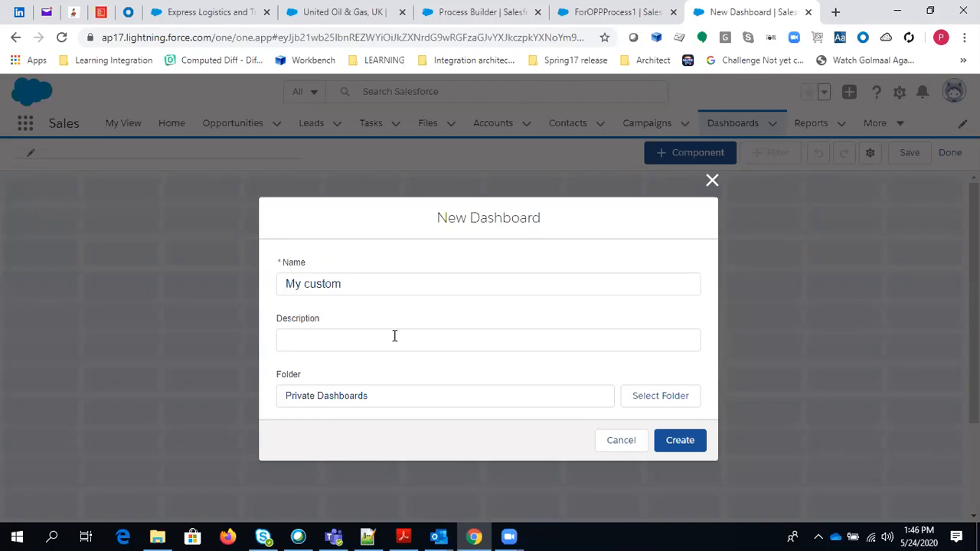
left_click(649, 399)
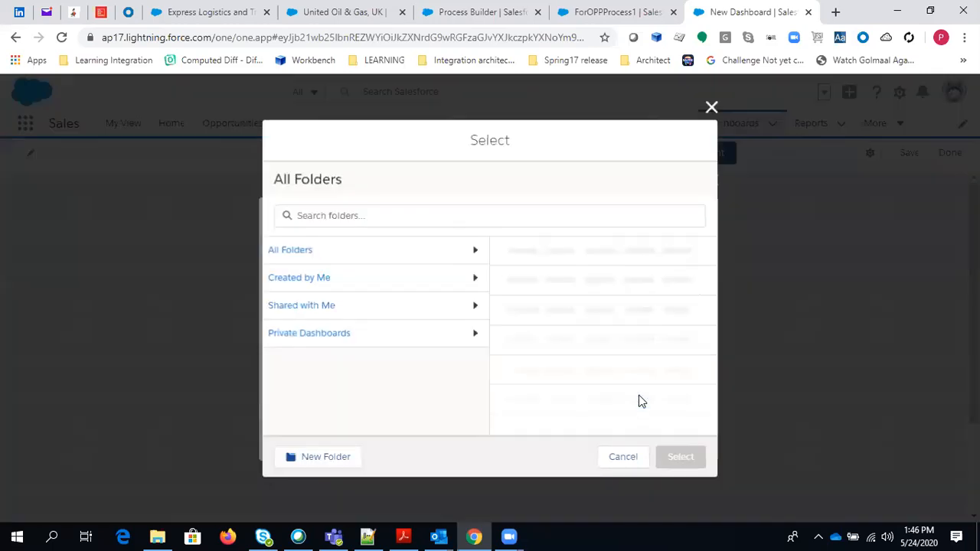
left_click(282, 343)
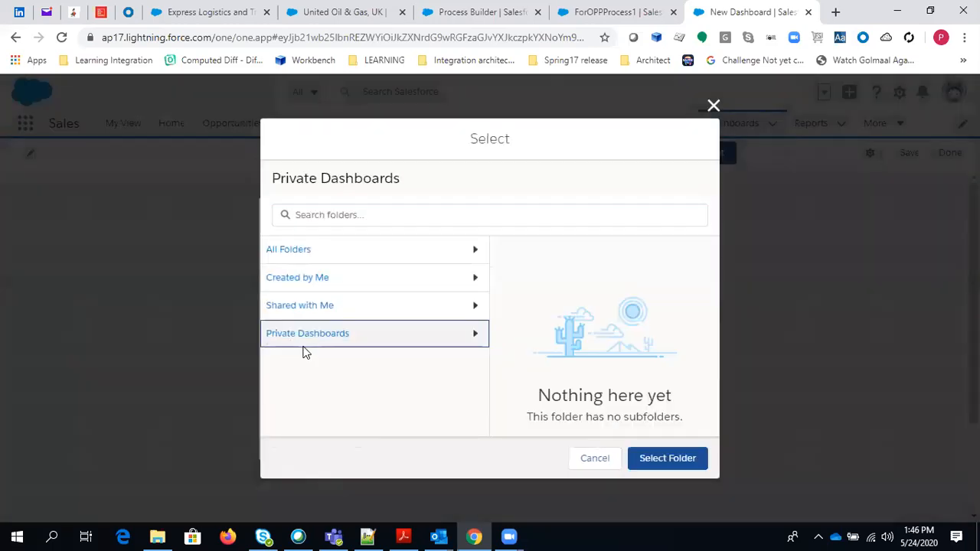
left_click(696, 457)
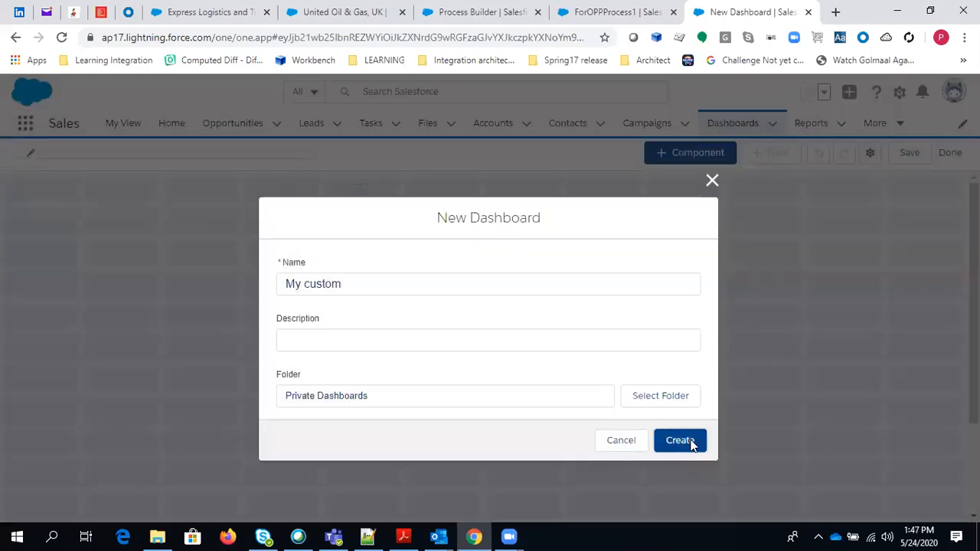
left_click(691, 442)
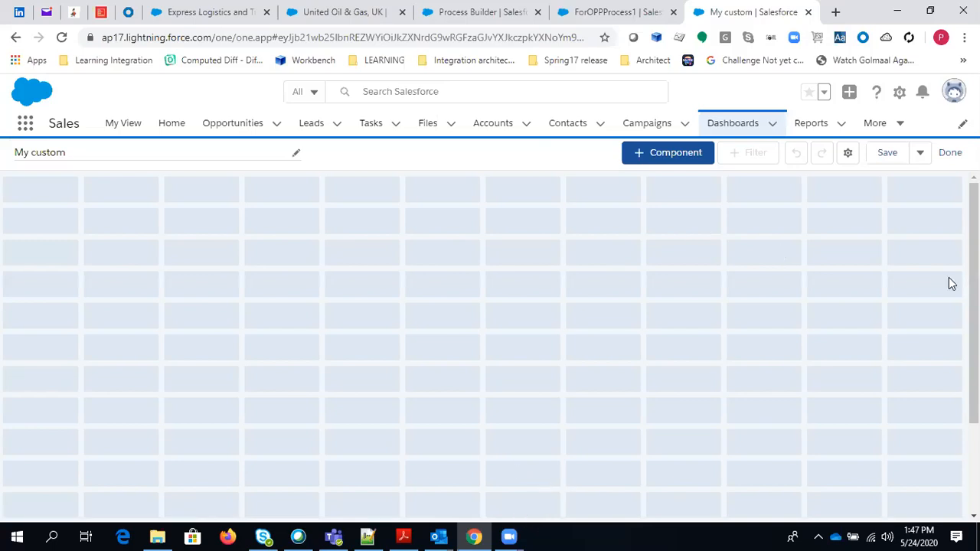
Start a dashboard component based on My summary report from the Public Reports folder.
left_click(672, 159)
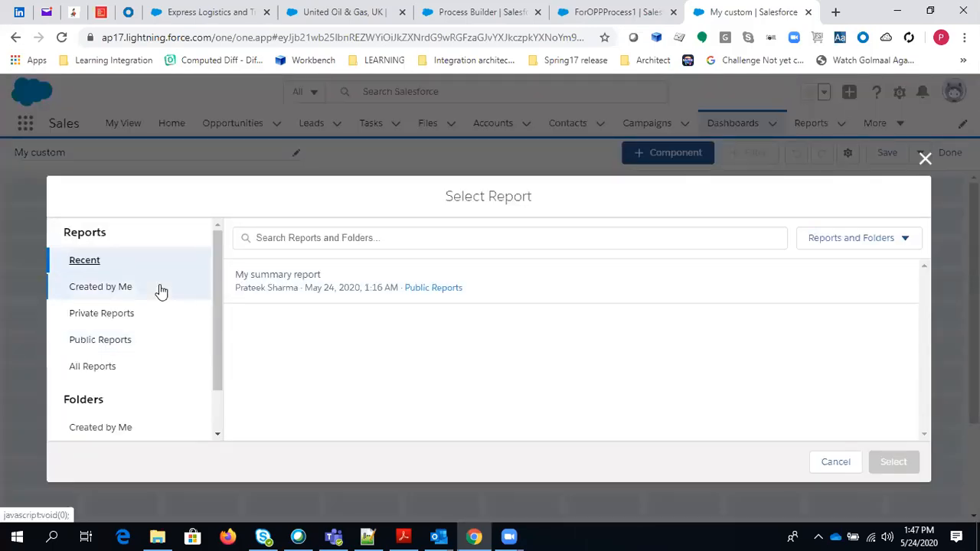
left_click(108, 343)
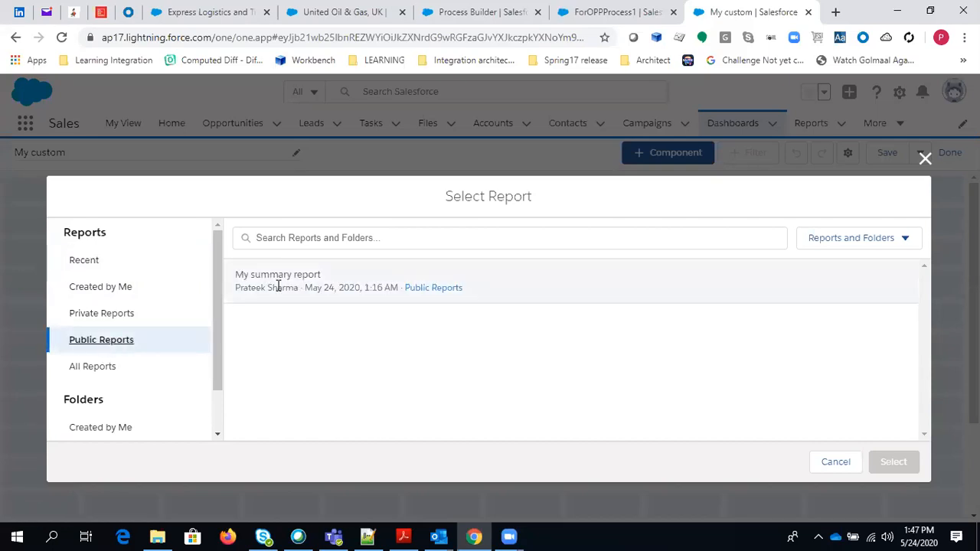
left_click(394, 279)
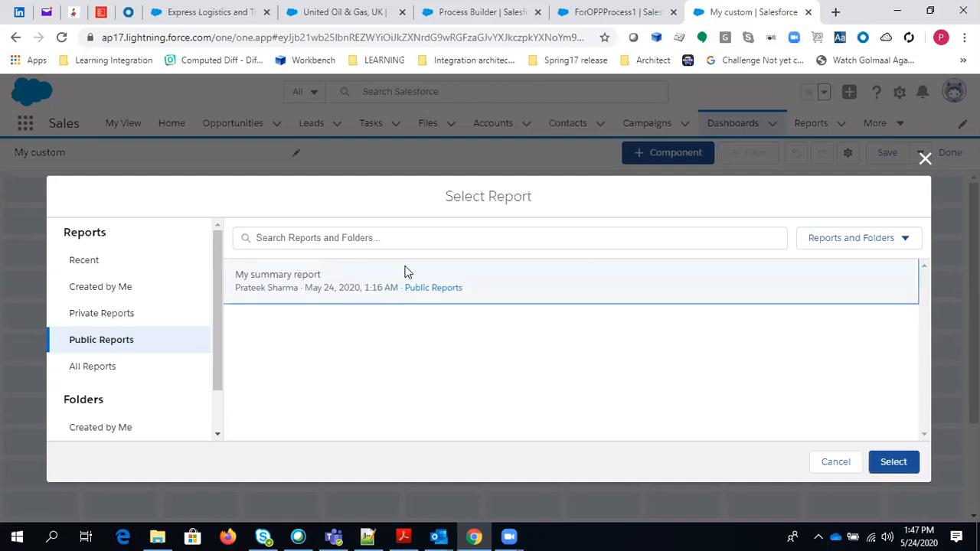
left_click(895, 462)
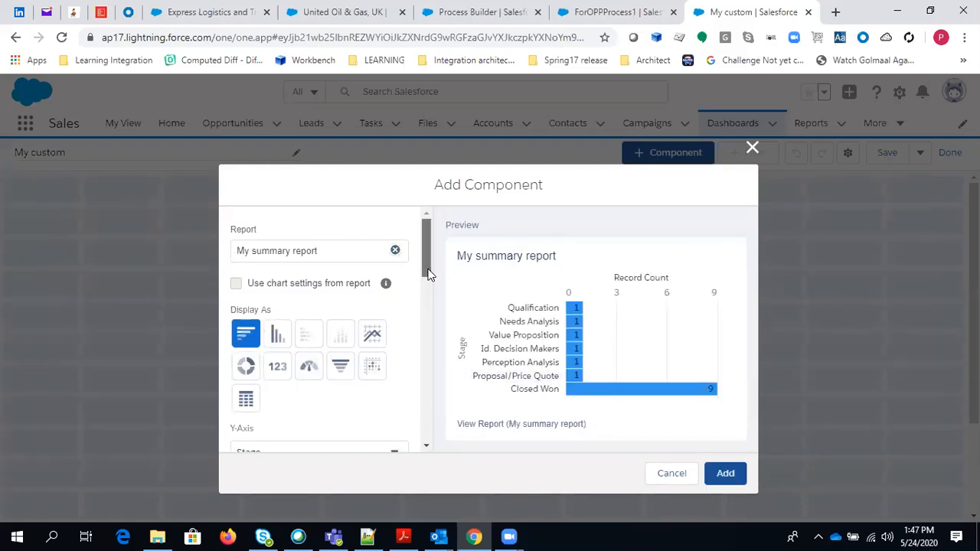
Review the new component's settings, including decimal places, sorting, custom link and maximum groups displayed.
scroll(429, 273, "down", 8)
scroll(406, 298, "up", 10)
scroll(387, 368, "down", 8)
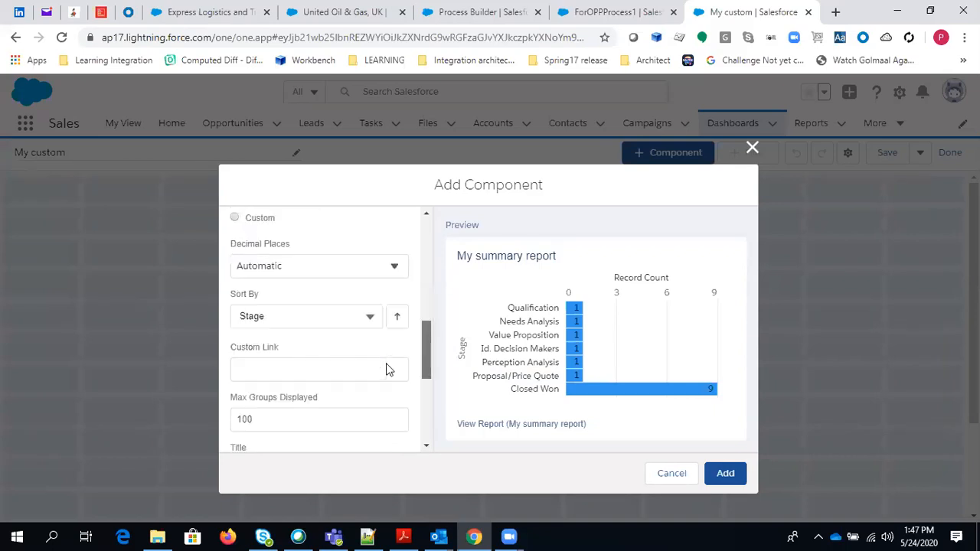
scroll(405, 344, "up", 5)
scroll(367, 290, "up", 2)
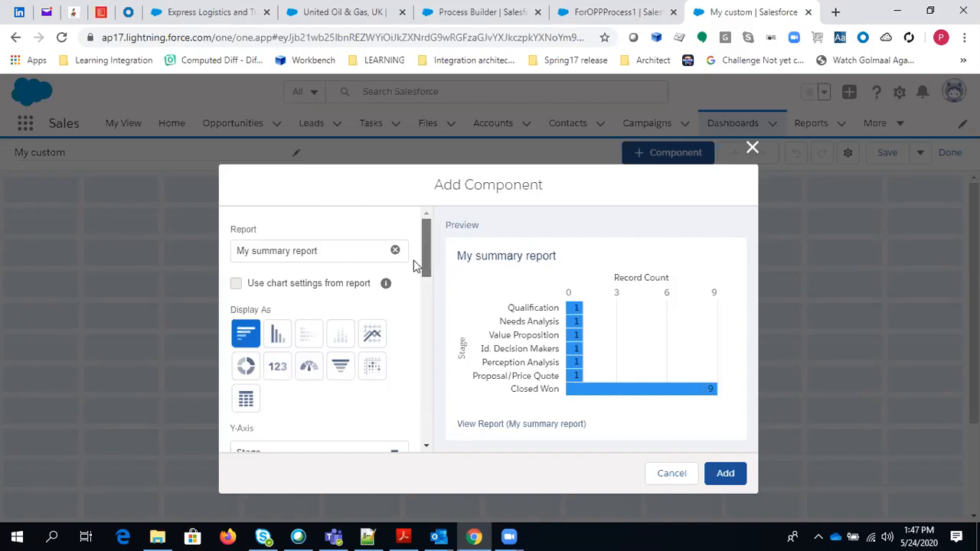
Compare the component's preview as a vertical bar chart and as a metric.
left_click(277, 334)
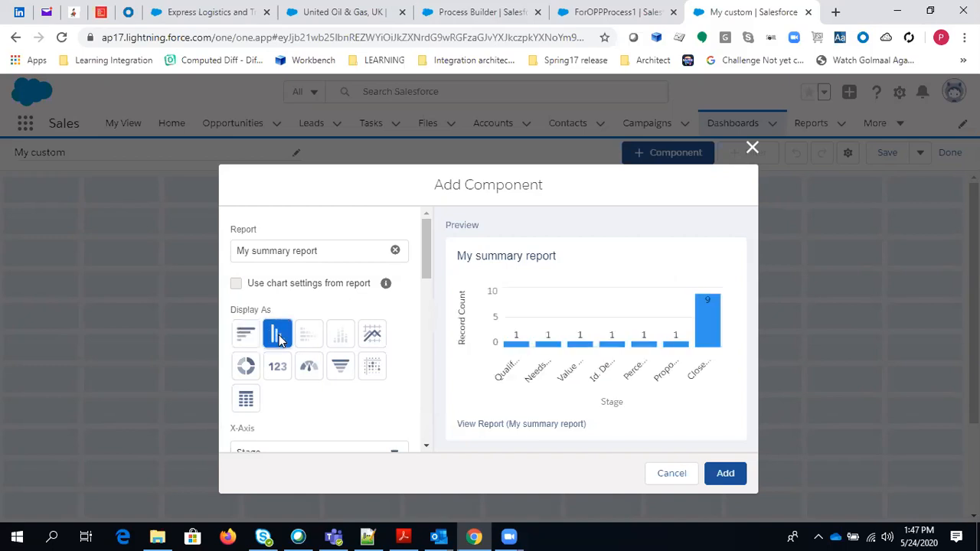
left_click(276, 376)
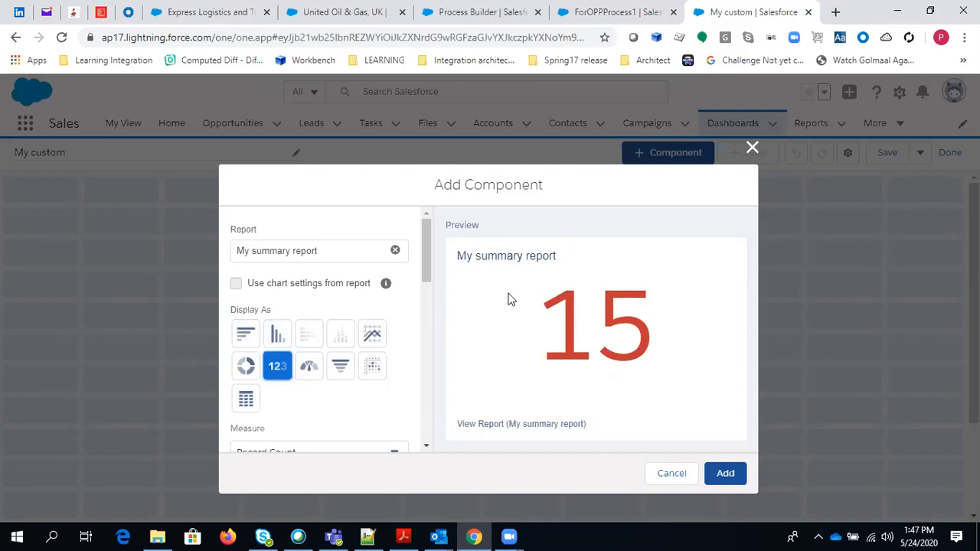
left_click(274, 343)
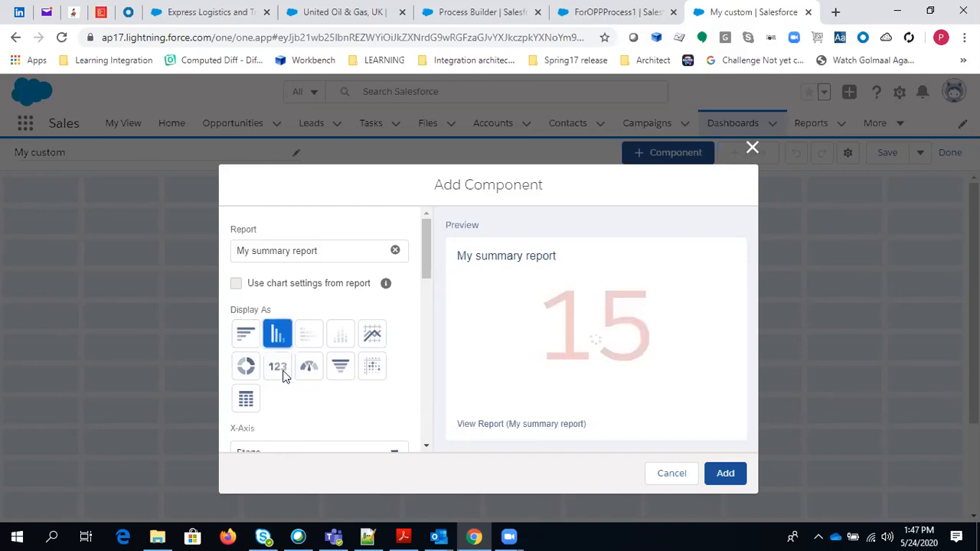
left_click(281, 372)
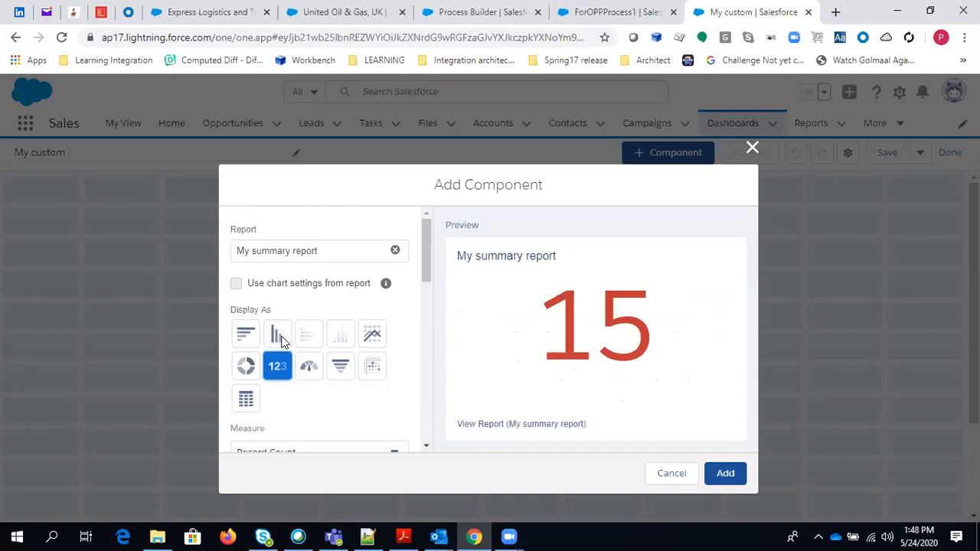
left_click(282, 340)
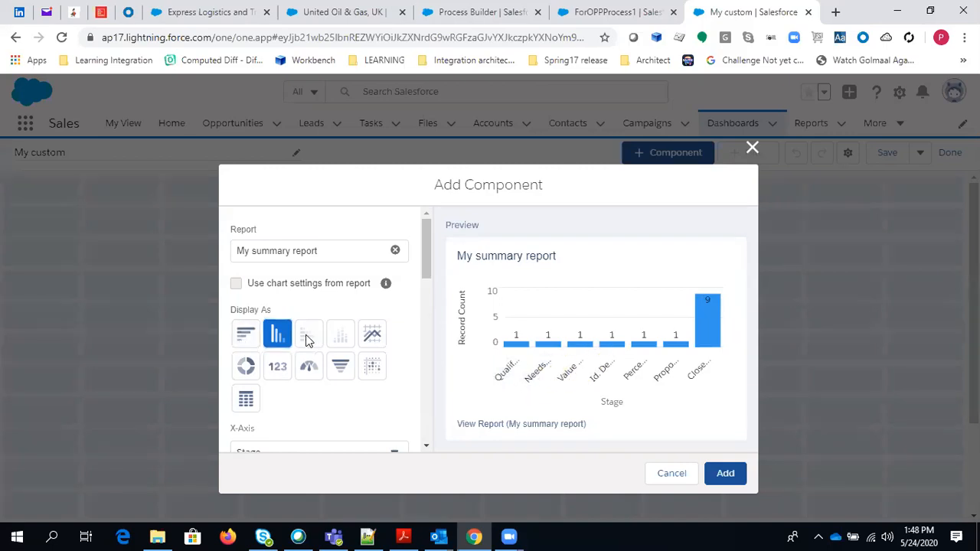
Try displaying the component as a line chart and as a scatter chart.
left_click(374, 335)
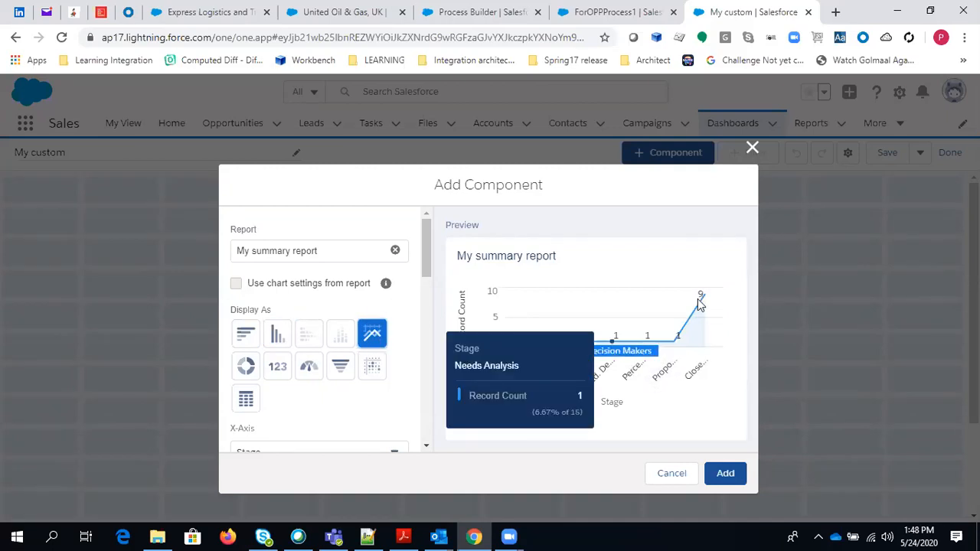
scroll(373, 336, "down", 1)
left_click(367, 303)
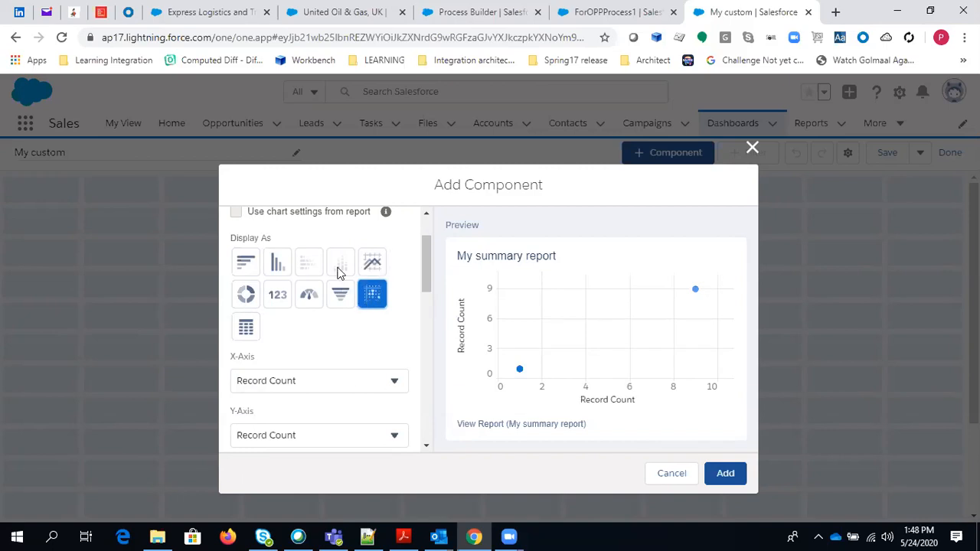
left_click(341, 297)
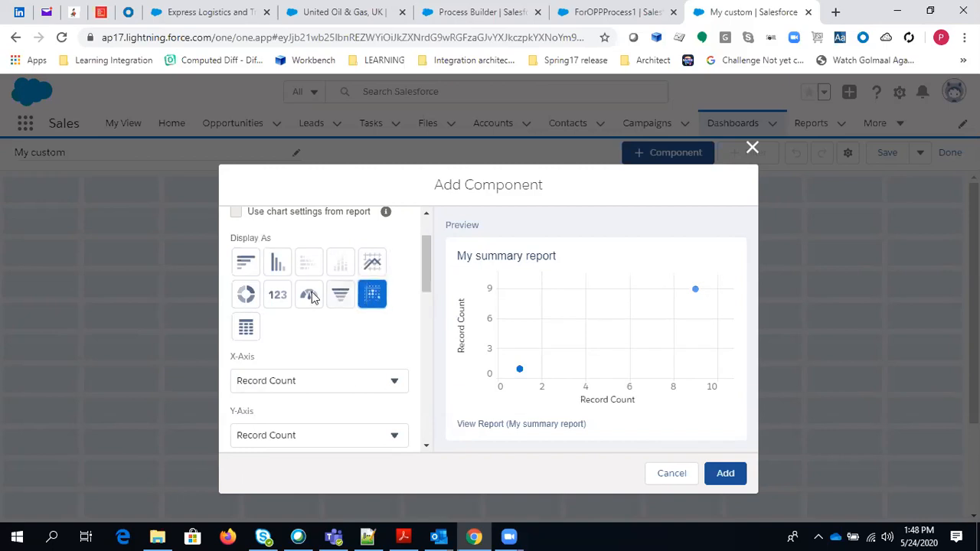
Try displaying the component as a gauge and review its measure, display units, segment ranges, title and theme settings.
left_click(310, 297)
scroll(279, 402, "down", 2)
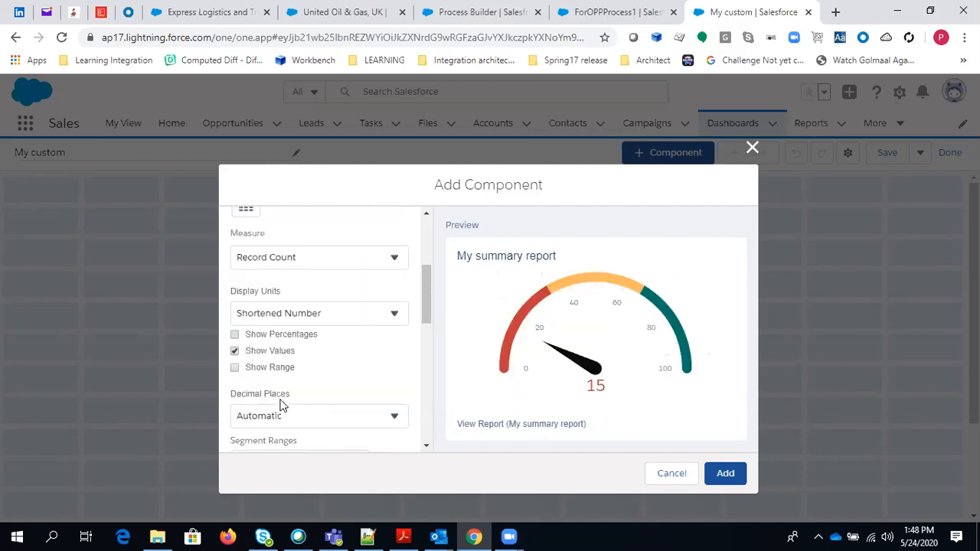
scroll(289, 404, "up", 1)
left_click(393, 310)
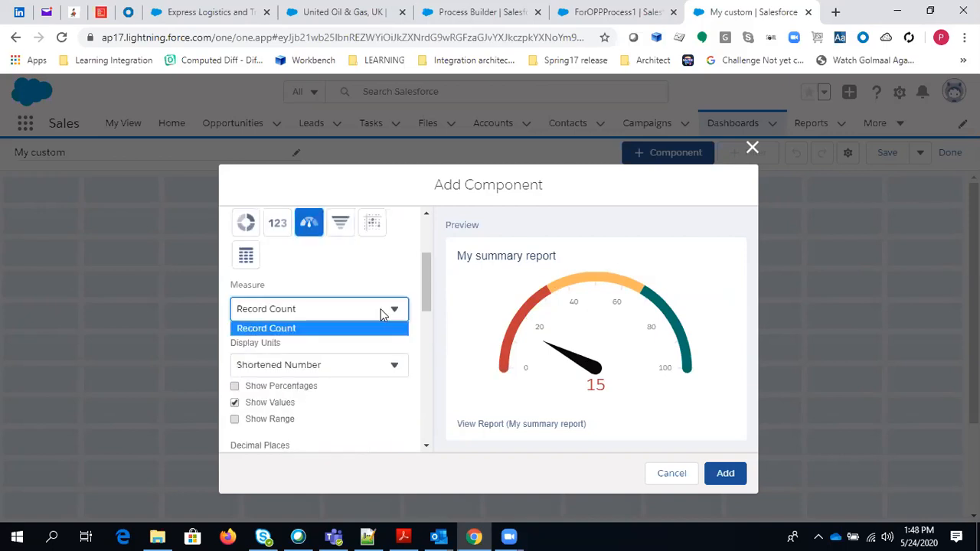
left_click(381, 364)
scroll(314, 252, "down", 1)
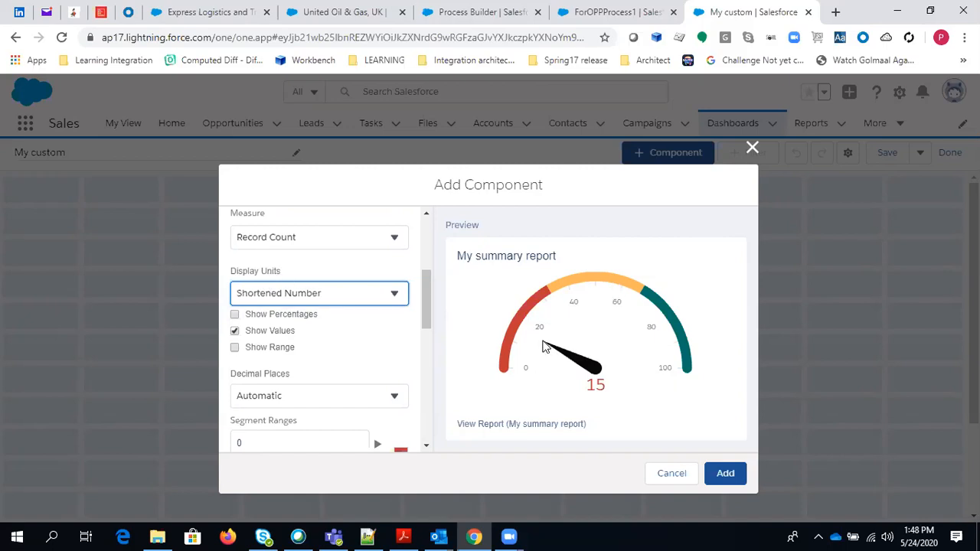
scroll(267, 356, "down", 1)
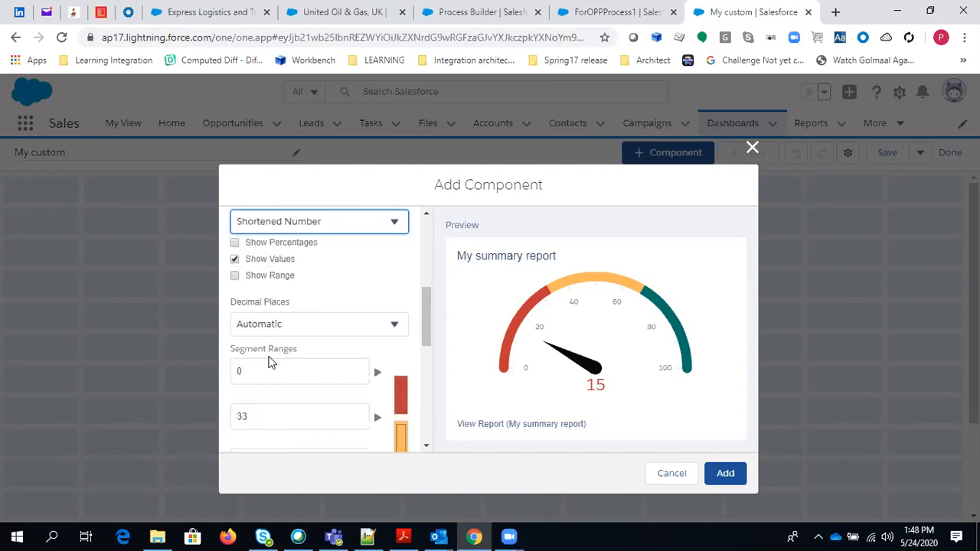
scroll(270, 349, "down", 5)
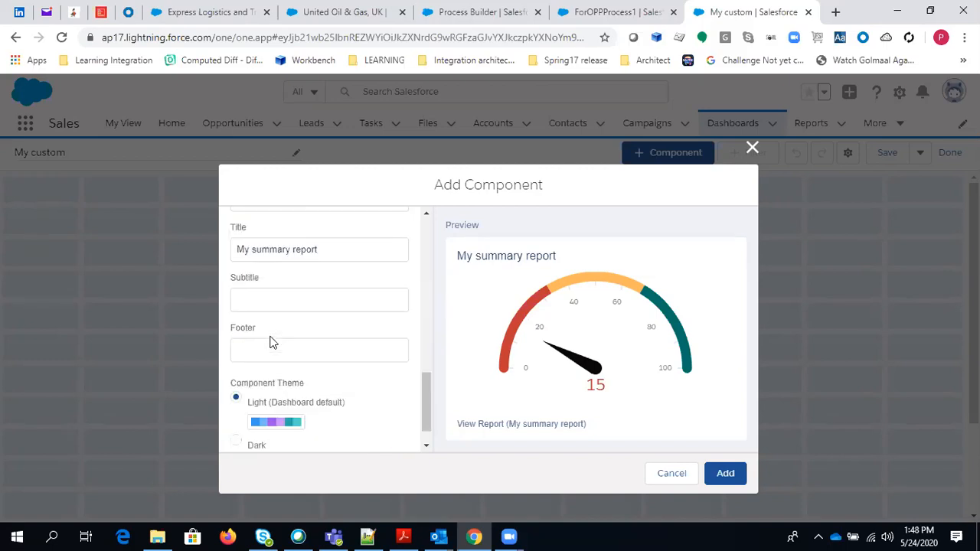
scroll(269, 342, "down", 1)
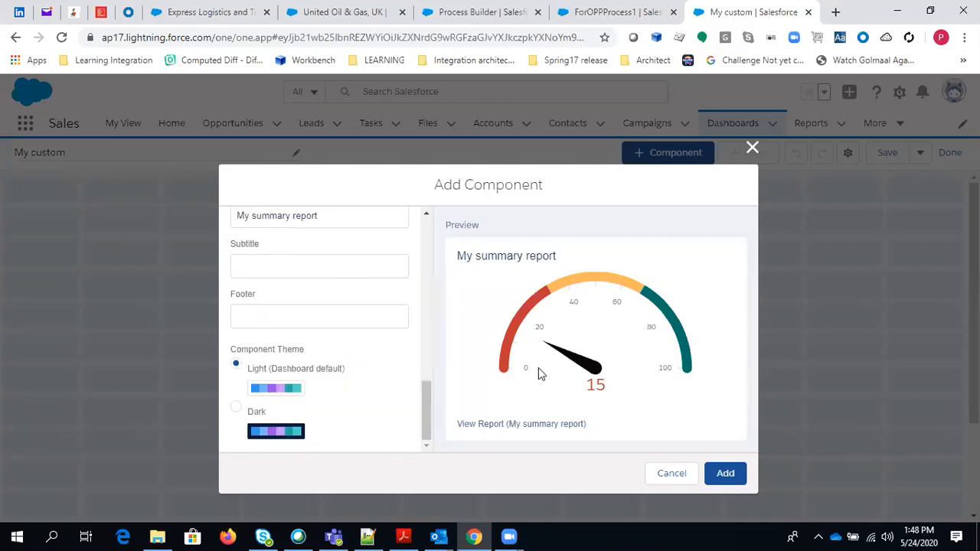
scroll(321, 325, "up", 1)
scroll(321, 325, "up", 10)
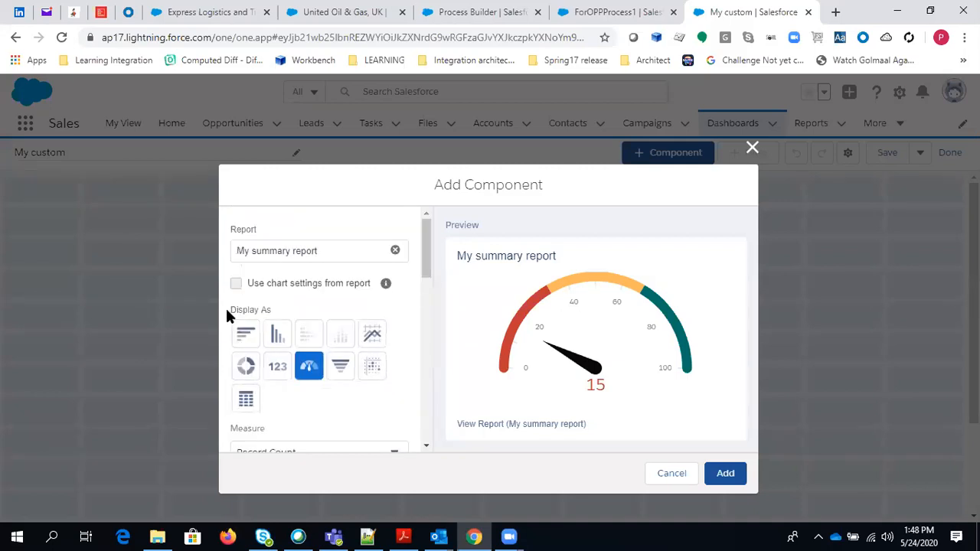
Compare the horizontal and vertical bar chart displays, and keep the component as a horizontal bar chart.
left_click(246, 336)
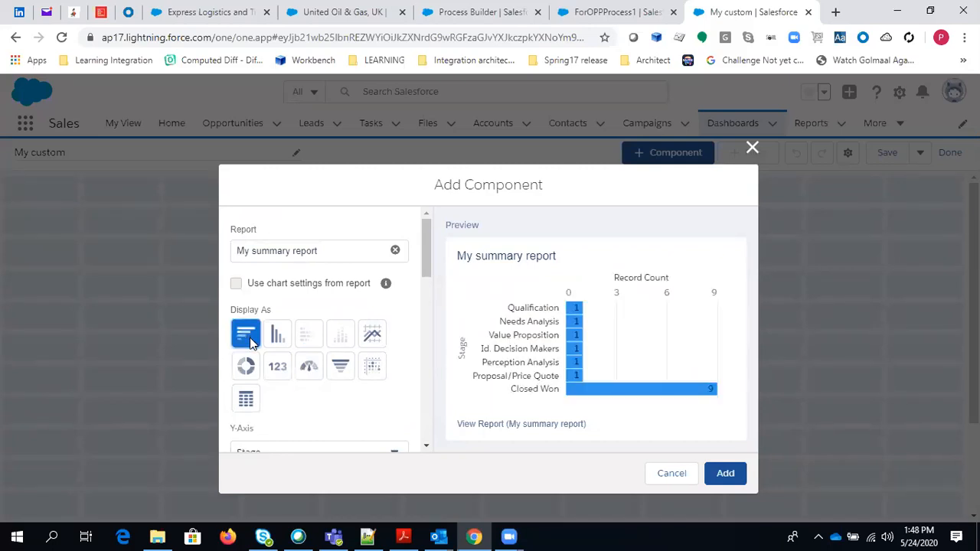
left_click(276, 336)
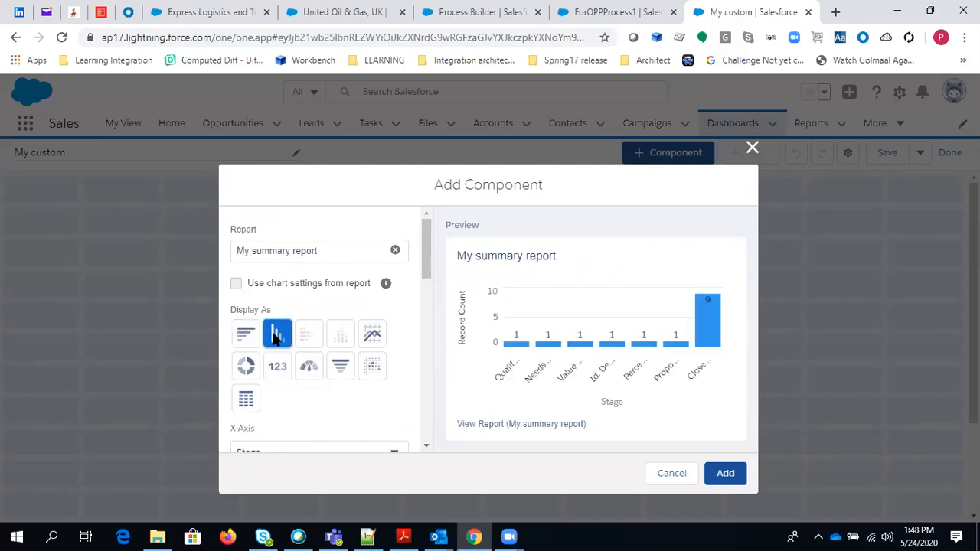
left_click(245, 336)
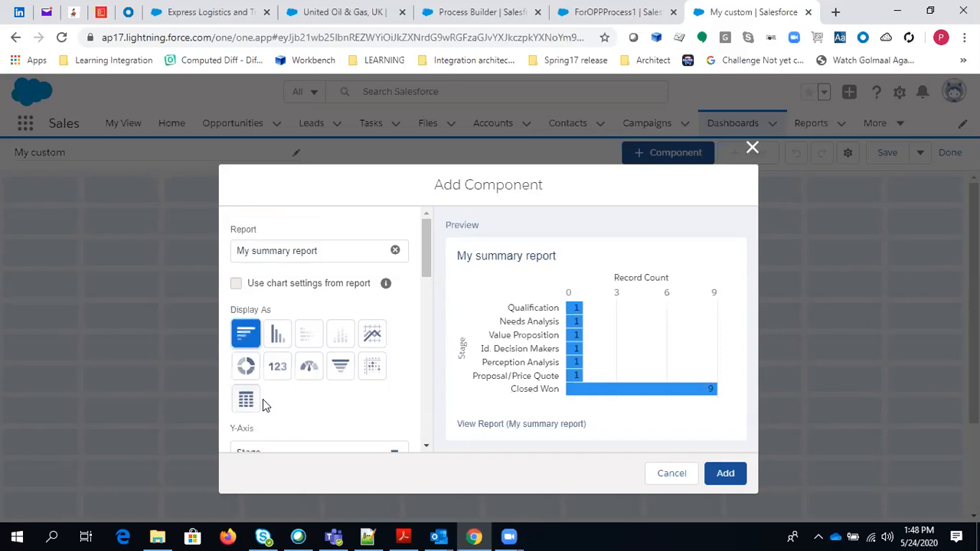
Set the component theme to Dark and add the My summary report chart to the dashboard.
scroll(263, 401, "down", 5)
scroll(262, 398, "down", 10)
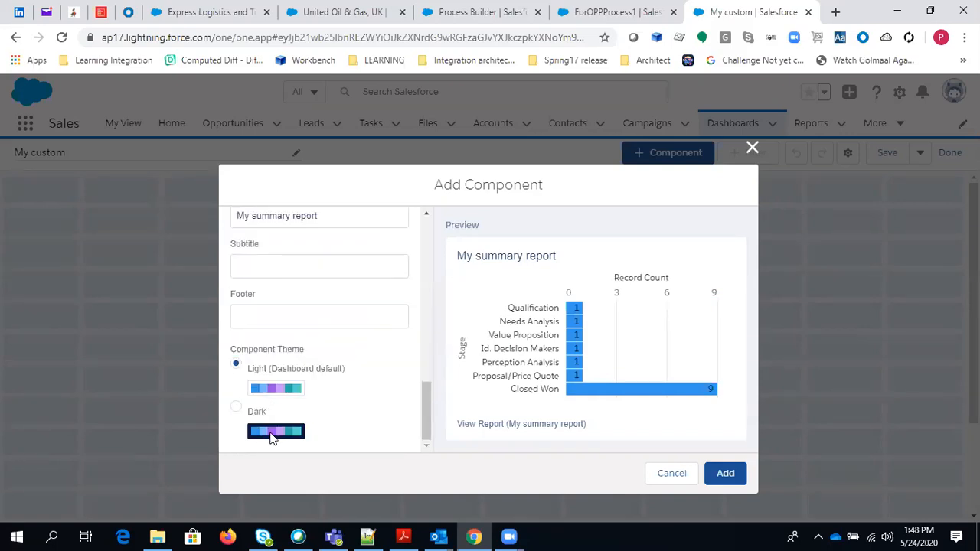
left_click(237, 406)
left_click(724, 474)
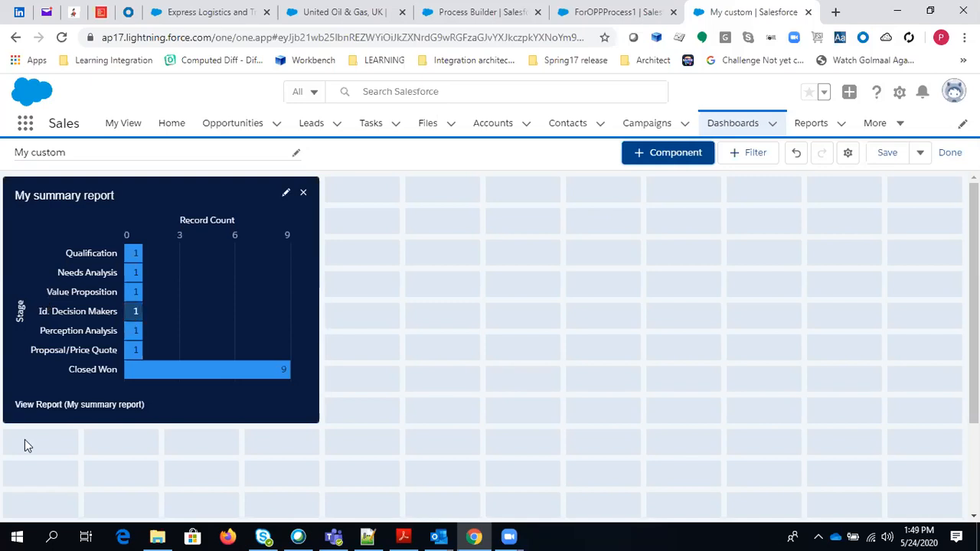
Save the My custom dashboard with its new My summary report chart.
mouse_move(140, 285)
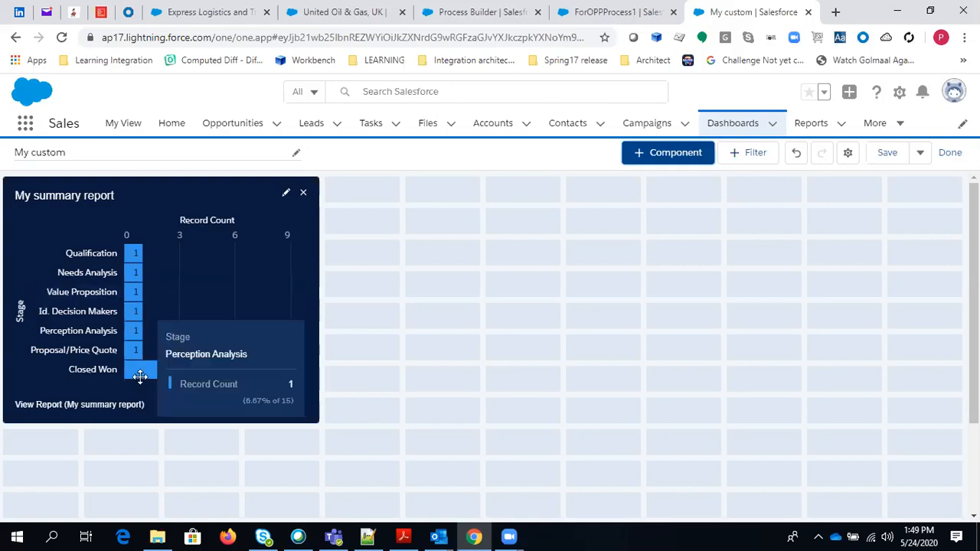
mouse_move(144, 369)
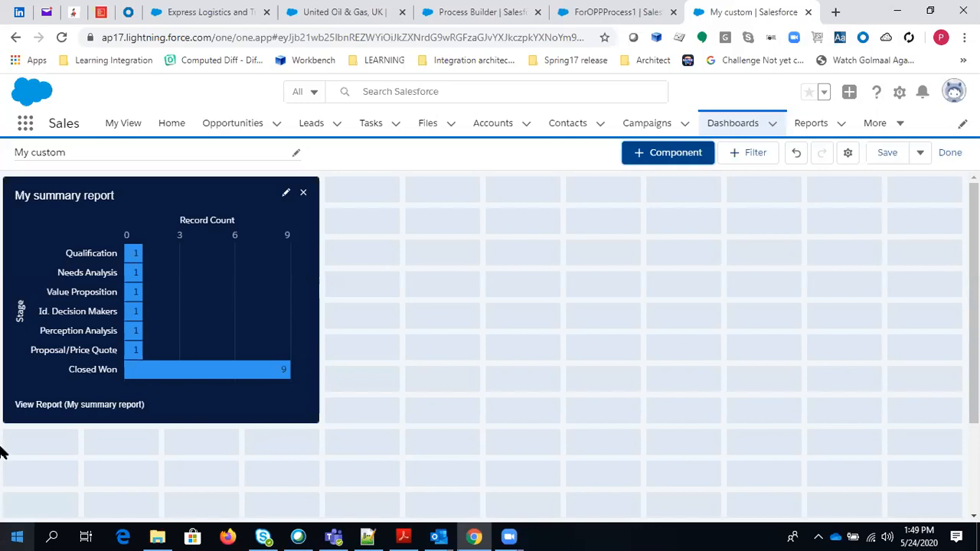
left_click(887, 153)
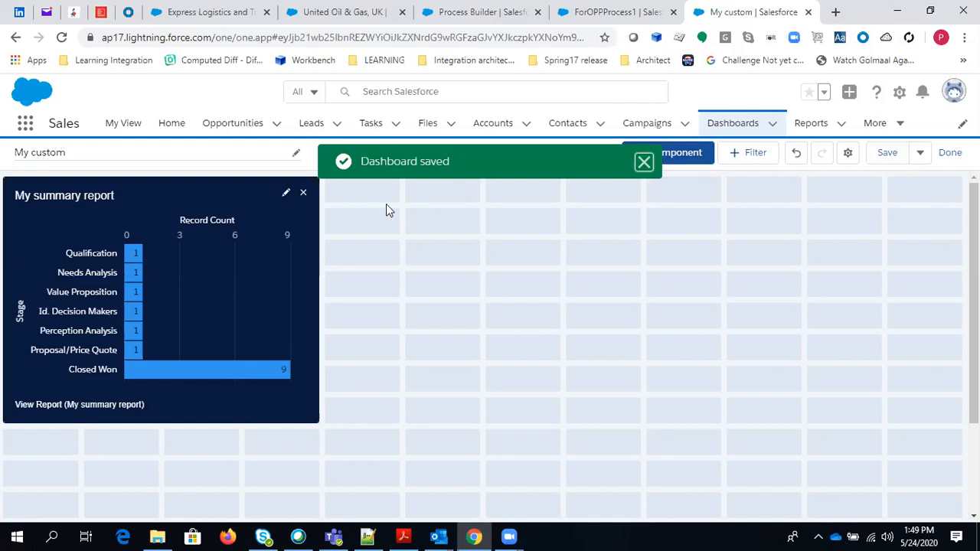